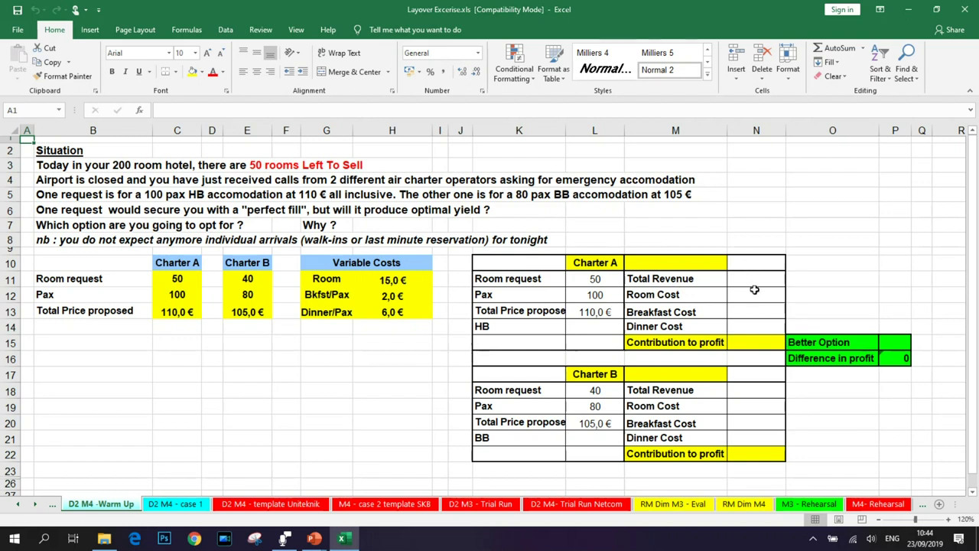
Calculate Charter A's total revenue in N11 as rooms requested times total price proposed, =L11*L13
{"action": "left_click", "coordinate": [753, 279]}
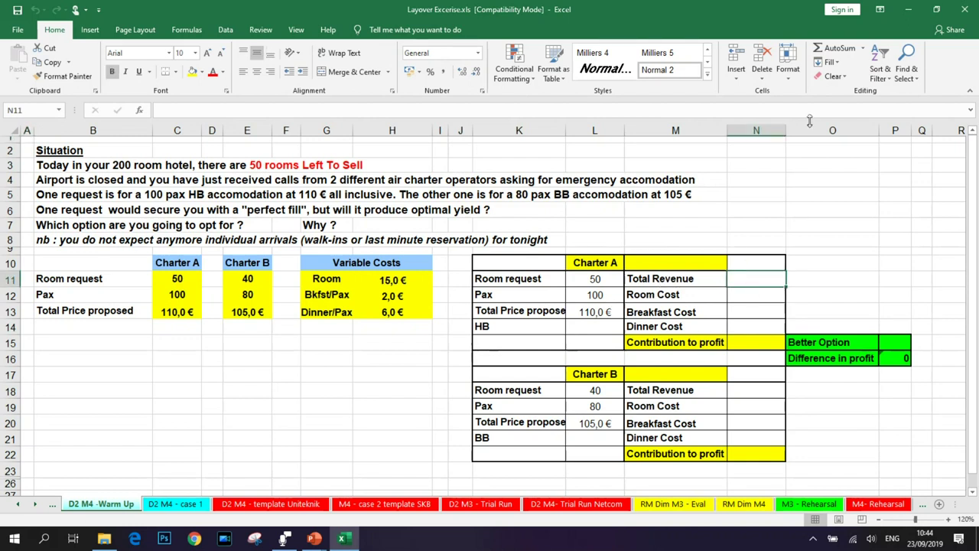
{"action": "type", "text": "="}
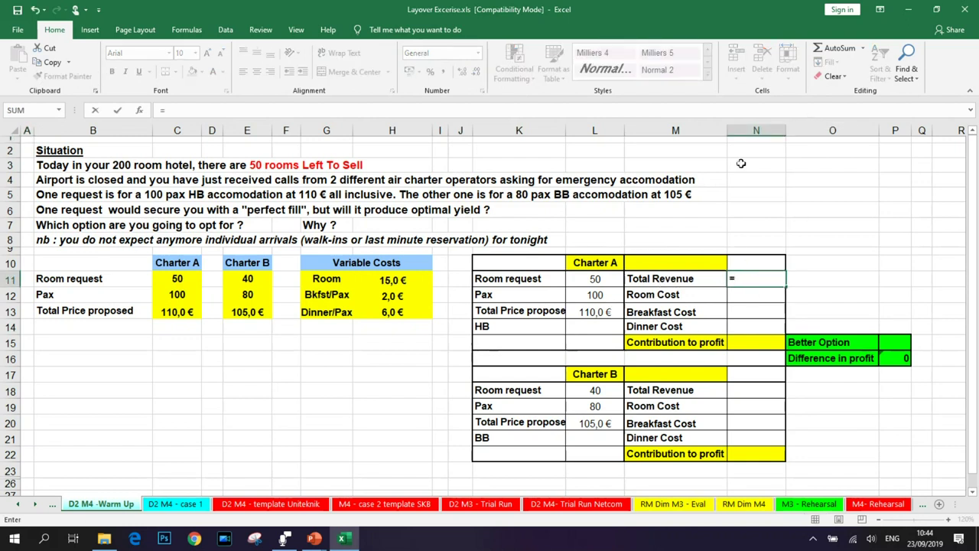
{"action": "left_click", "coordinate": [586, 278]}
{"action": "type", "text": "*"}
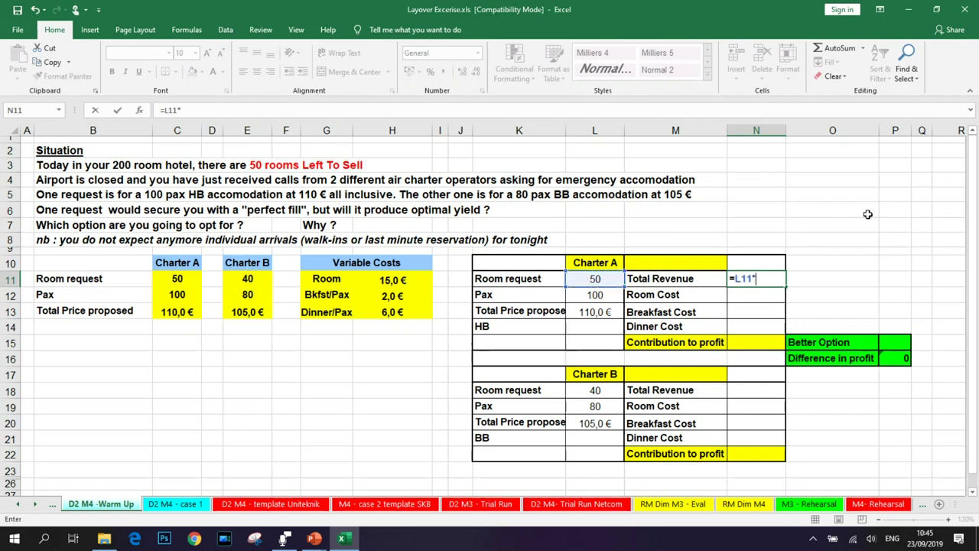
{"action": "left_click", "coordinate": [583, 313]}
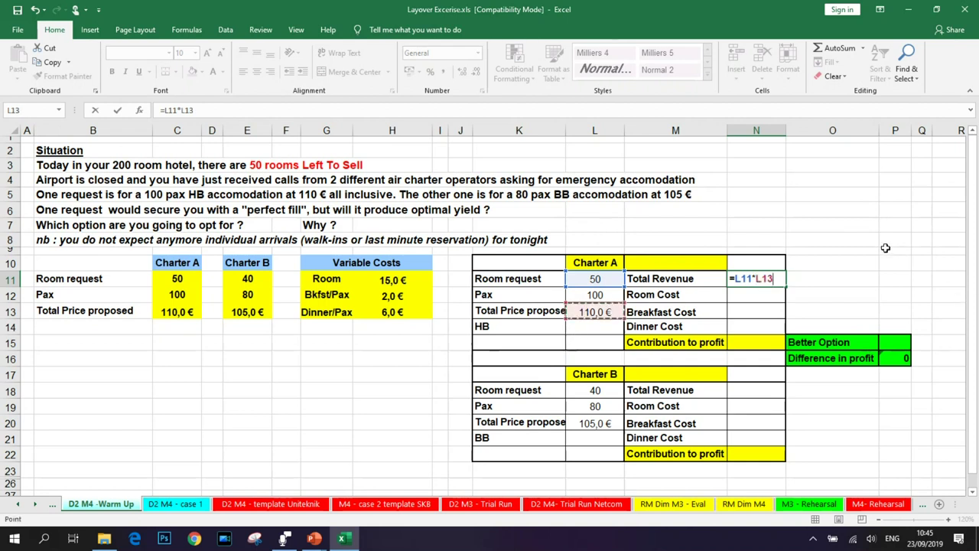
{"action": "key", "text": "Return"}
{"action": "left_click", "coordinate": [759, 277]}
Calculate Charter A's room cost in N12 as rooms requested times the variable room cost, =L11*H11
{"action": "left_click", "coordinate": [760, 294]}
{"action": "type", "text": "="}
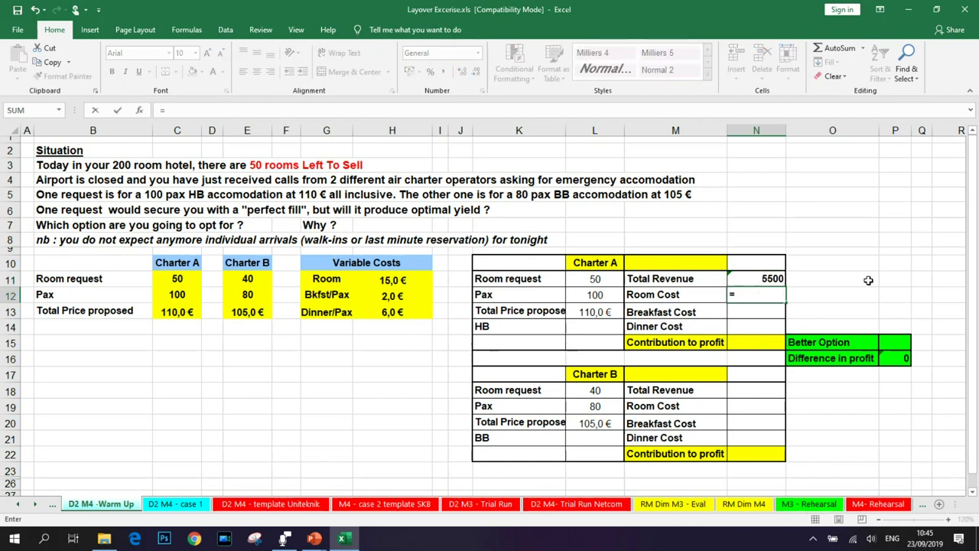
{"action": "left_click", "coordinate": [583, 277]}
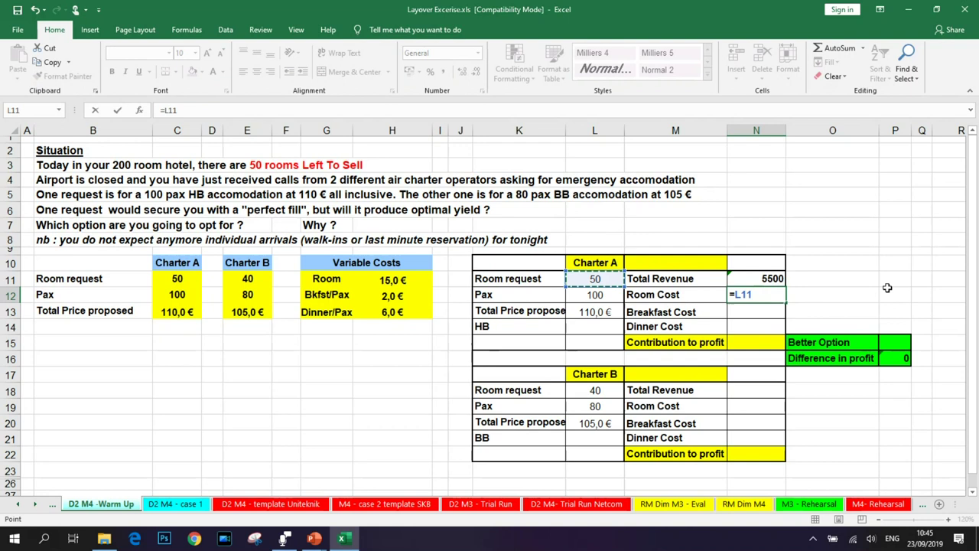
{"action": "type", "text": "*"}
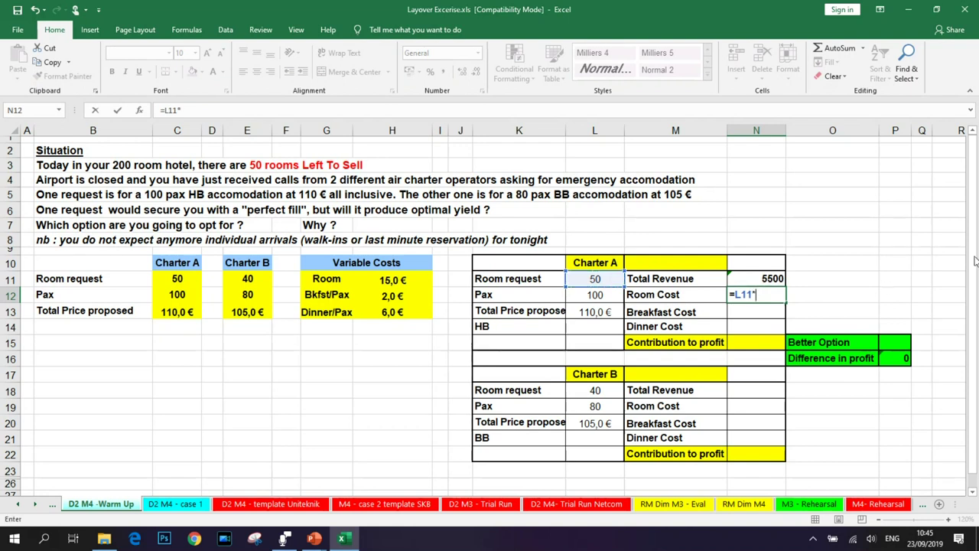
{"action": "left_click", "coordinate": [390, 280]}
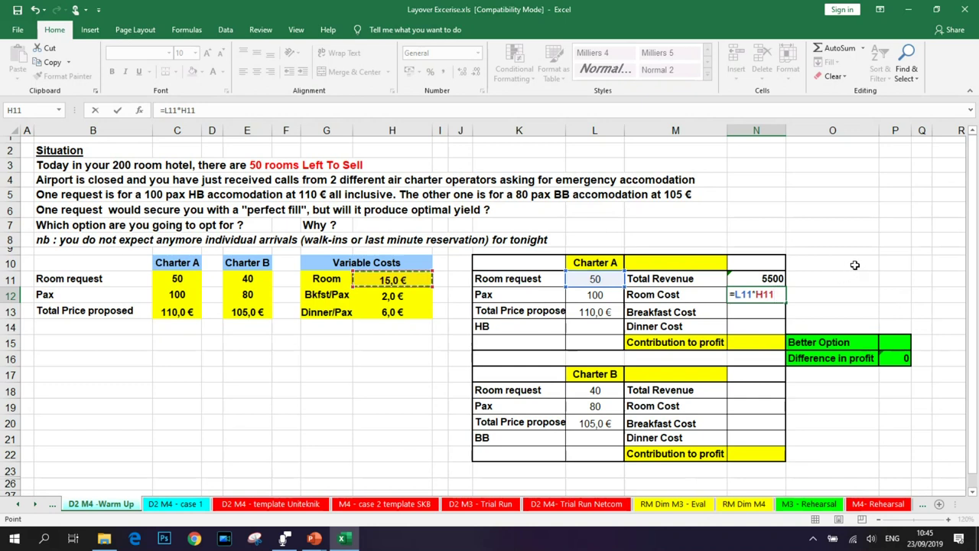
{"action": "key", "text": "Return"}
{"action": "key", "text": "Up"}
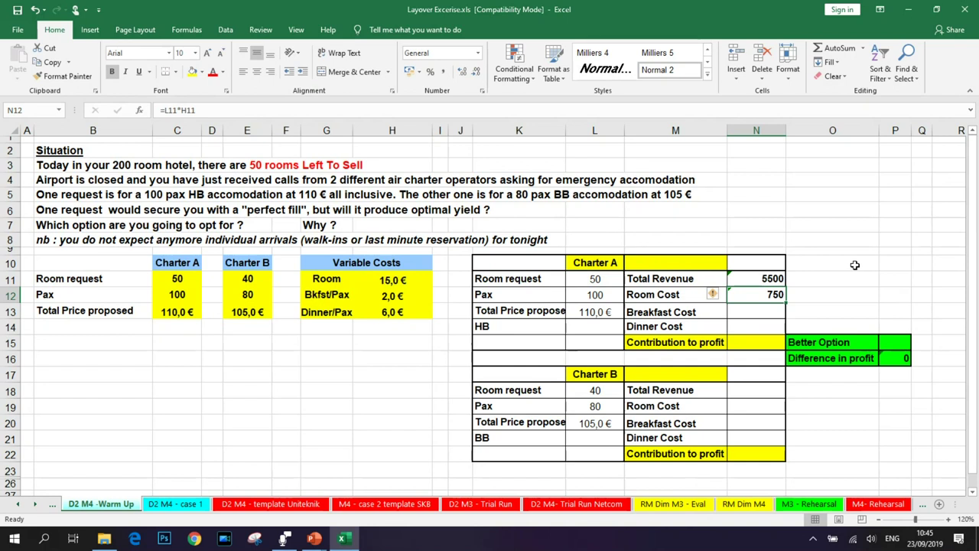
Calculate Charter A's breakfast cost in N13 as breakfast cost per pax times the number of pax, =H12*L12
{"action": "key", "text": "Down"}
{"action": "type", "text": "="}
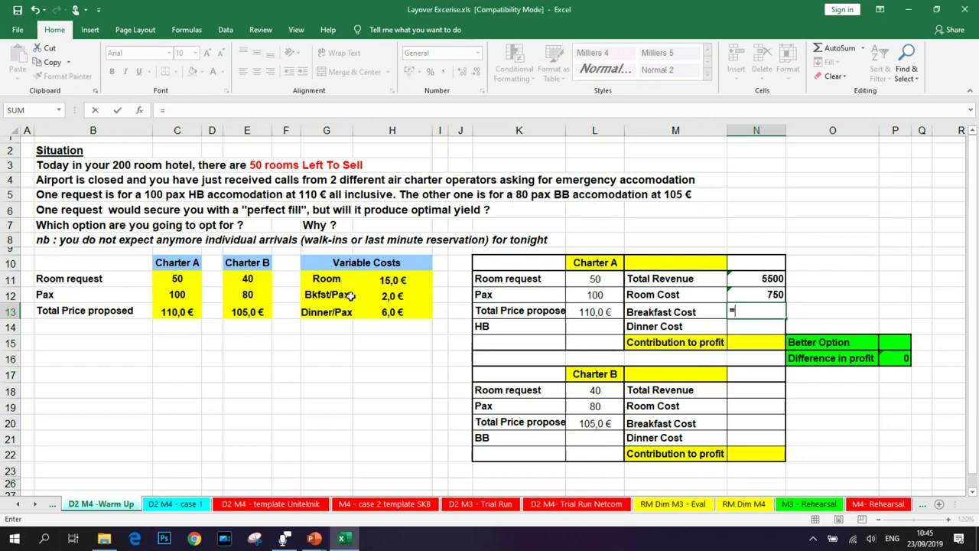
{"action": "left_click", "coordinate": [394, 297]}
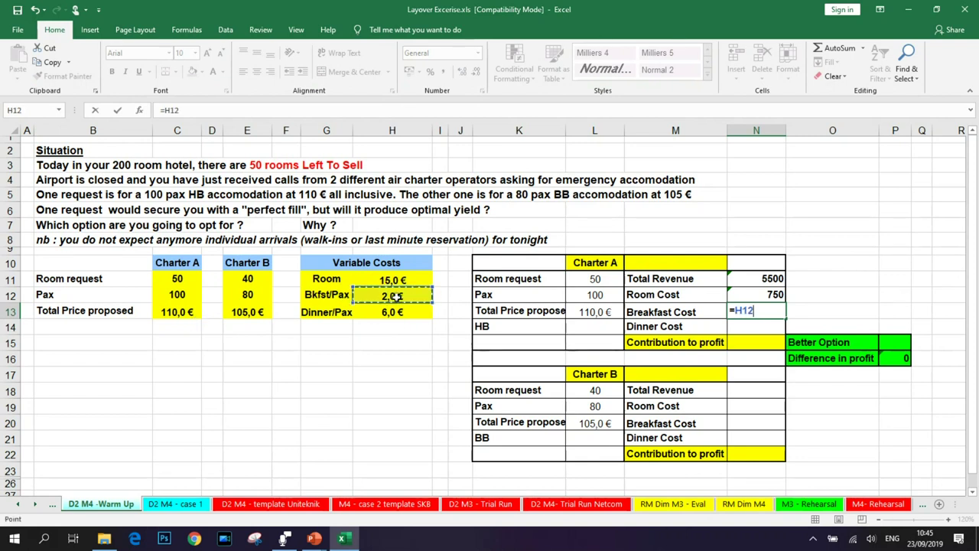
{"action": "type", "text": "*"}
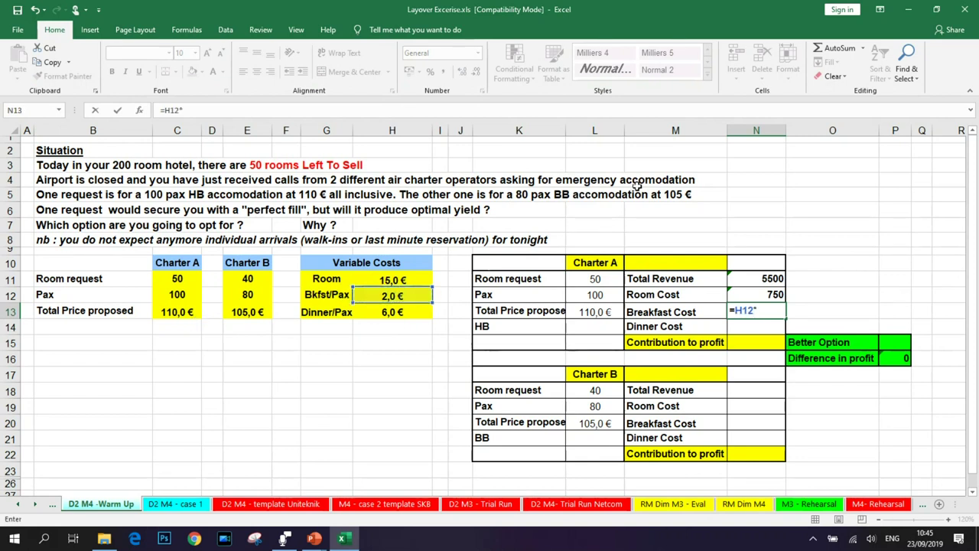
{"action": "left_click", "coordinate": [598, 295]}
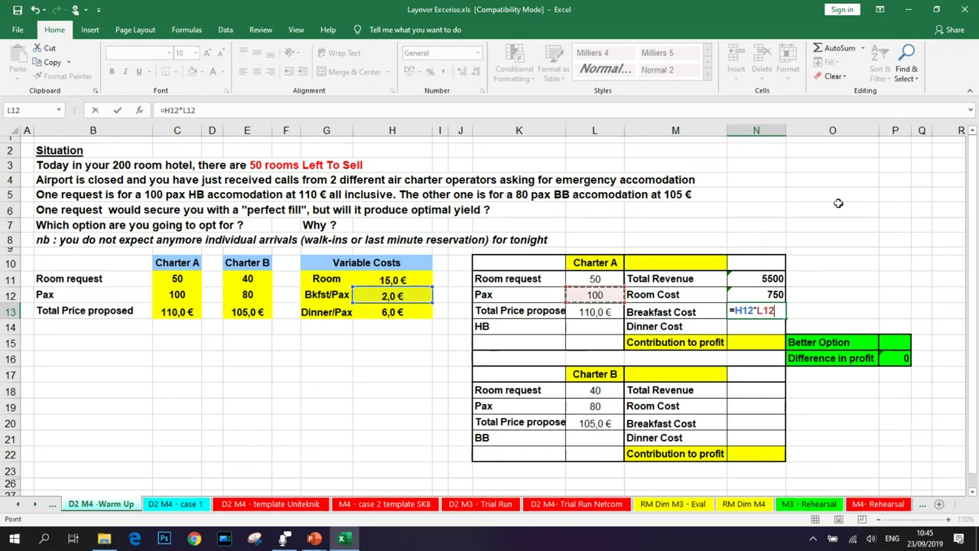
{"action": "key", "text": "Return"}
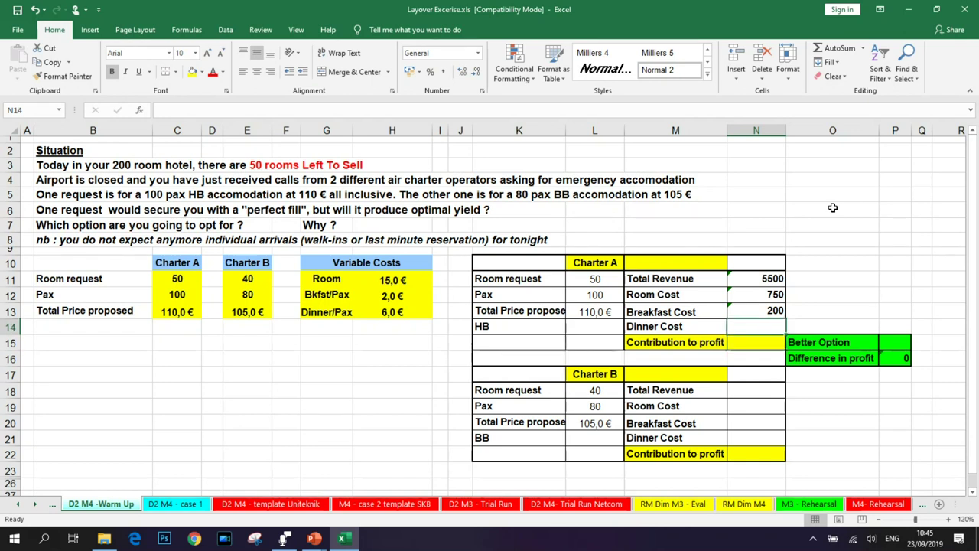
Calculate Charter A's dinner cost in N14 as dinner cost per pax times the number of pax, =H13*L12
{"action": "type", "text": "="}
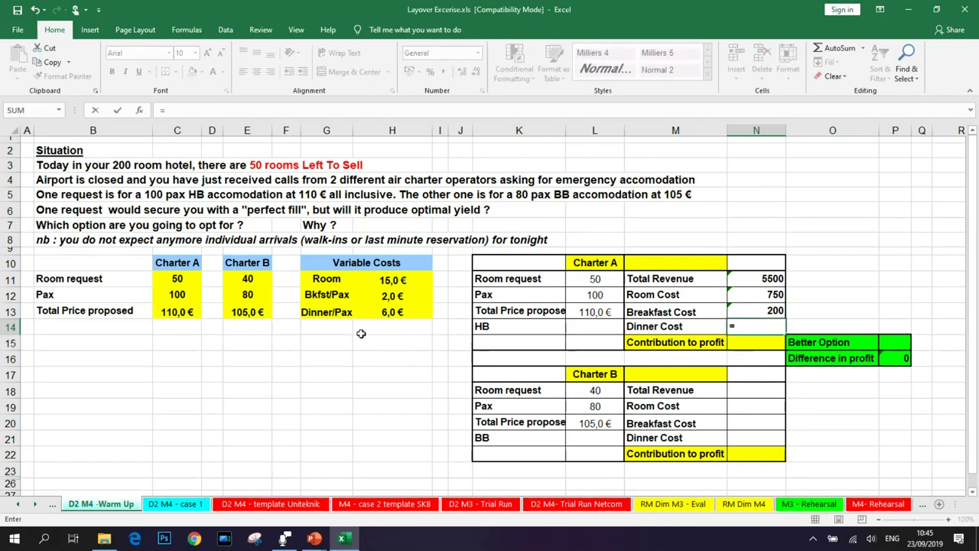
{"action": "left_click", "coordinate": [380, 310]}
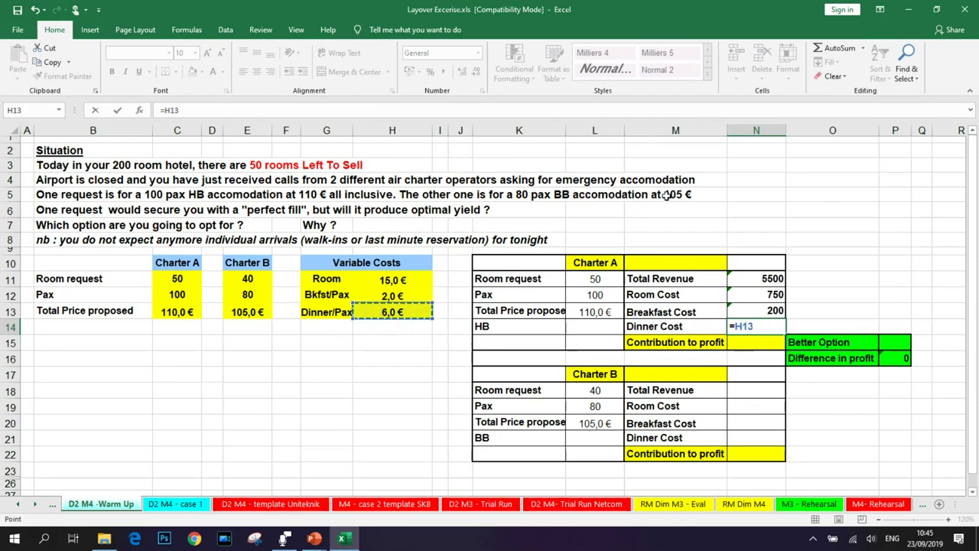
{"action": "type", "text": "*"}
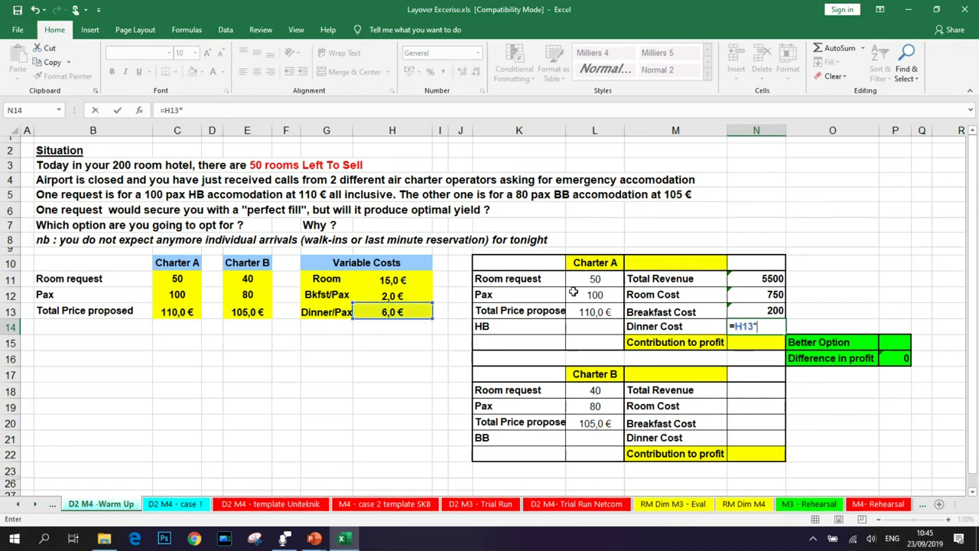
{"action": "left_click", "coordinate": [600, 294]}
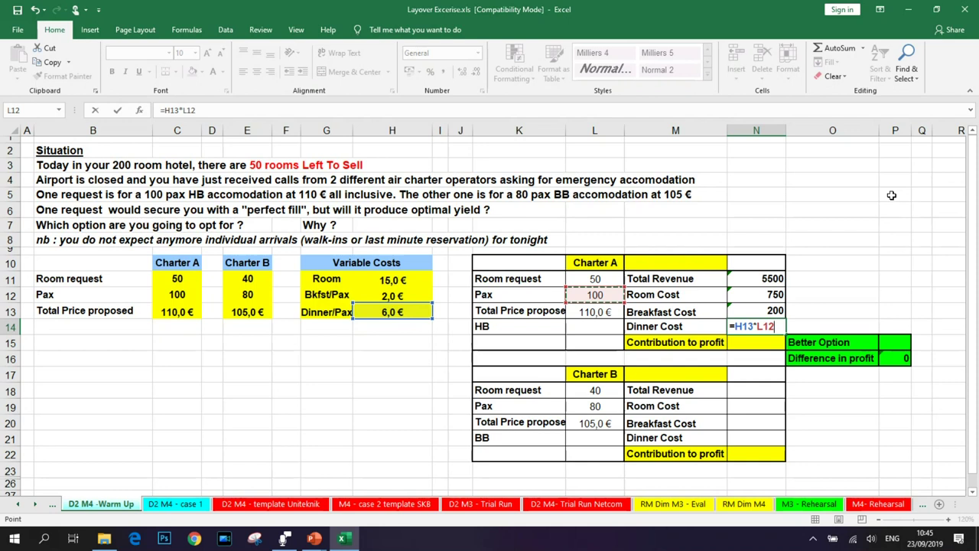
{"action": "key", "text": "Return"}
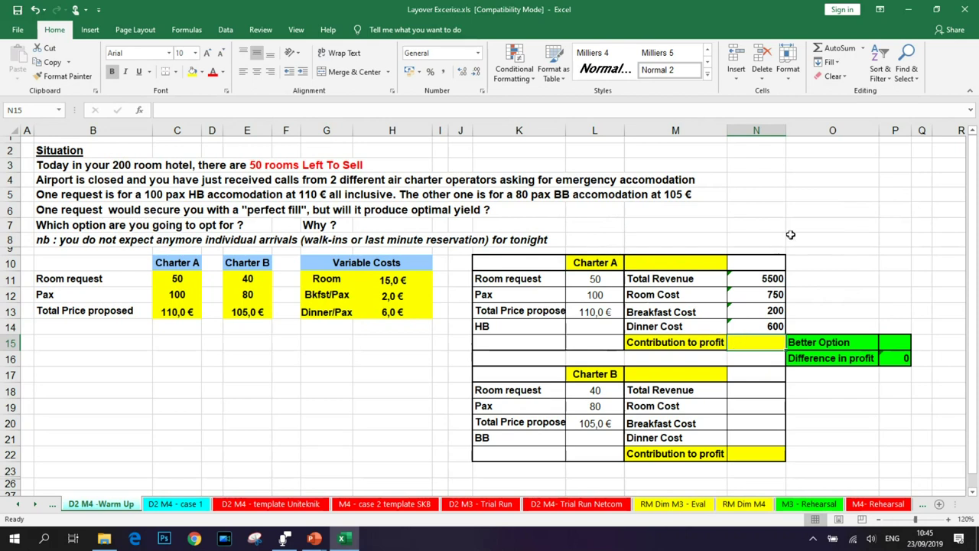
Calculate Charter A's contribution to profit in N15 as revenue minus room, breakfast and dinner costs, =N11-N12-N13-N14
{"action": "type", "text": "="}
{"action": "left_click", "coordinate": [743, 276]}
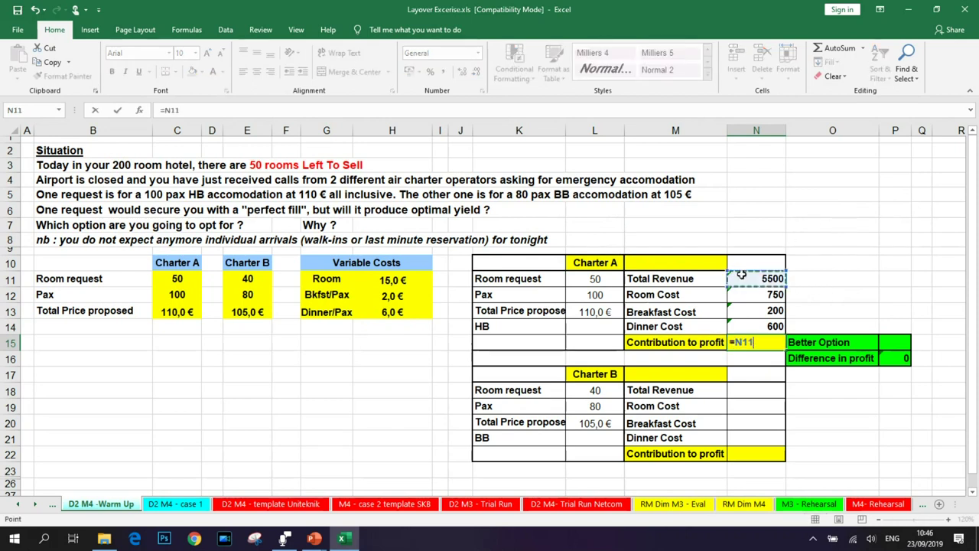
{"action": "type", "text": "-"}
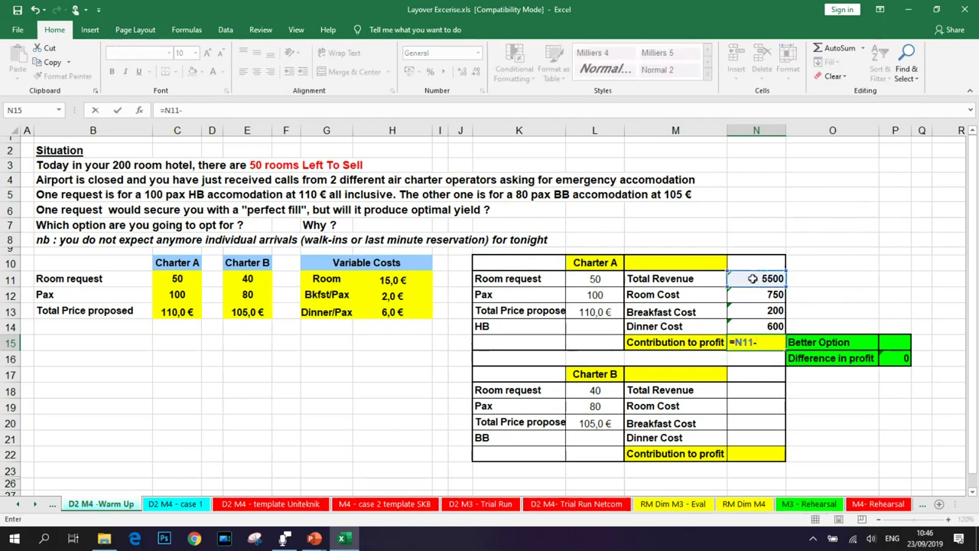
{"action": "left_click", "coordinate": [753, 294]}
{"action": "type", "text": "-"}
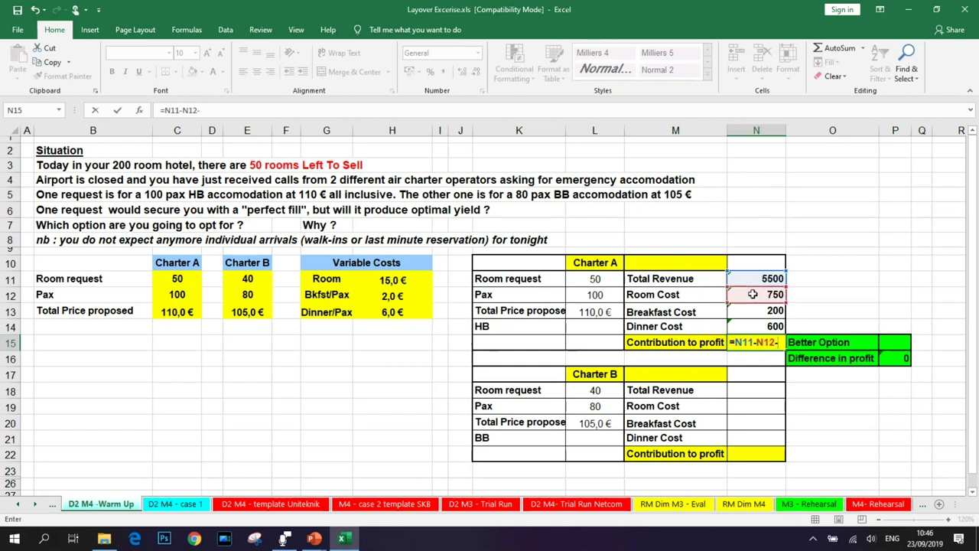
{"action": "left_click", "coordinate": [757, 310]}
{"action": "type", "text": "-"}
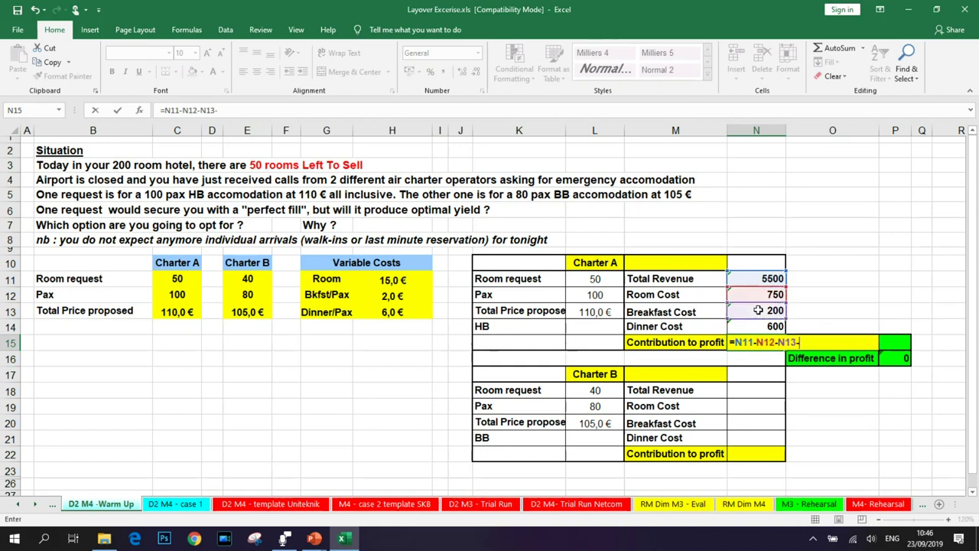
{"action": "left_click", "coordinate": [755, 327]}
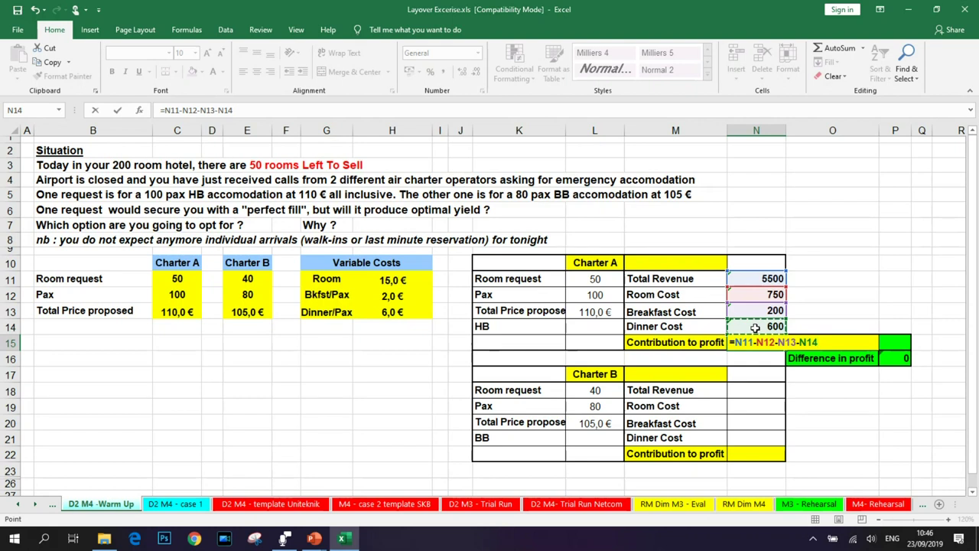
{"action": "key", "text": "Return"}
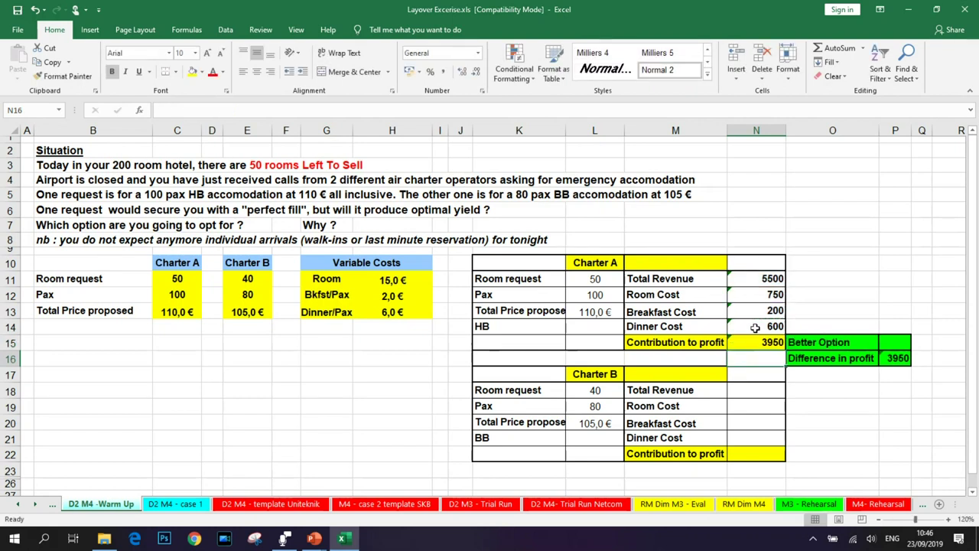
{"action": "key", "text": "Up"}
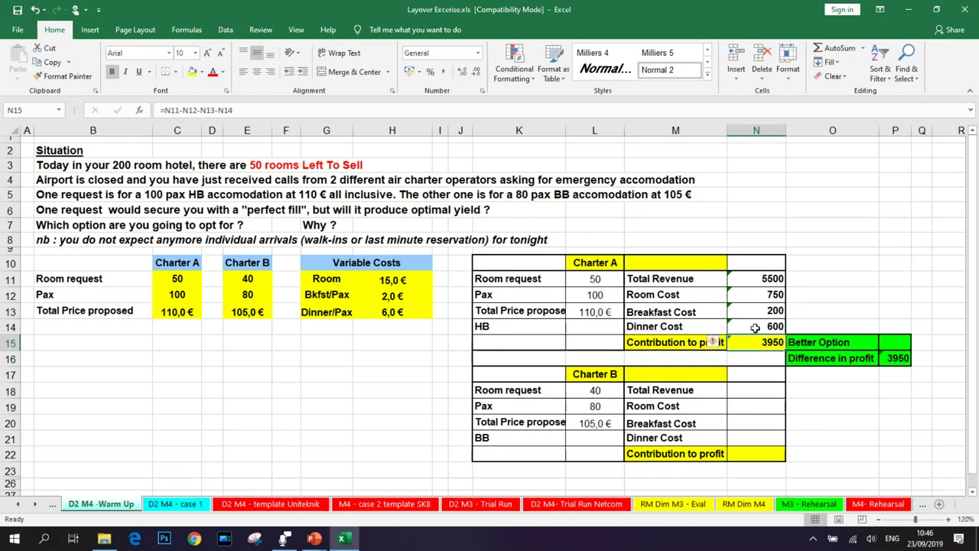
Calculate Charter B's total revenue in N18 by multiplying its room request by its proposed price, =L18*L20
{"action": "key", "text": "Down"}
{"action": "key", "text": "Down"}
{"action": "key", "text": "Down"}
{"action": "type", "text": "="}
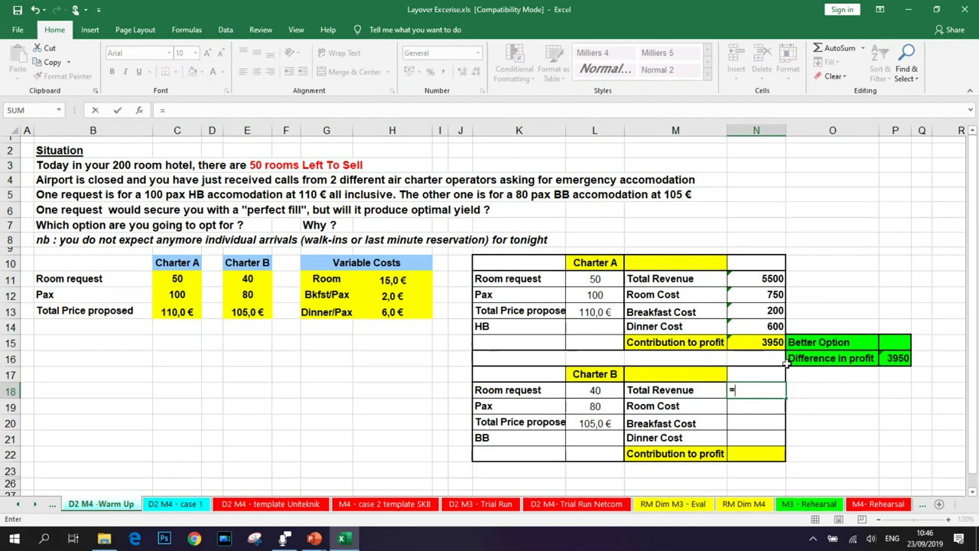
{"action": "left_click", "coordinate": [594, 391]}
{"action": "type", "text": "*"}
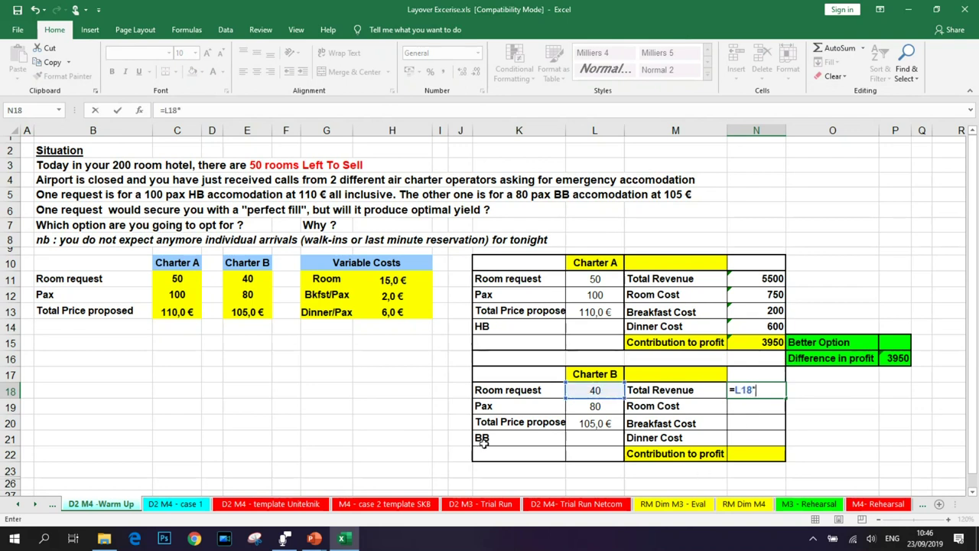
{"action": "left_click", "coordinate": [593, 423]}
{"action": "key", "text": "Return"}
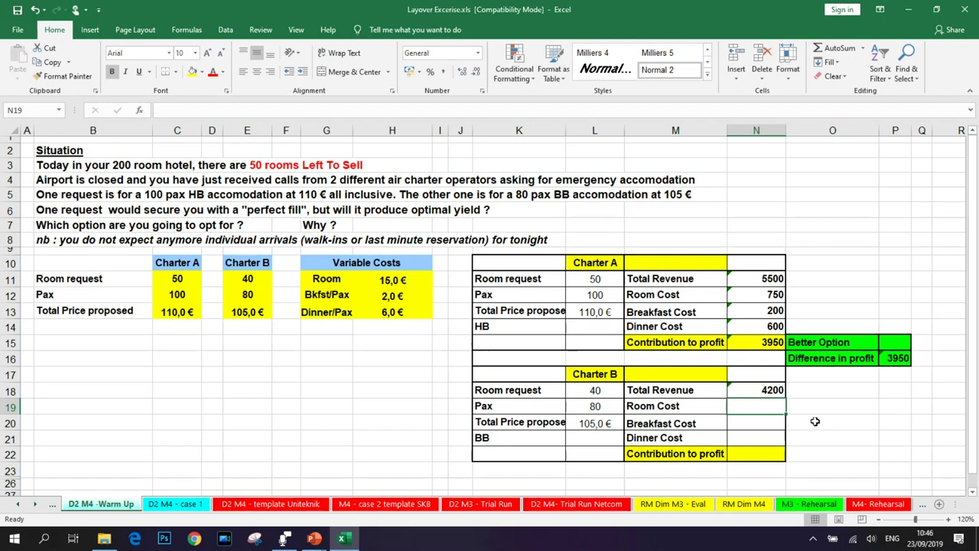
Calculate Charter B's room cost in N19 with =H11*L18 and compare it with Charter A's room cost
{"action": "type", "text": "="}
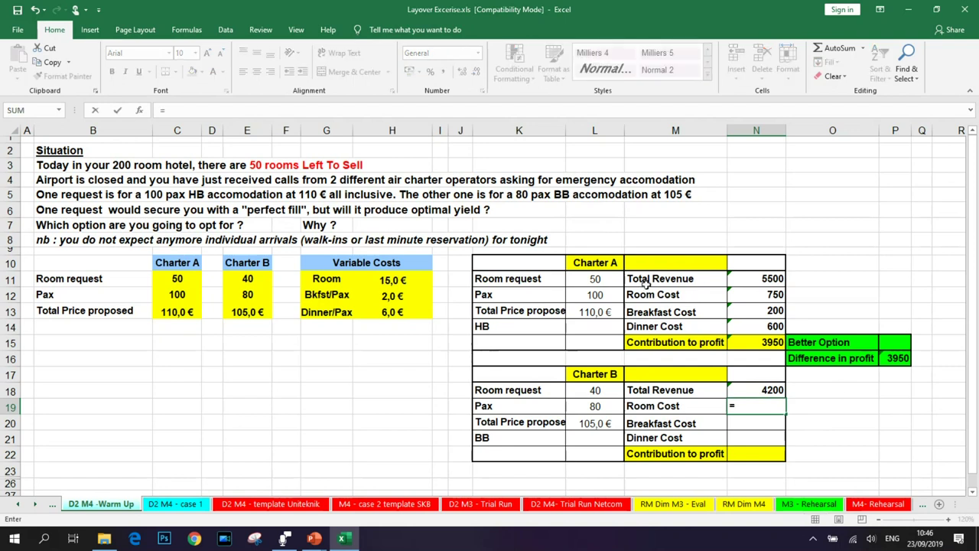
{"action": "left_click", "coordinate": [407, 281]}
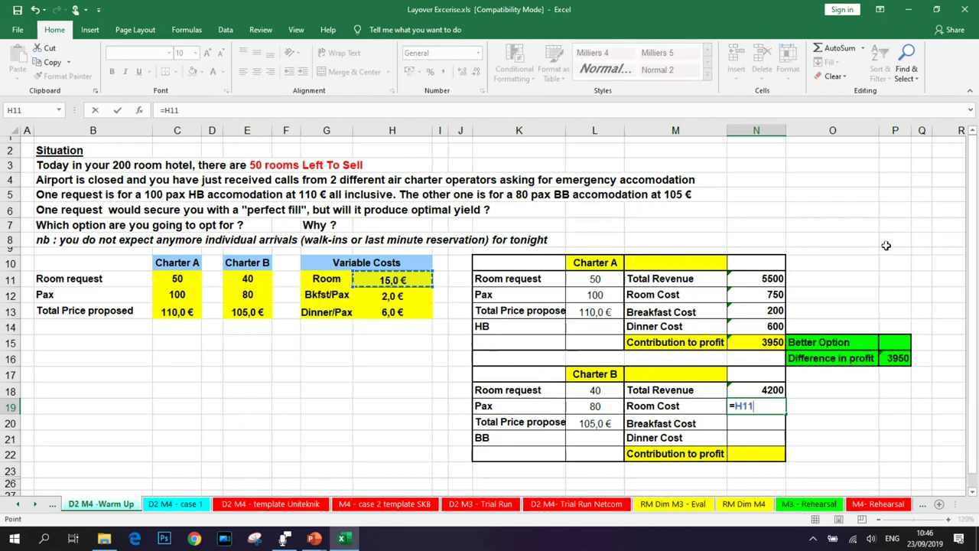
{"action": "type", "text": "*"}
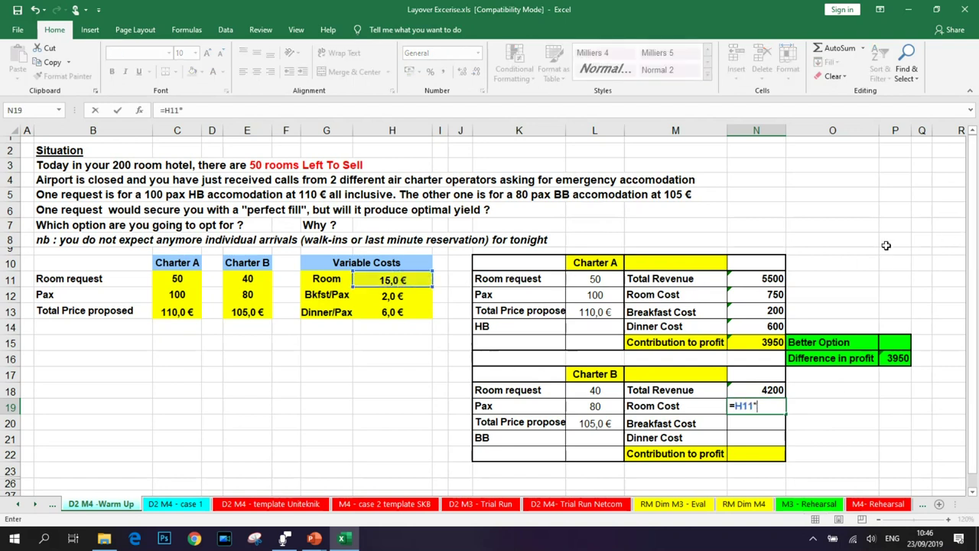
{"action": "left_click", "coordinate": [601, 391]}
{"action": "key", "text": "Return"}
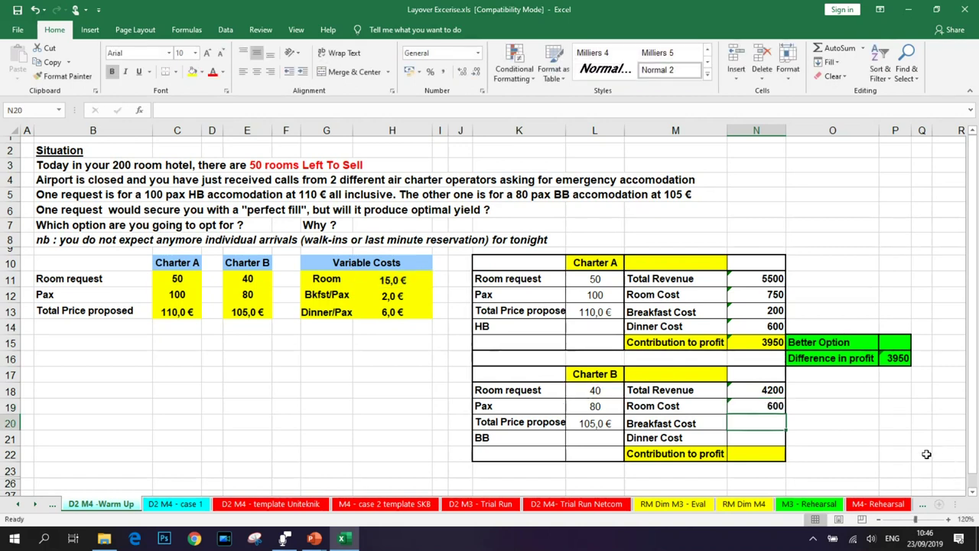
{"action": "key", "text": "Up"}
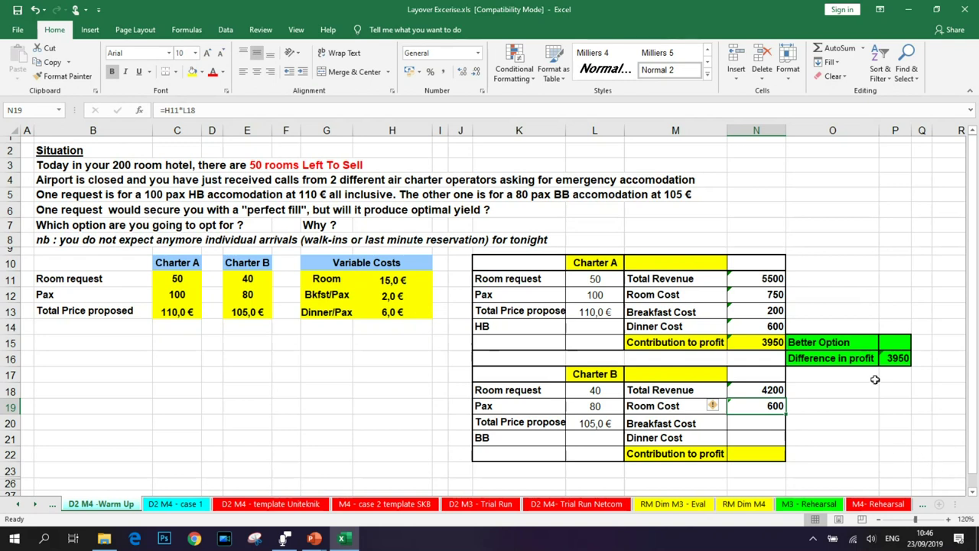
{"action": "left_click", "coordinate": [776, 295]}
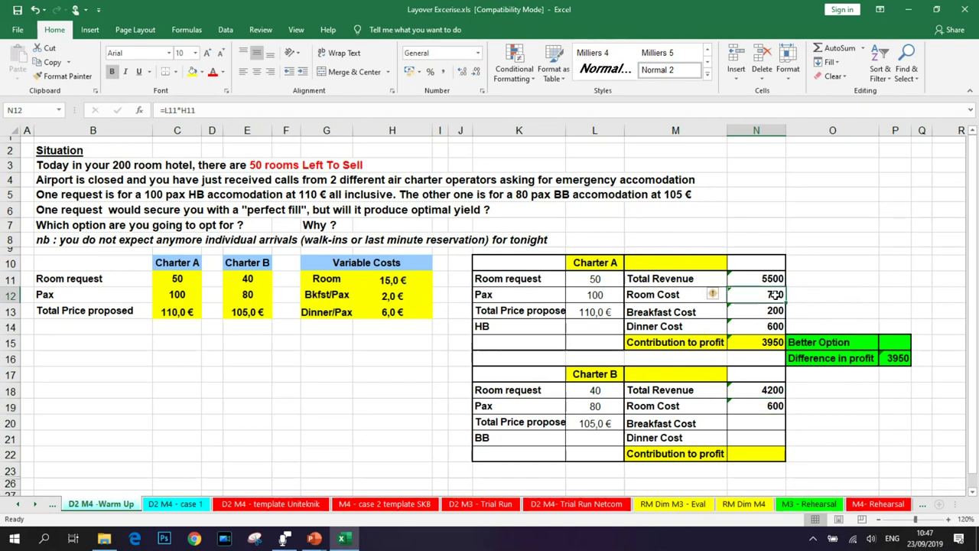
Calculate Charter B's breakfast cost in N20 with =H12*L19 and enter 0 as its dinner cost in N21
{"action": "left_click", "coordinate": [765, 407]}
{"action": "key", "text": "Down"}
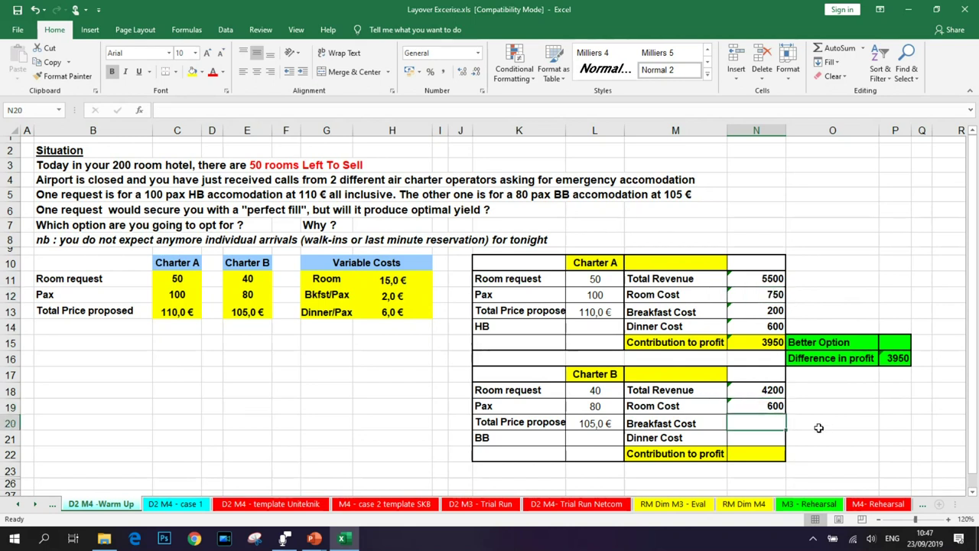
{"action": "type", "text": "="}
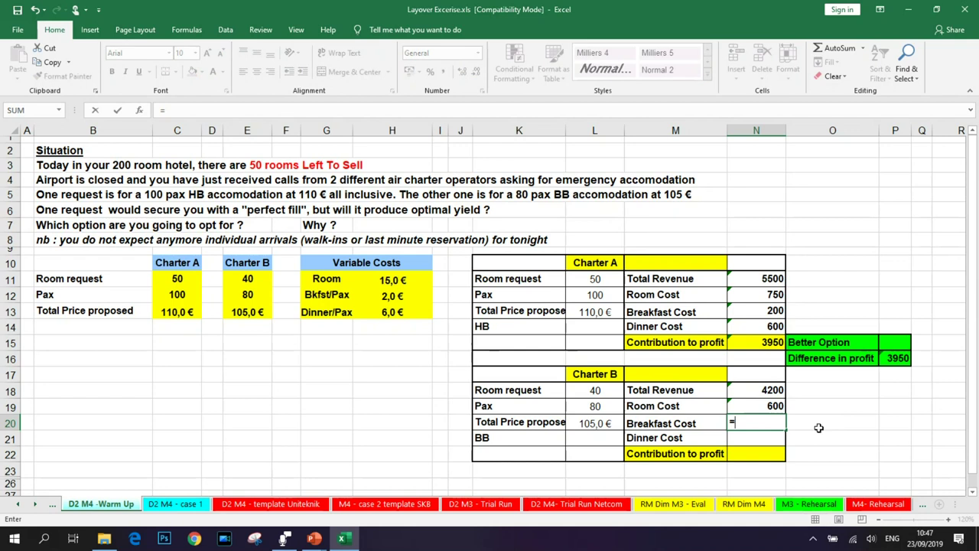
{"action": "left_click", "coordinate": [392, 296]}
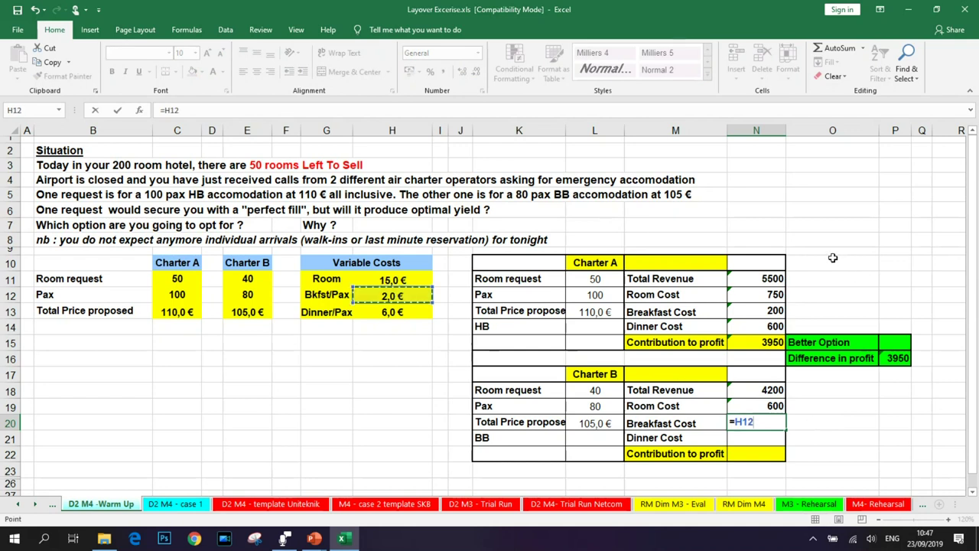
{"action": "type", "text": "*"}
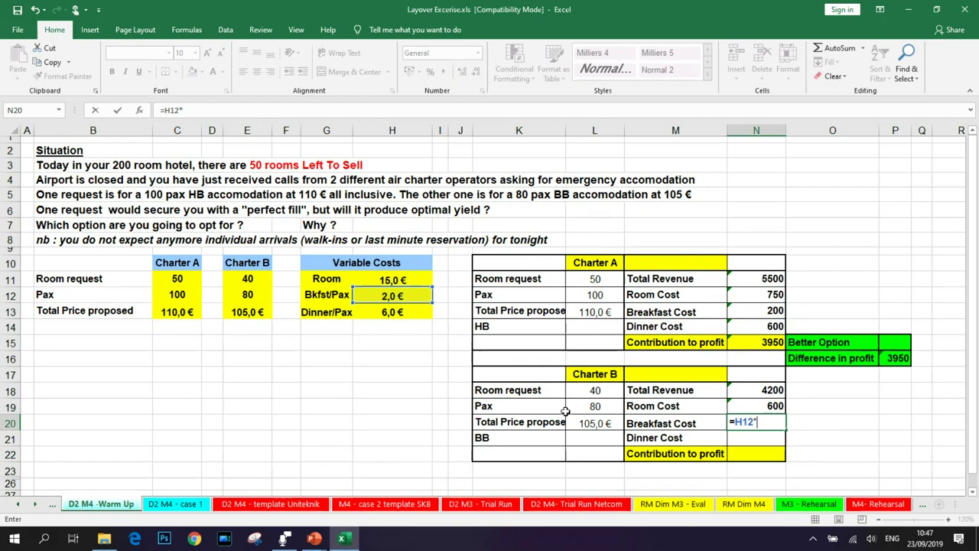
{"action": "left_click", "coordinate": [606, 407]}
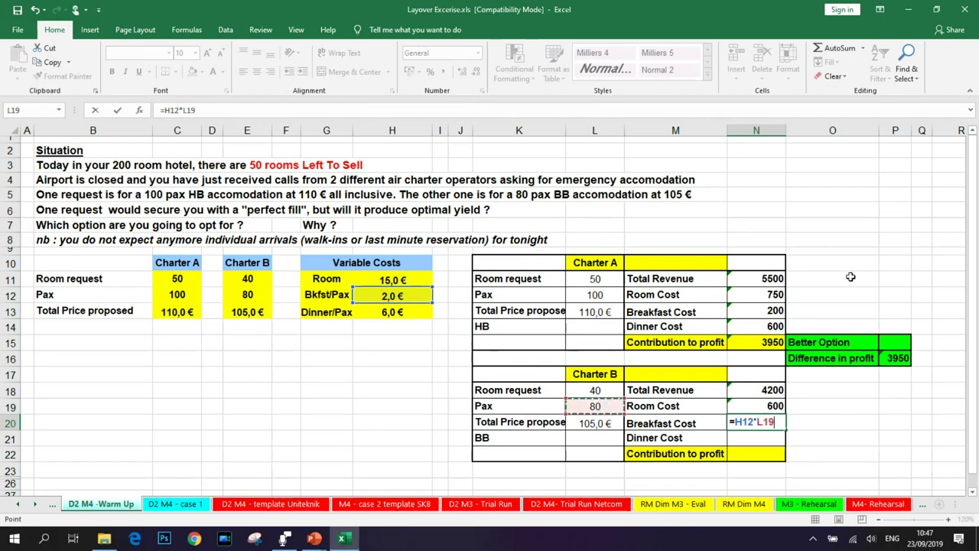
{"action": "key", "text": "Return"}
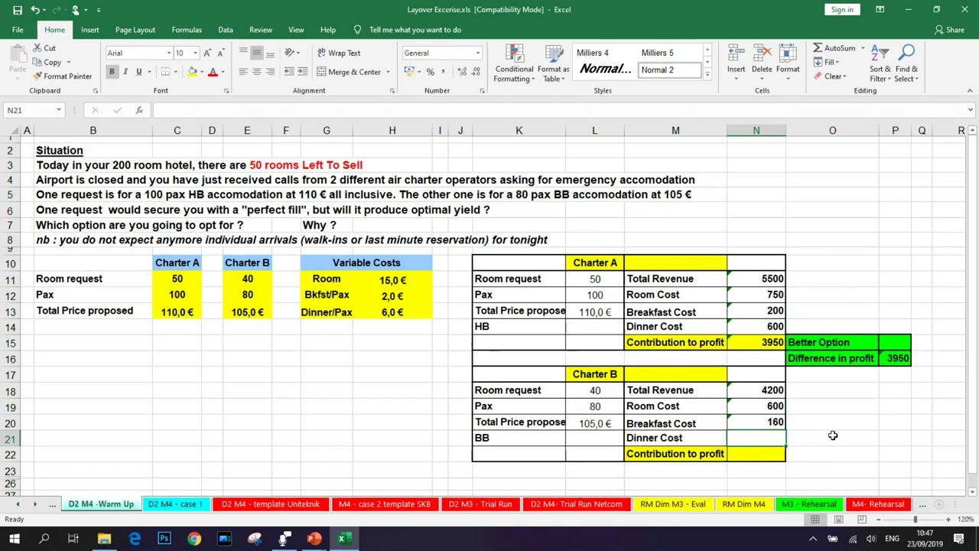
{"action": "type", "text": "0"}
{"action": "key", "text": "Return"}
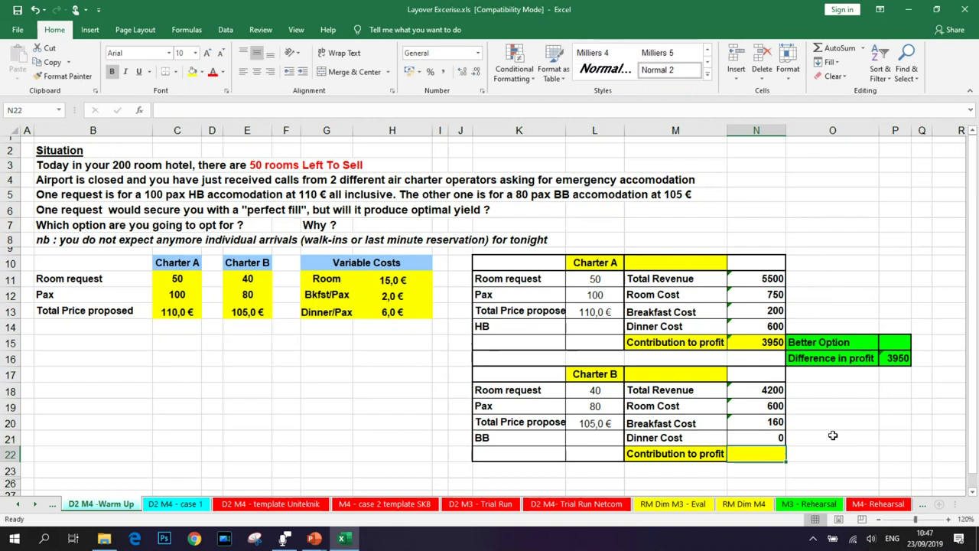
Calculate Charter B's contribution to profit in N22 as revenue minus room, breakfast and dinner costs, =N18-N19-N20-N21
{"action": "type", "text": "="}
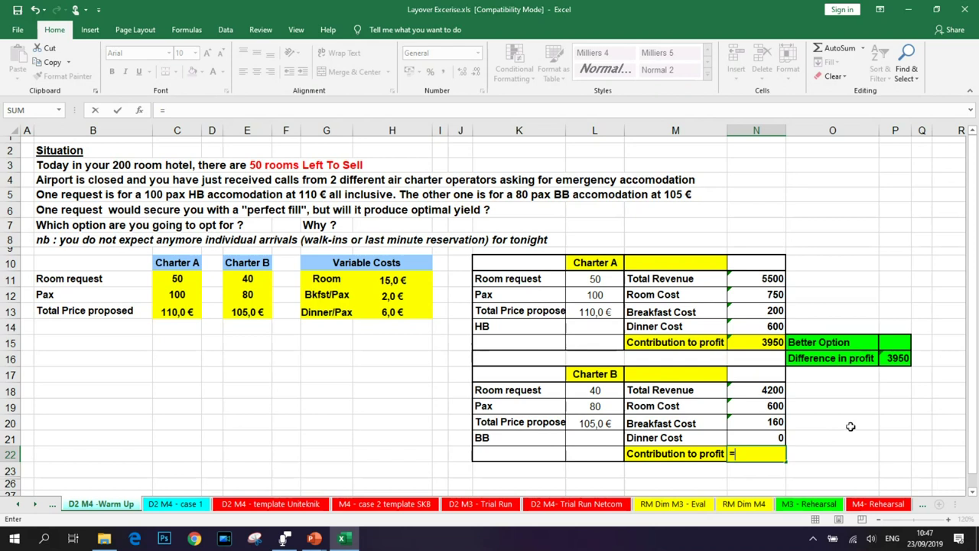
{"action": "left_click", "coordinate": [758, 390]}
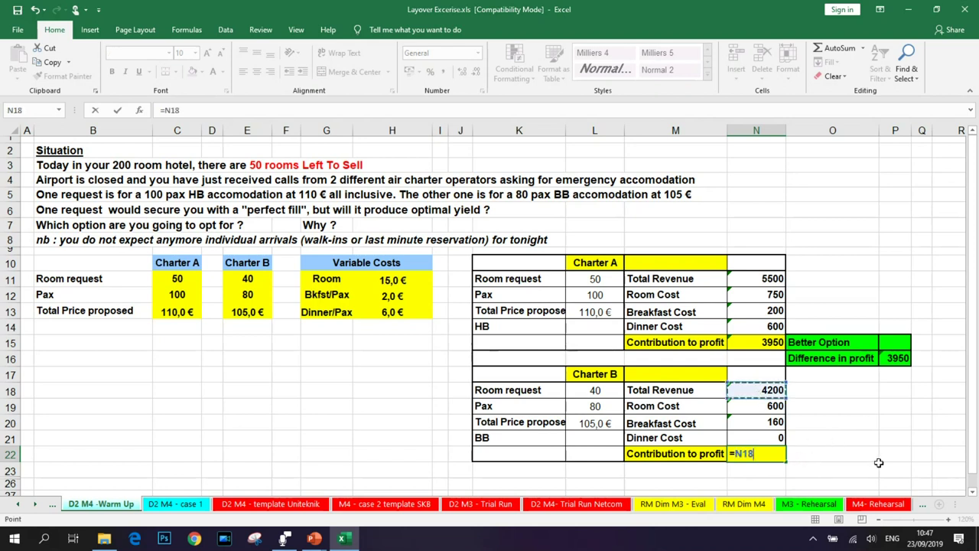
{"action": "type", "text": "-"}
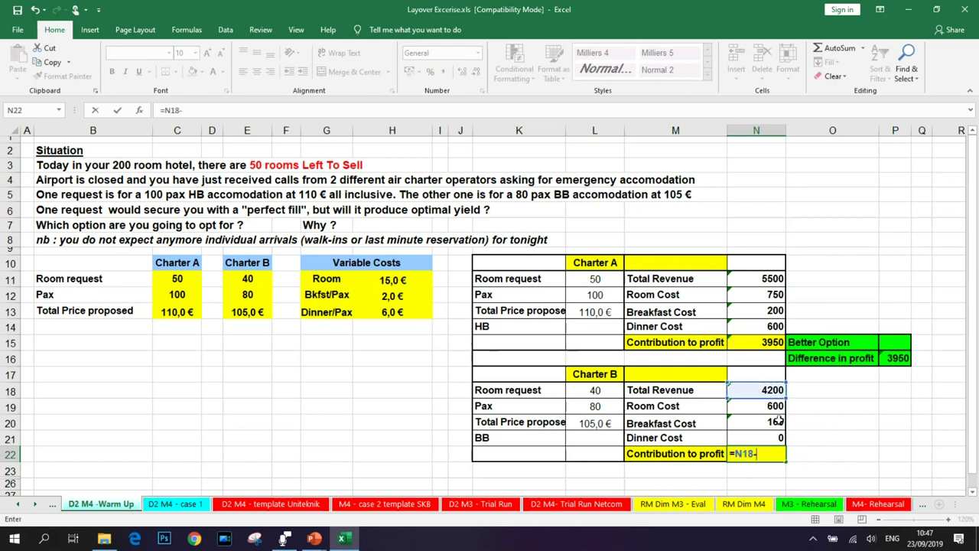
{"action": "left_click", "coordinate": [762, 408]}
{"action": "type", "text": "-"}
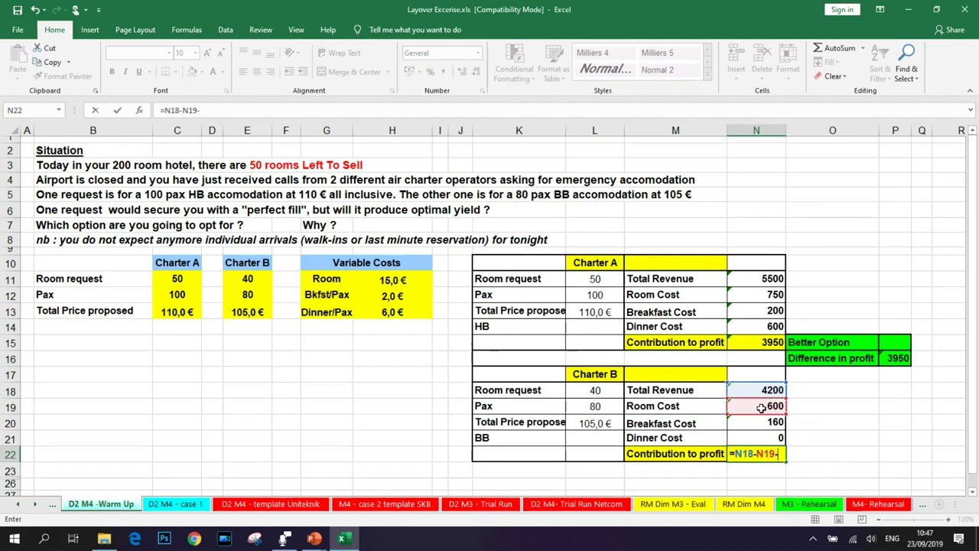
{"action": "left_click", "coordinate": [747, 422]}
{"action": "type", "text": "-"}
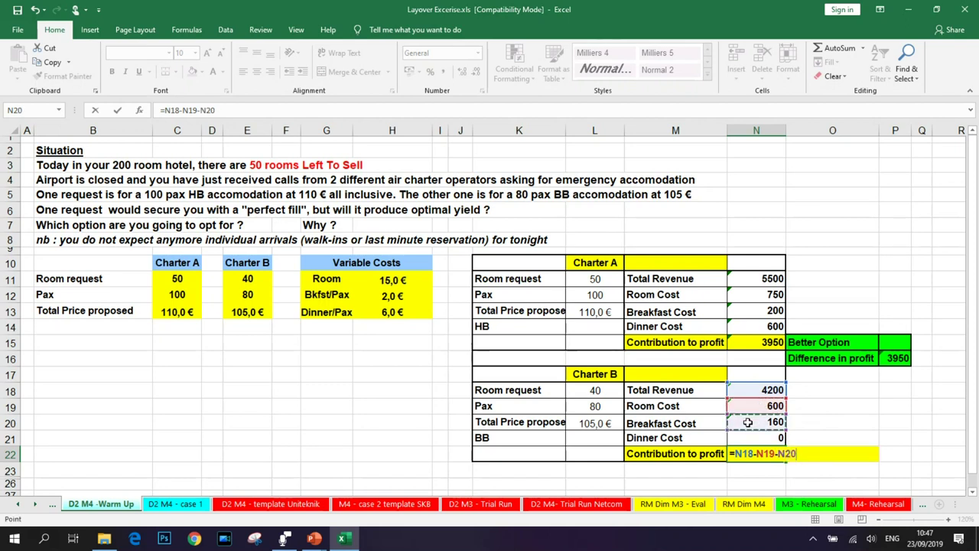
{"action": "left_click", "coordinate": [759, 438]}
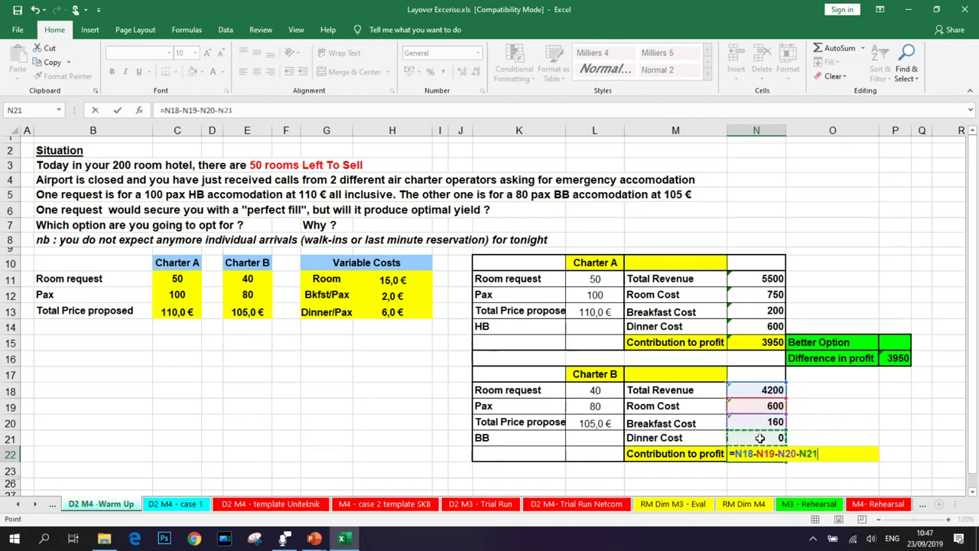
{"action": "key", "text": "Return"}
{"action": "key", "text": "Up"}
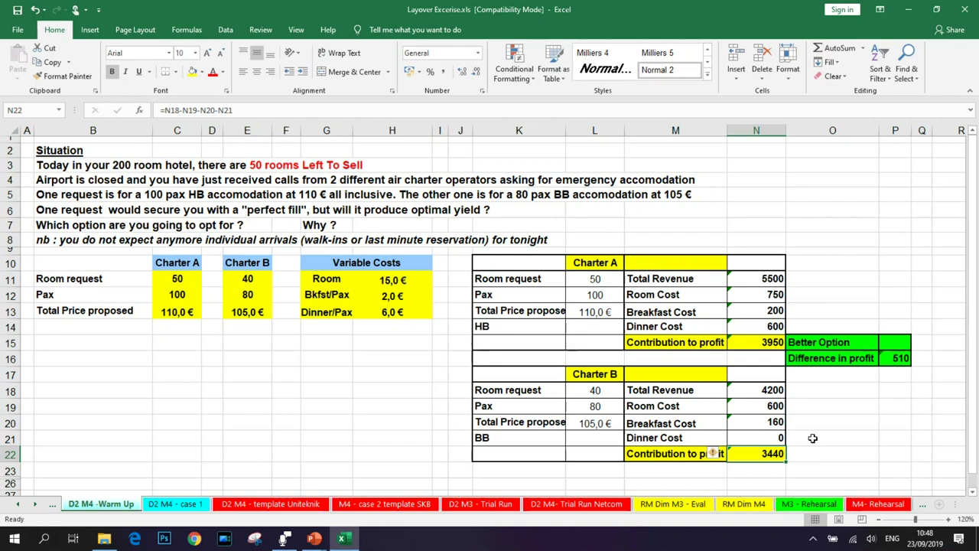
Close the Layover Excerise workbook without saving and advance the PowerPoint slide show to the OTA Promotion slide
{"action": "key", "text": "alt+F4"}
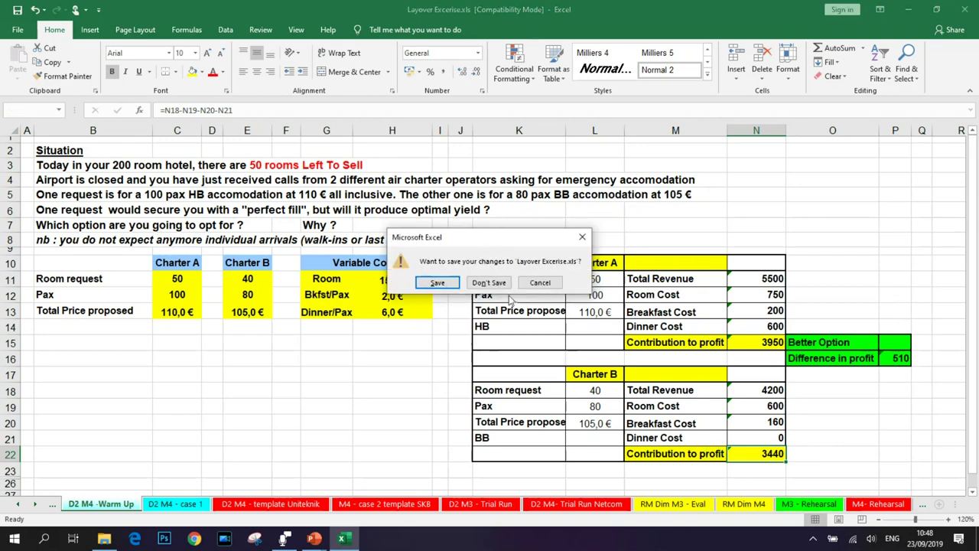
{"action": "left_click", "coordinate": [482, 287]}
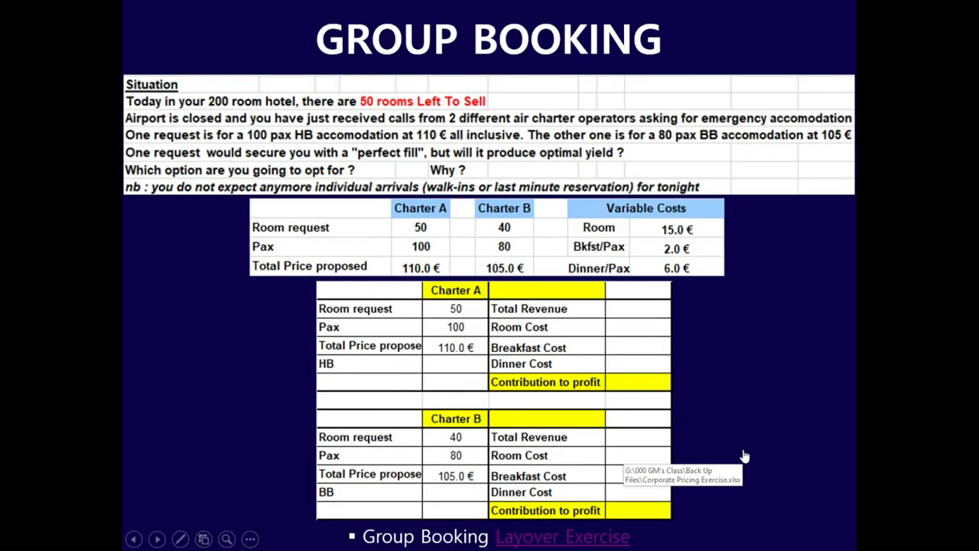
{"action": "key", "text": "Right"}
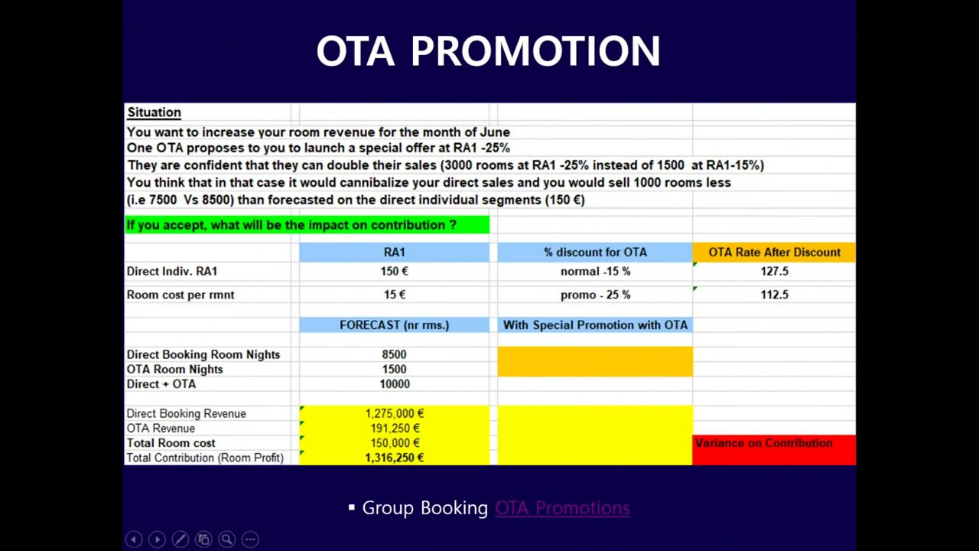
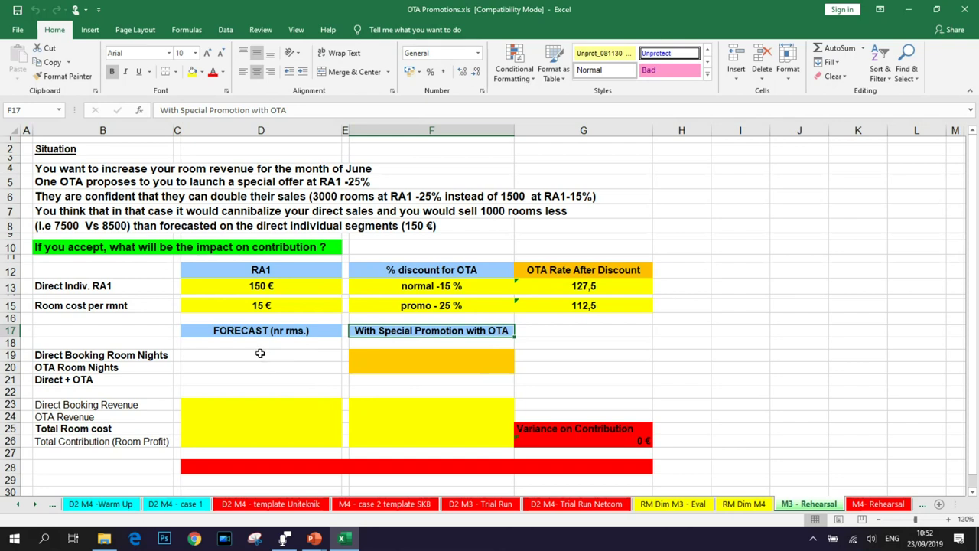
Enter the forecast room nights: 8500 direct booking nights in D19 and 1500 OTA nights in D20
{"action": "left_click", "coordinate": [260, 354]}
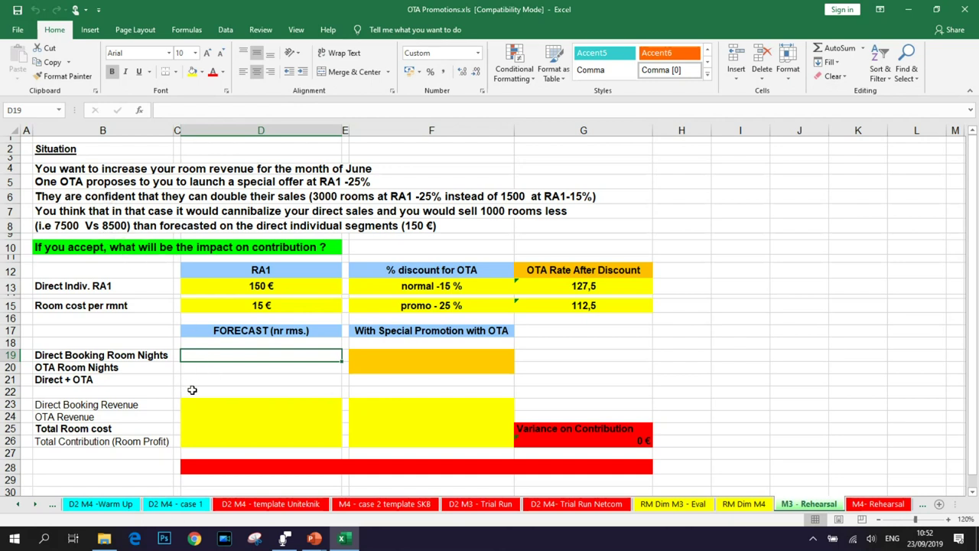
{"action": "type", "text": "8500"}
{"action": "key", "text": "Return"}
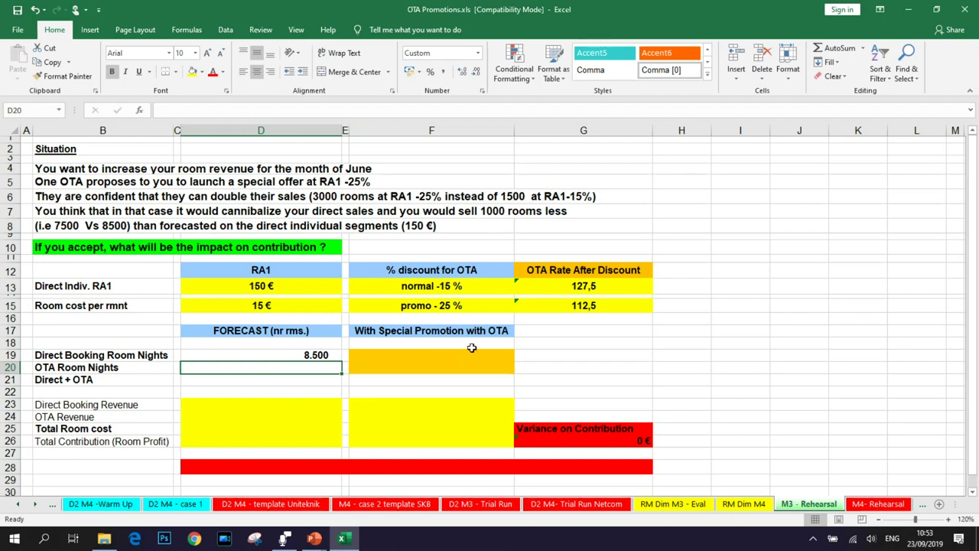
{"action": "type", "text": "1.500"}
{"action": "key", "text": "Return"}
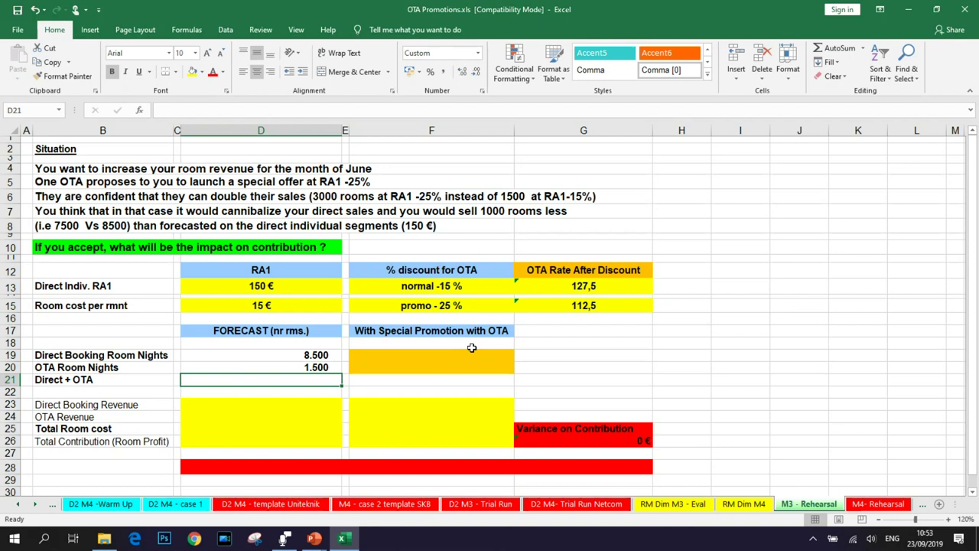
Calculate the forecast's combined direct and OTA room nights in D21 with =D19+D20
{"action": "type", "text": "="}
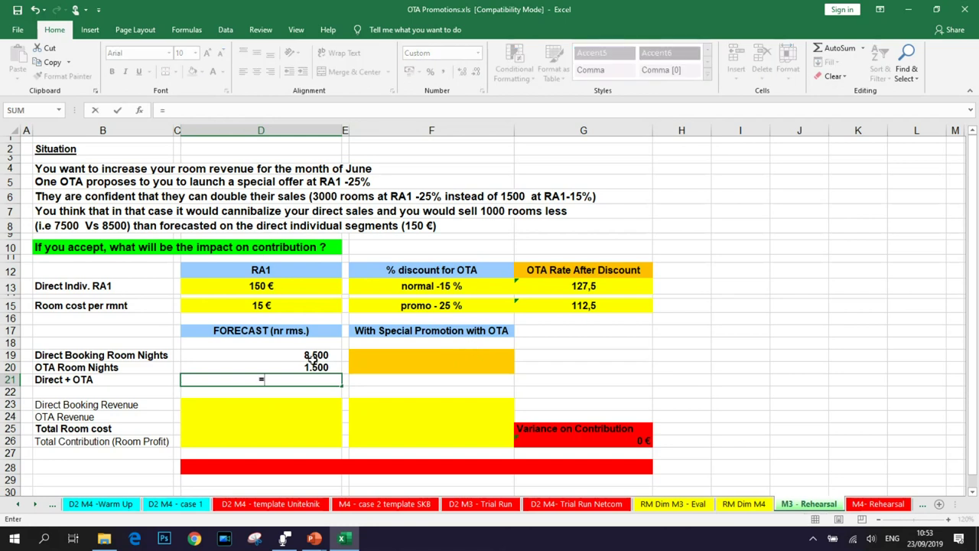
{"action": "left_click", "coordinate": [314, 356]}
{"action": "type", "text": "+"}
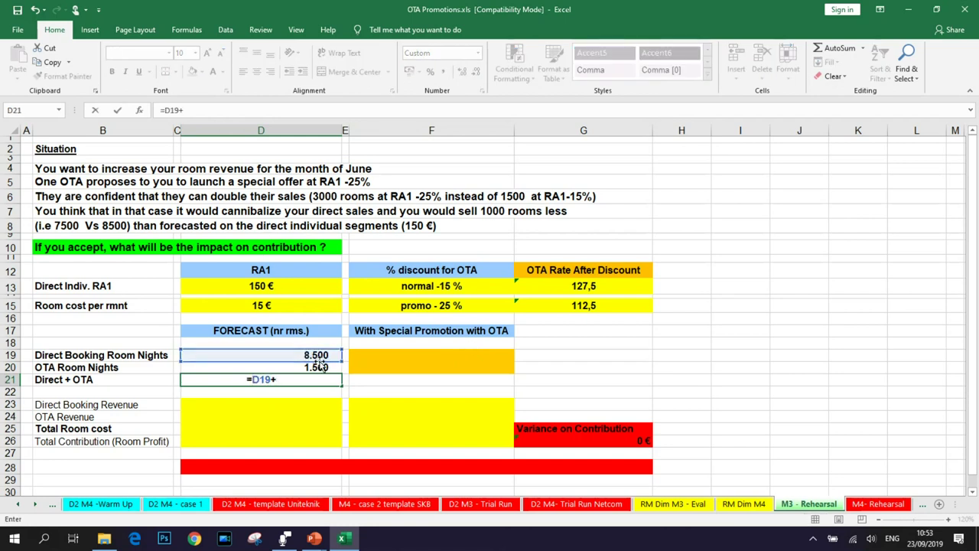
{"action": "left_click", "coordinate": [302, 368]}
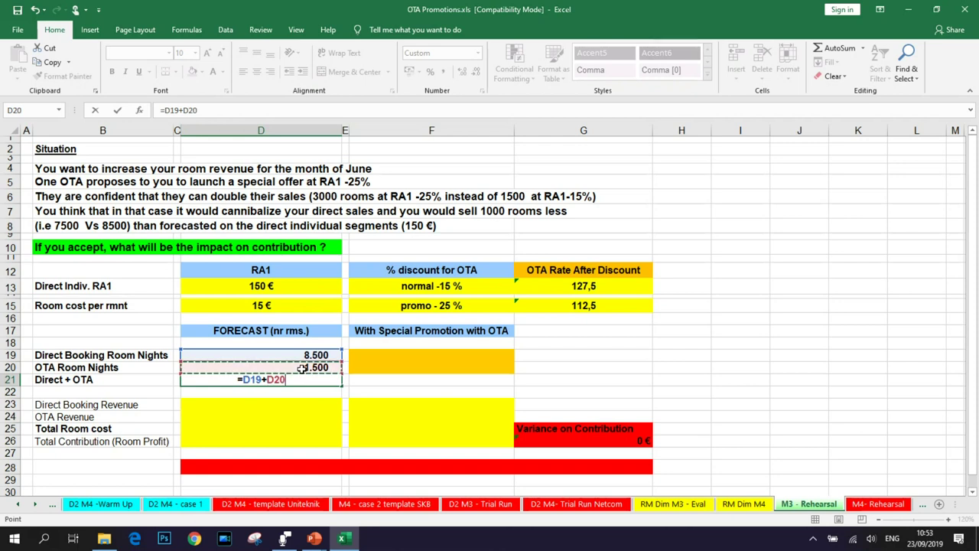
{"action": "key", "text": "Return"}
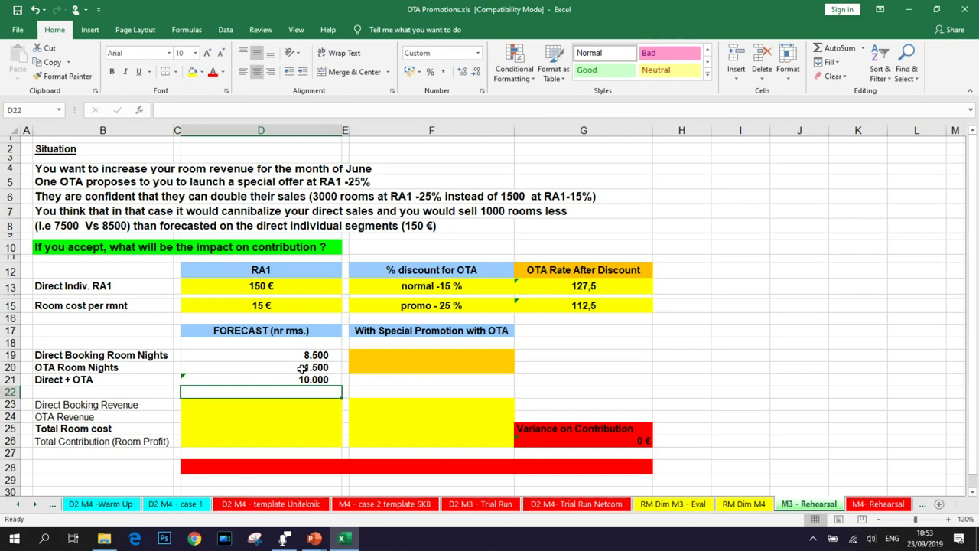
Enter the room nights for the special OTA promotion: 7500 direct booking nights in F19 and 3000 OTA nights in F20
{"action": "key", "text": "Up"}
{"action": "key", "text": "Up"}
{"action": "key", "text": "Up"}
{"action": "key", "text": "Right"}
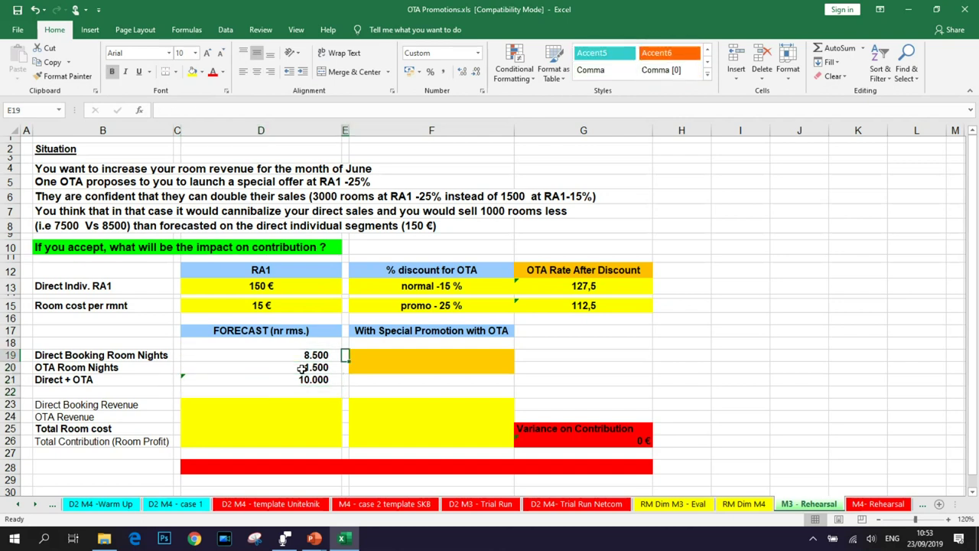
{"action": "key", "text": "Right"}
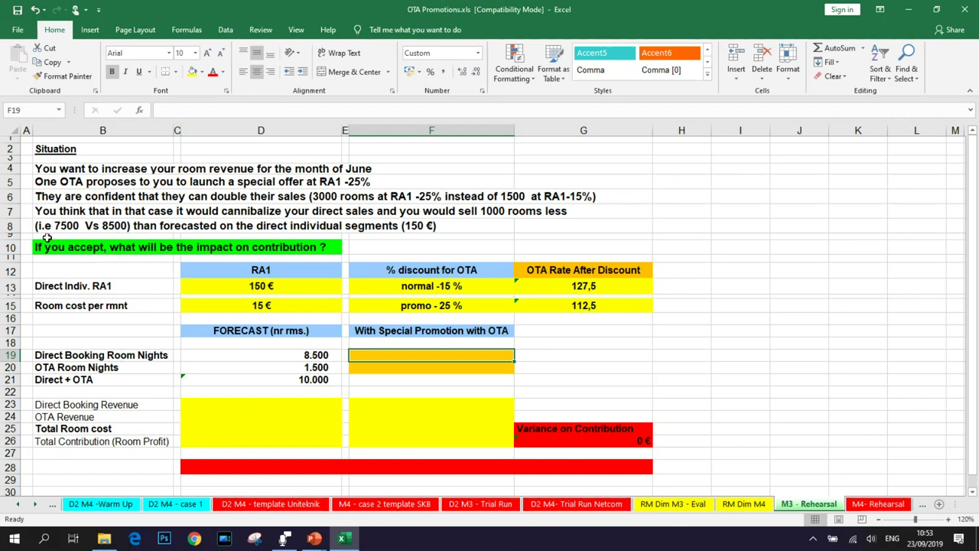
{"action": "type", "text": "7500"}
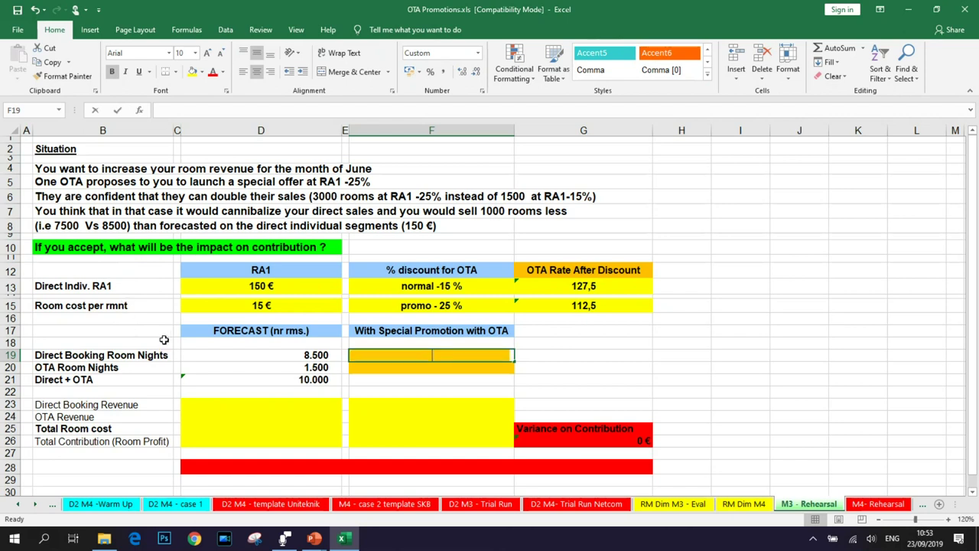
{"action": "key", "text": "Return"}
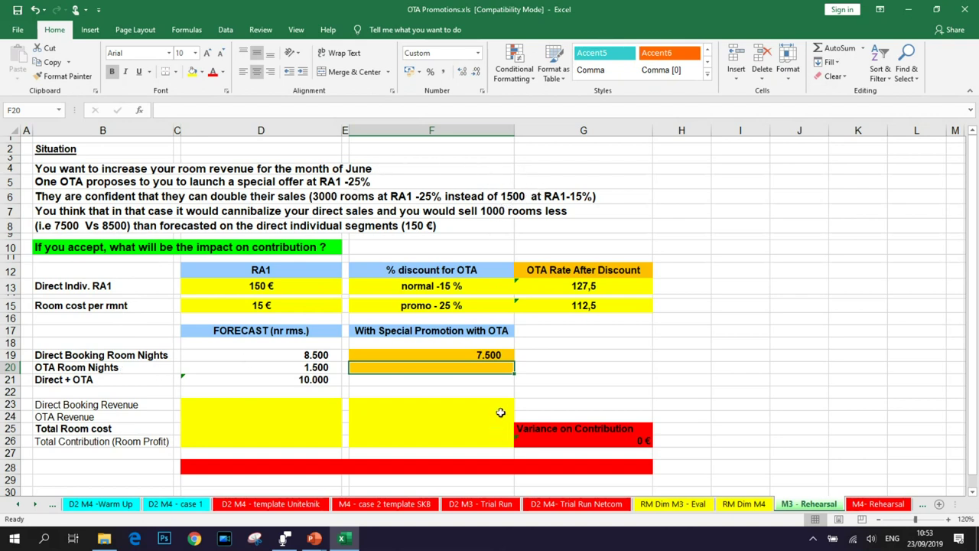
{"action": "type", "text": "3000"}
{"action": "key", "text": "Return"}
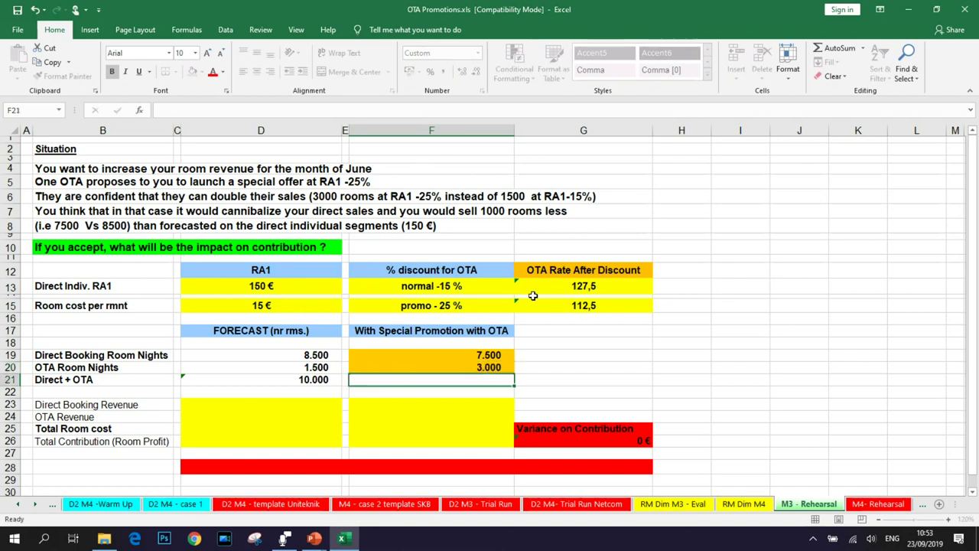
Calculate the promotion's combined direct and OTA room nights in F21 with =F19+F20, then return to the forecast total in D21
{"action": "type", "text": "="}
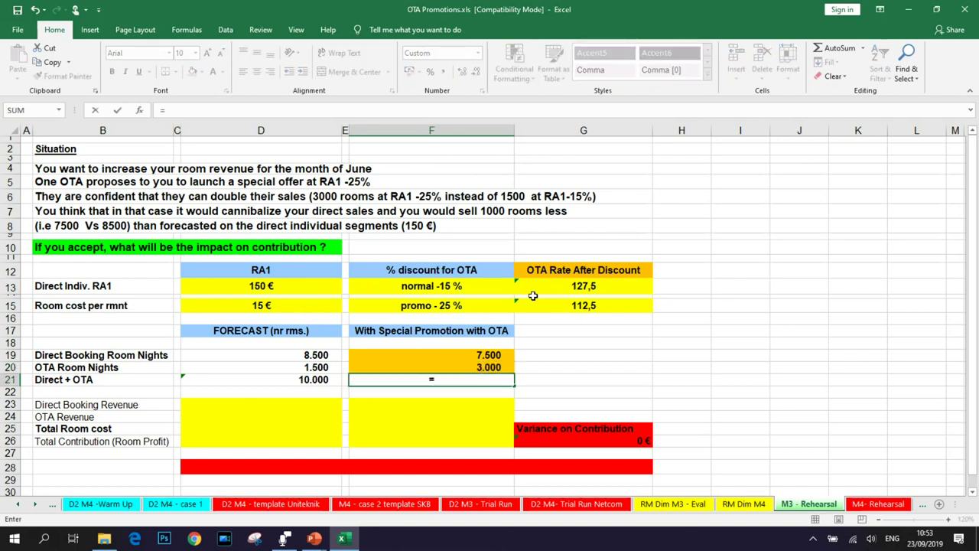
{"action": "left_click", "coordinate": [488, 357]}
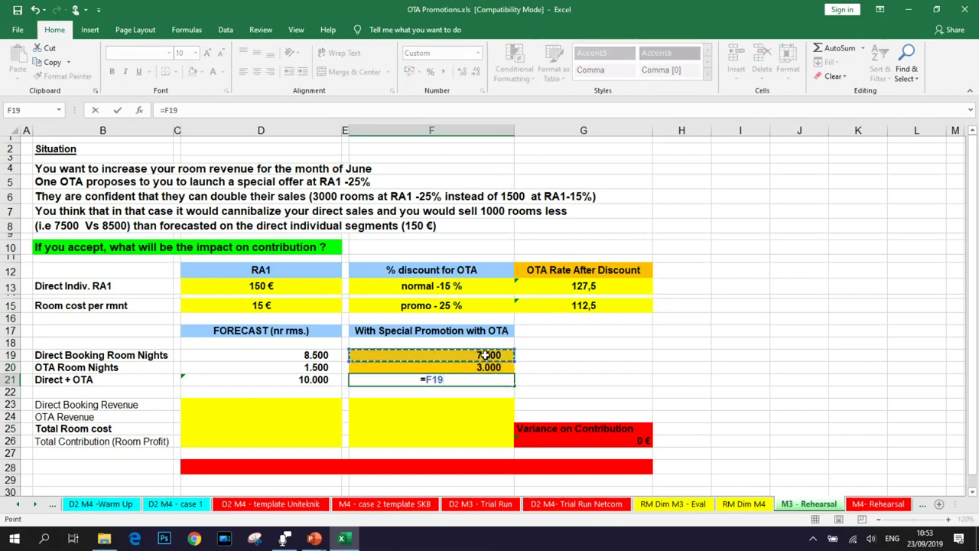
{"action": "type", "text": "+"}
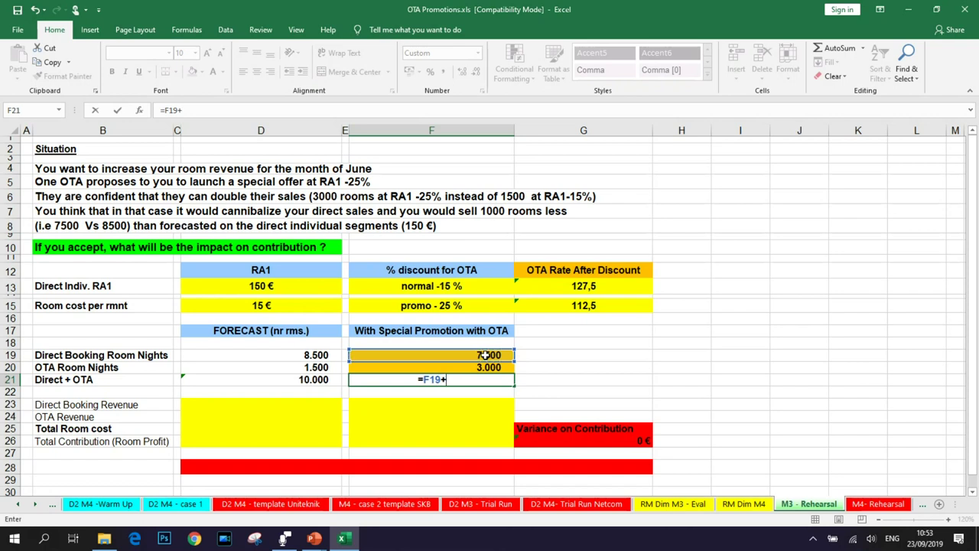
{"action": "left_click", "coordinate": [478, 367]}
{"action": "key", "text": "ctrl+Return"}
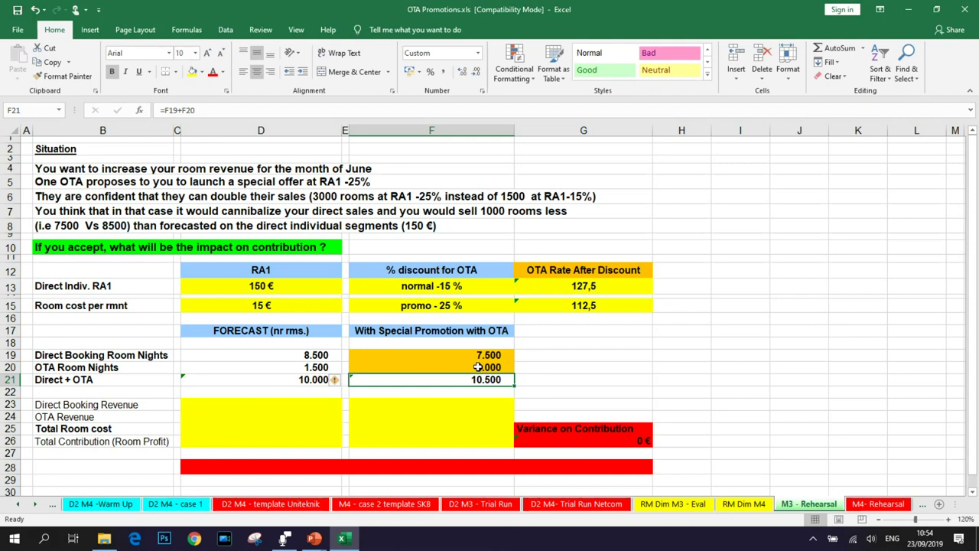
{"action": "key", "text": "Left"}
{"action": "key", "text": "Left"}
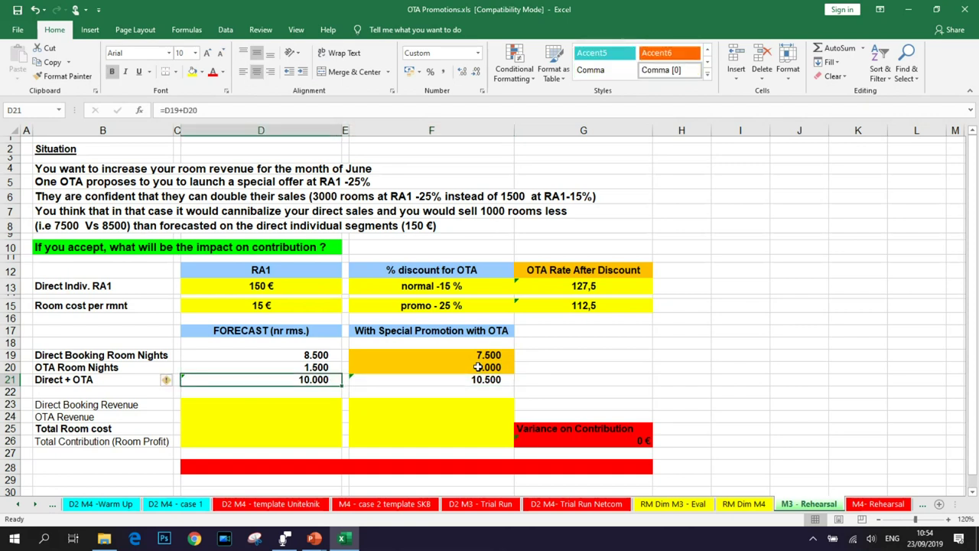
Calculate the forecast's direct booking revenue in D23 with =D19*D13
{"action": "key", "text": "Right"}
{"action": "key", "text": "Right"}
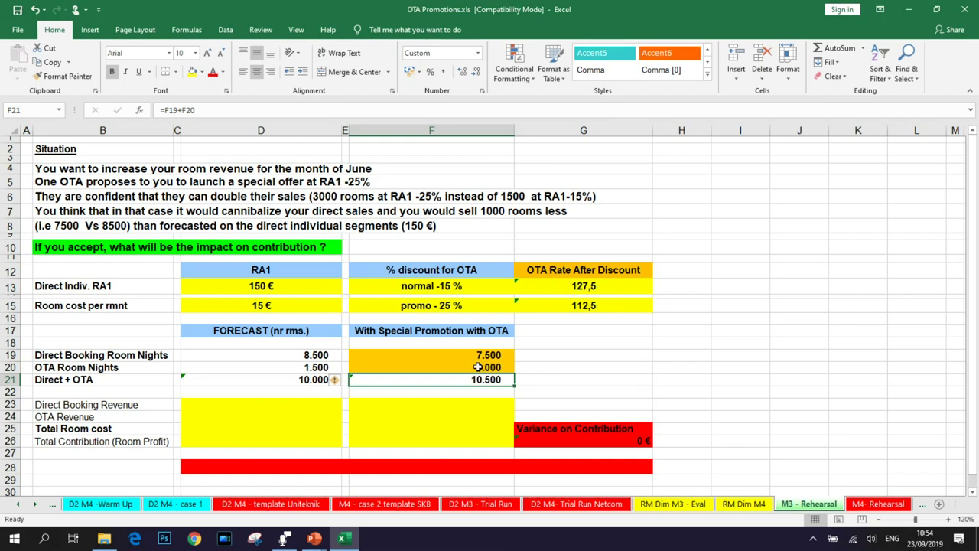
{"action": "key", "text": "Return"}
{"action": "key", "text": "Left"}
{"action": "key", "text": "Left"}
{"action": "key", "text": "Down"}
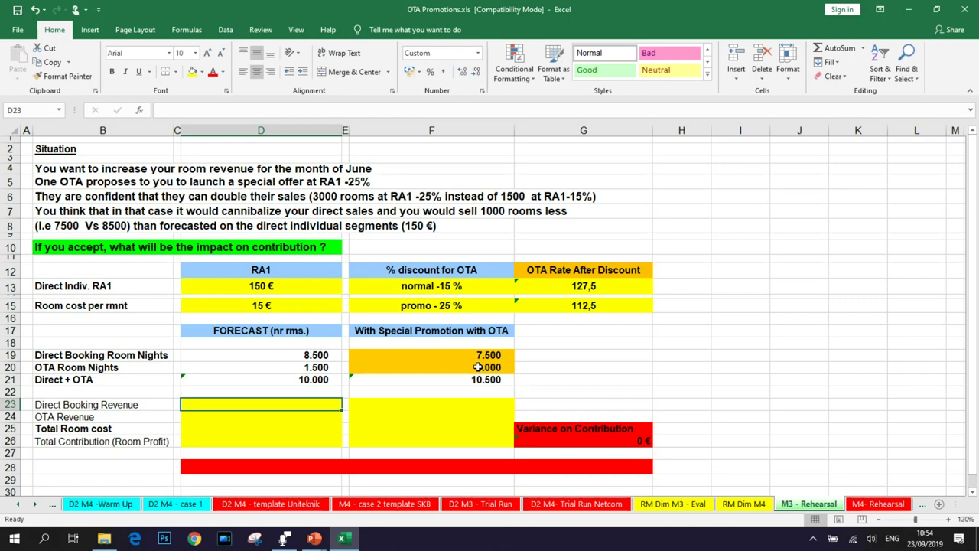
{"action": "type", "text": "="}
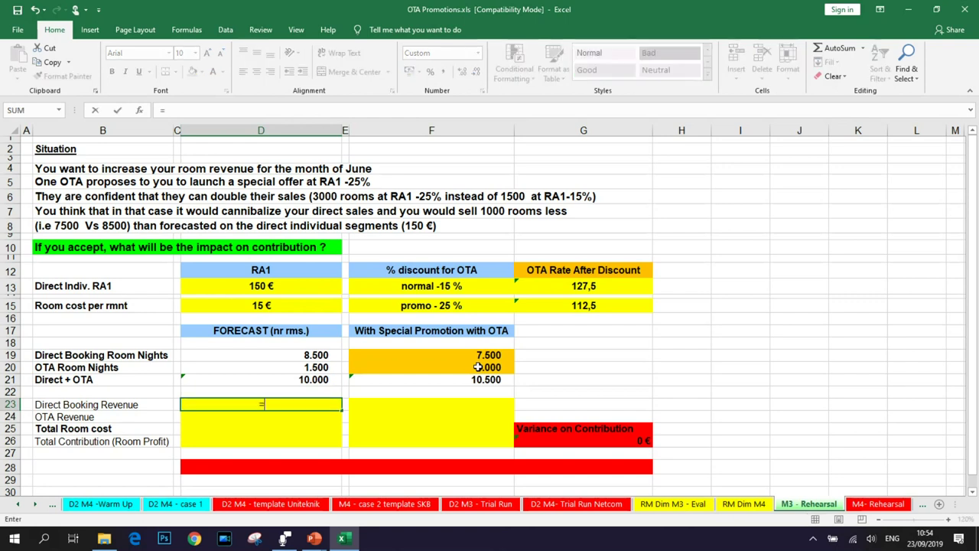
{"action": "left_click", "coordinate": [301, 356]}
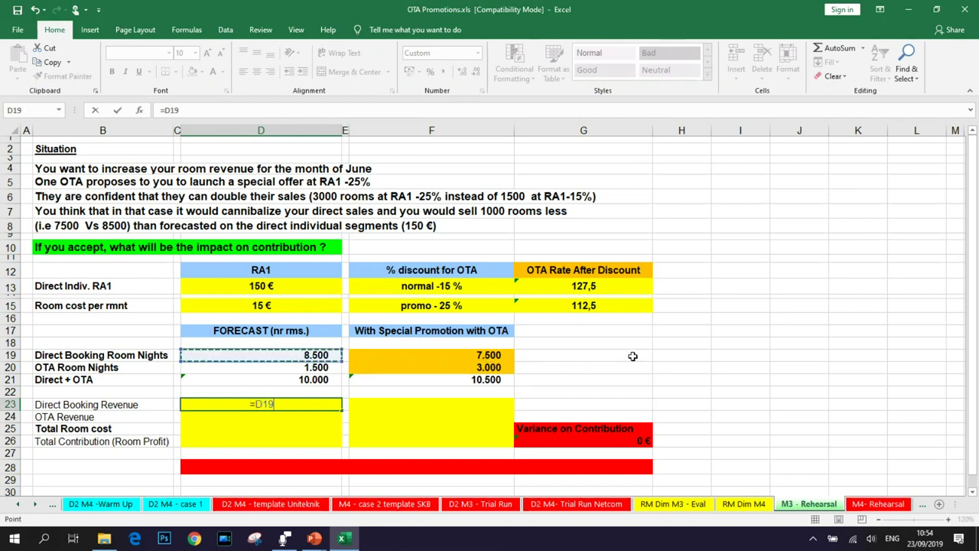
{"action": "type", "text": "*"}
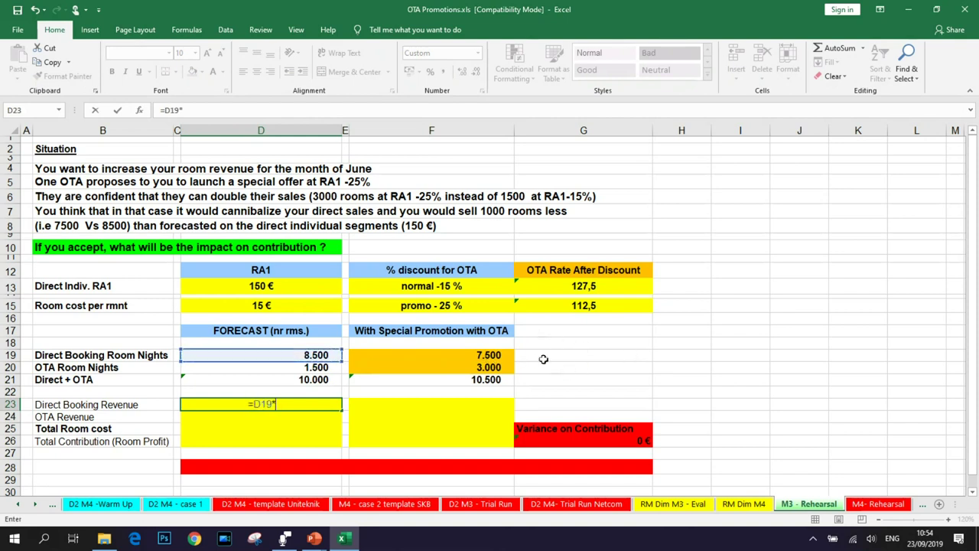
{"action": "left_click", "coordinate": [274, 284]}
{"action": "key", "text": "Return"}
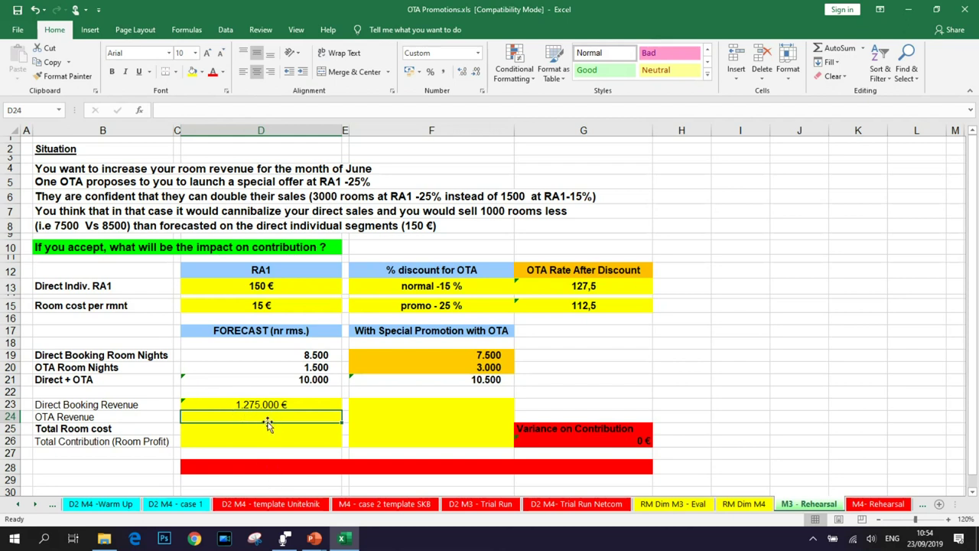
Calculate the forecast's OTA revenue in D24 from its room nights and the normal discounted rate with =D20*G13
{"action": "type", "text": "="}
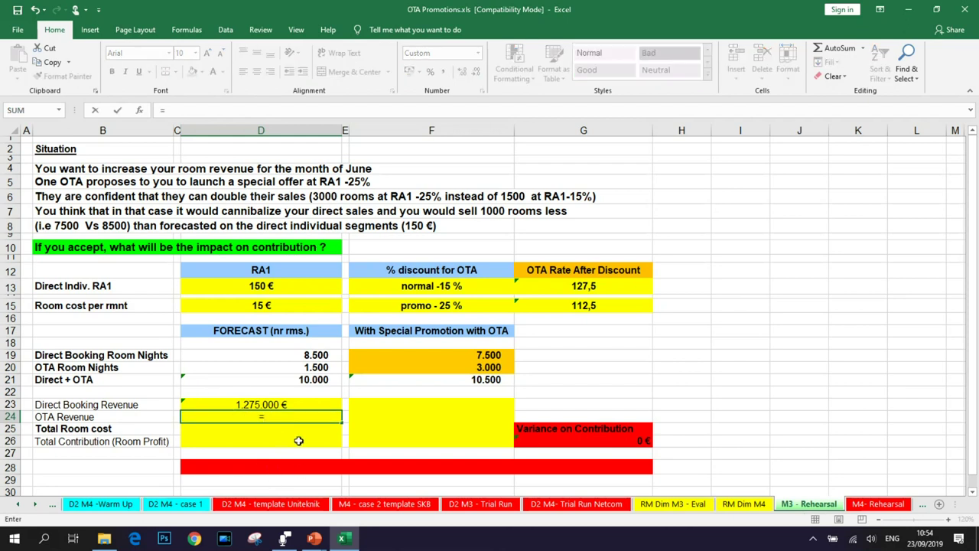
{"action": "left_click", "coordinate": [309, 367]}
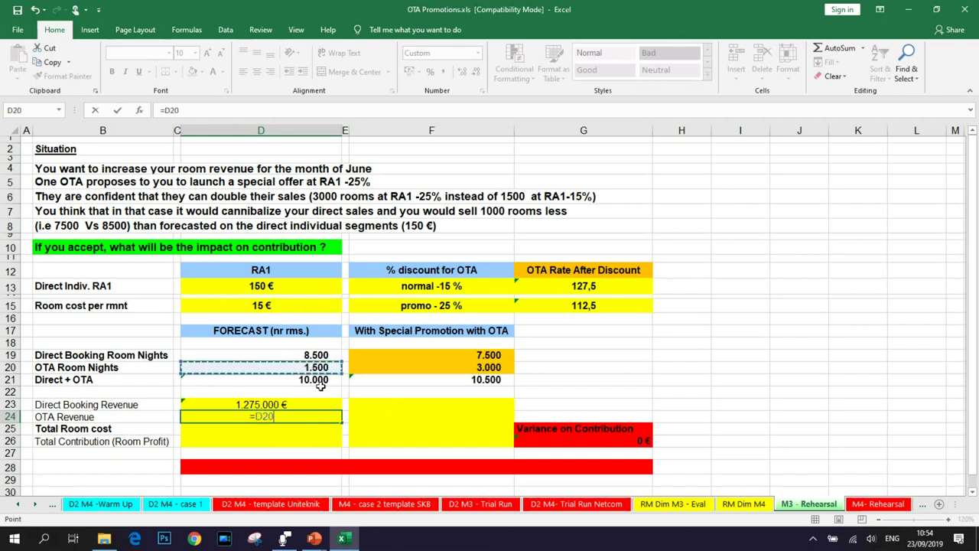
{"action": "type", "text": "*"}
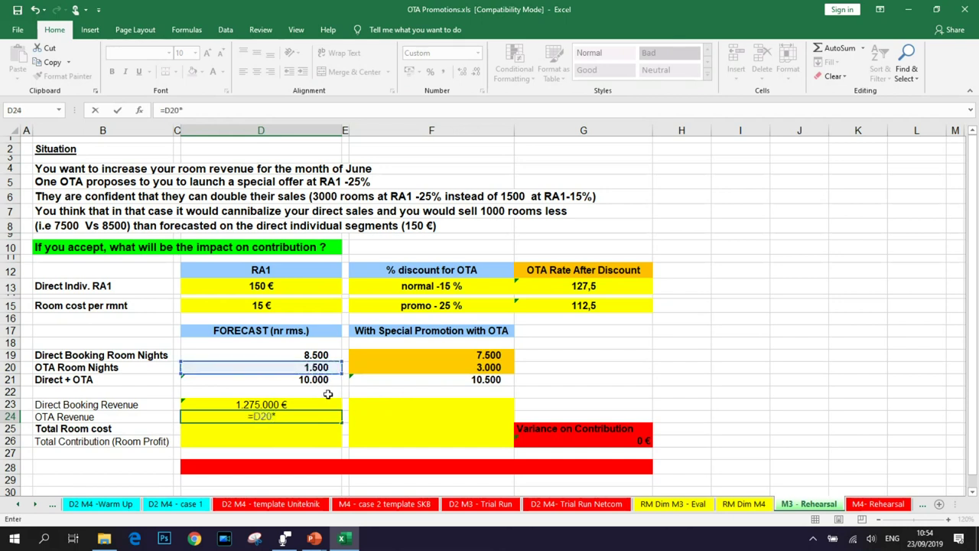
{"action": "left_click", "coordinate": [589, 289]}
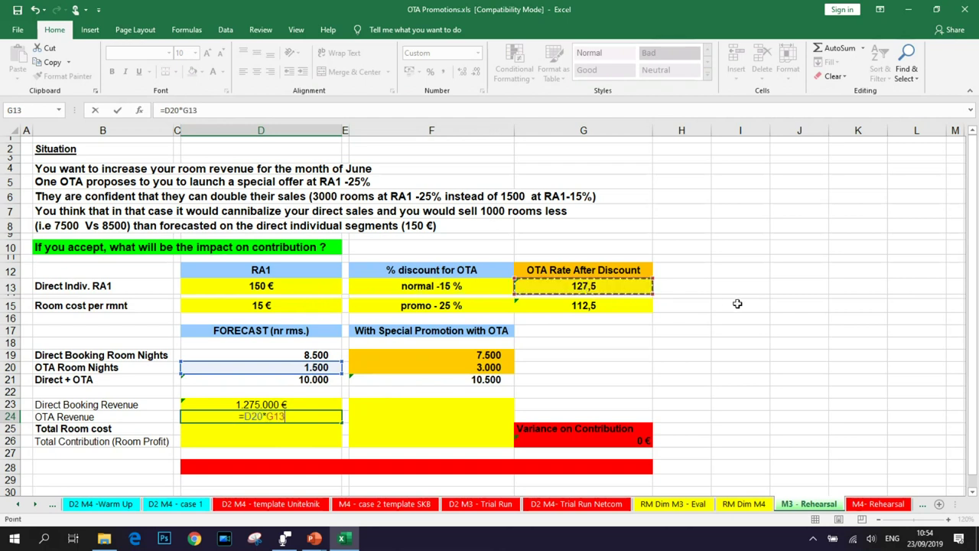
{"action": "key", "text": "Return"}
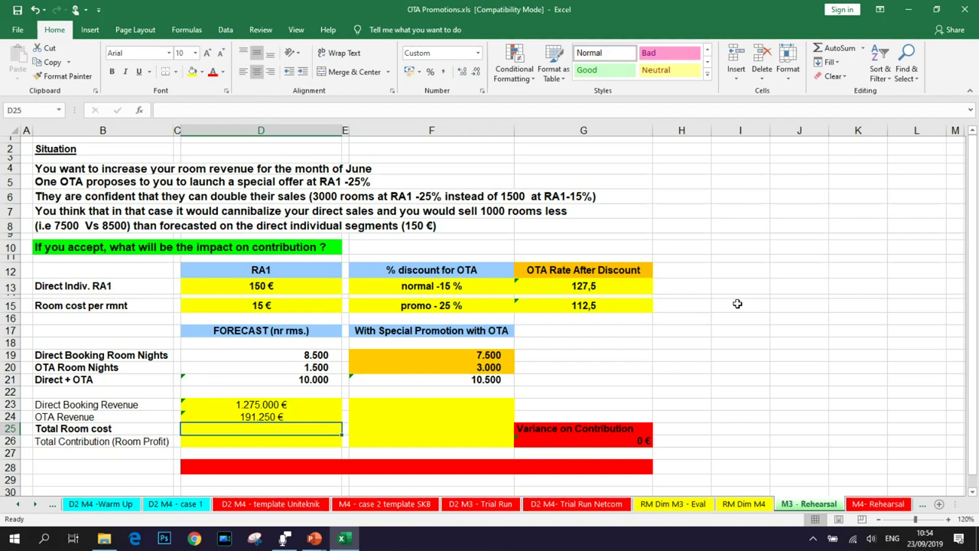
Calculate the forecast's total room cost in D25 with =D15*D21
{"action": "type", "text": "="}
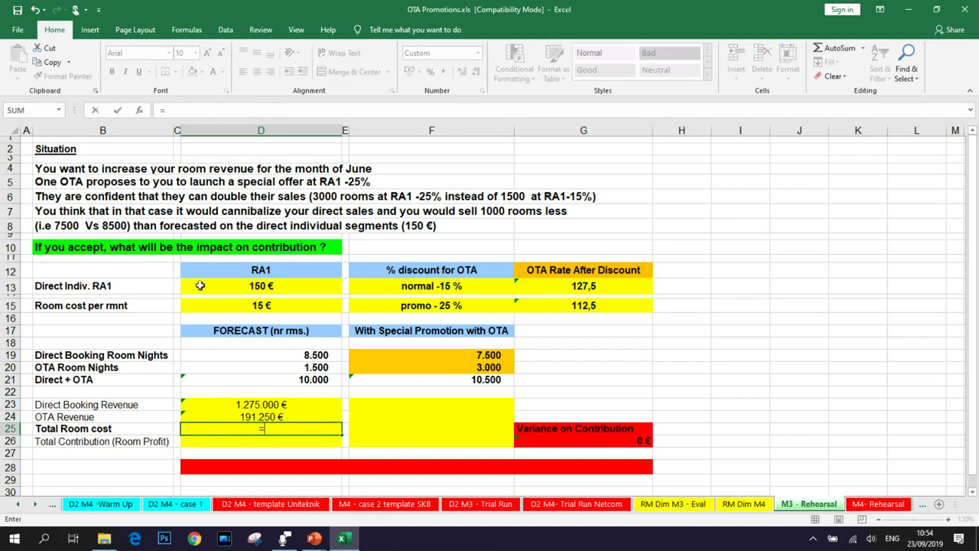
{"action": "left_click", "coordinate": [249, 305]}
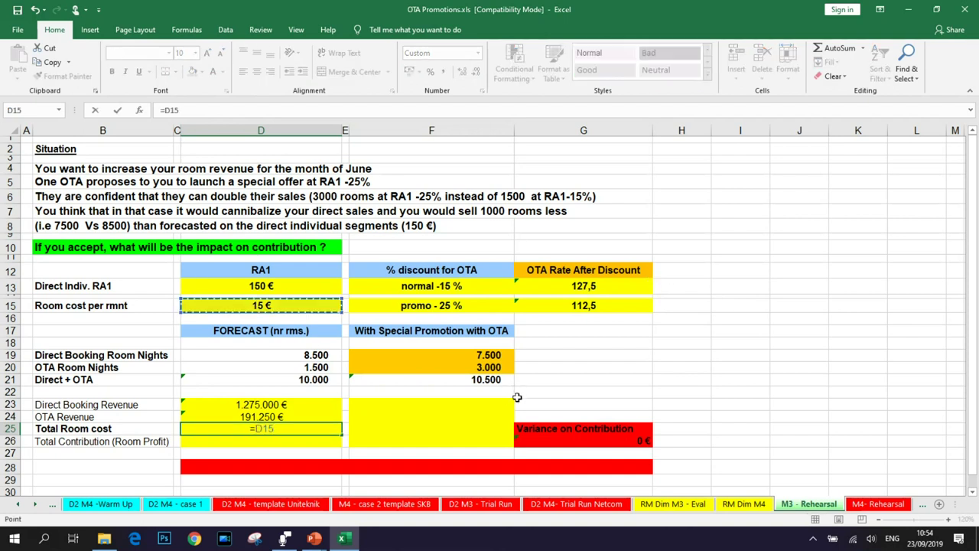
{"action": "type", "text": "*"}
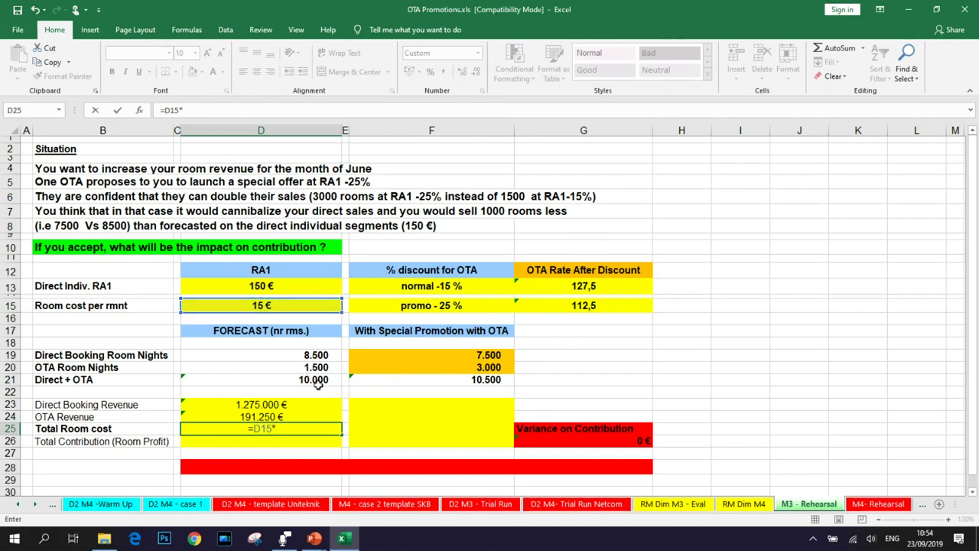
{"action": "left_click", "coordinate": [304, 380]}
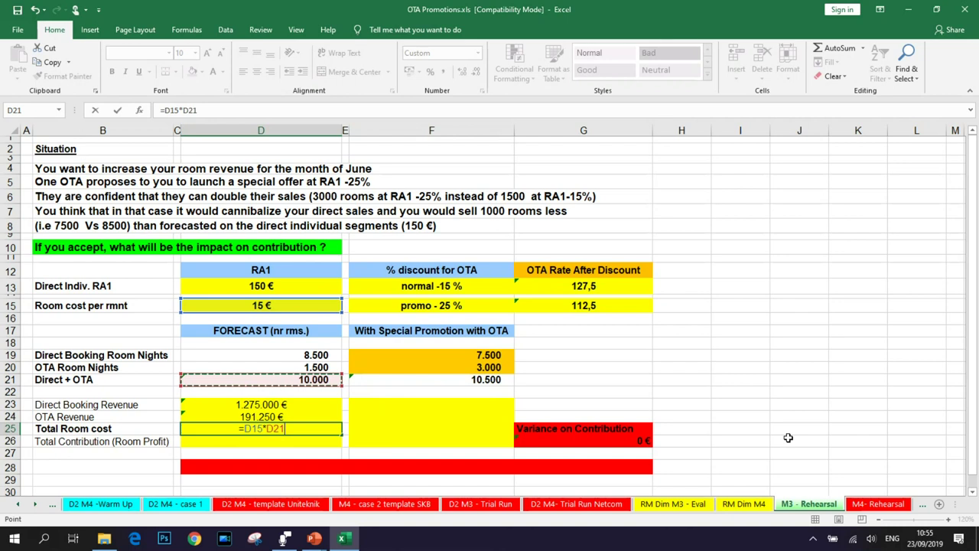
{"action": "key", "text": "Return"}
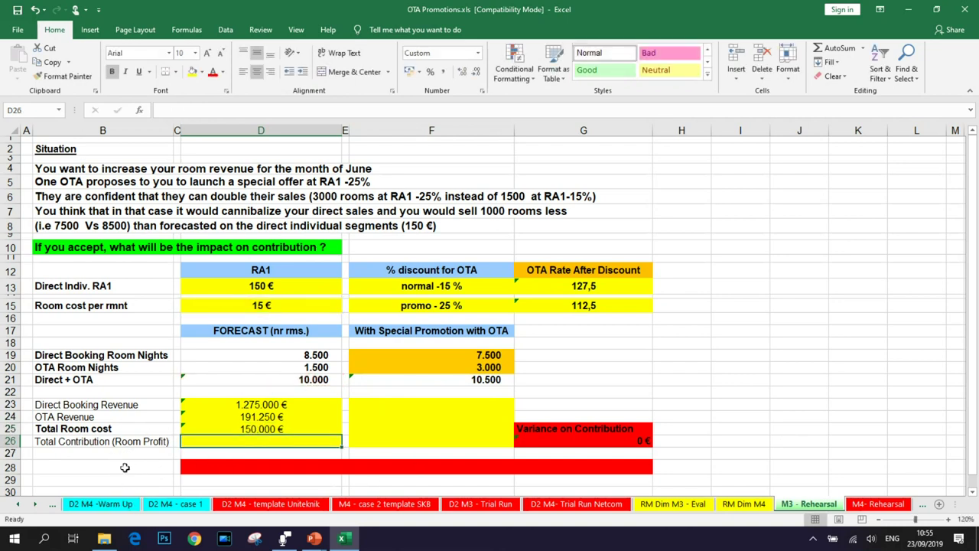
Calculate the forecast's total contribution in D26 as both revenues minus the room cost with =D23+D24-D25
{"action": "type", "text": "="}
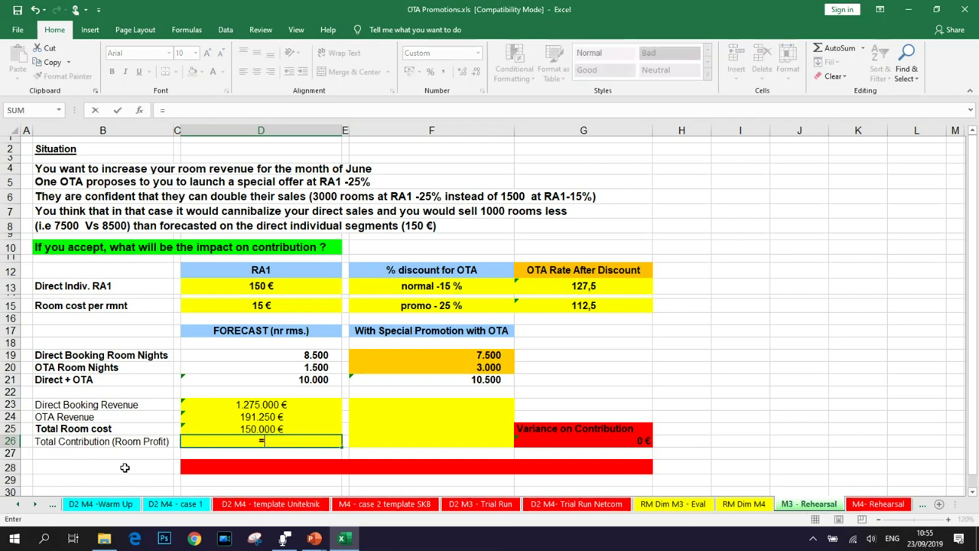
{"action": "left_click", "coordinate": [251, 404]}
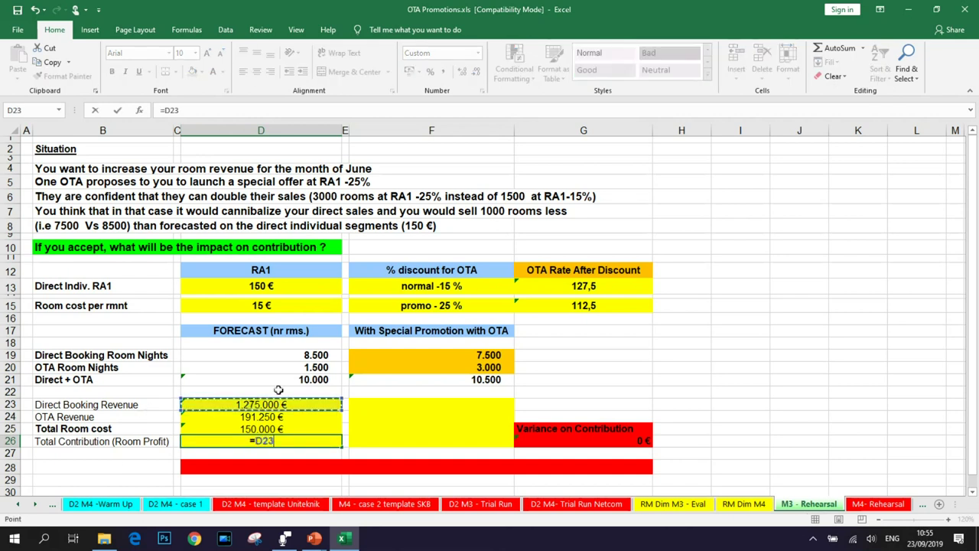
{"action": "type", "text": "+"}
{"action": "left_click", "coordinate": [247, 419]}
{"action": "type", "text": "-"}
{"action": "left_click", "coordinate": [272, 429]}
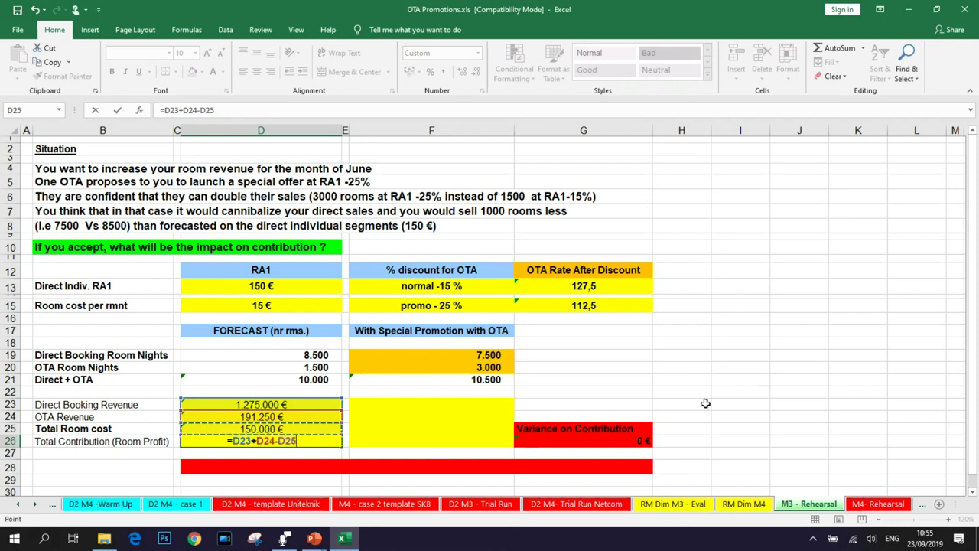
{"action": "key", "text": "ctrl+Return"}
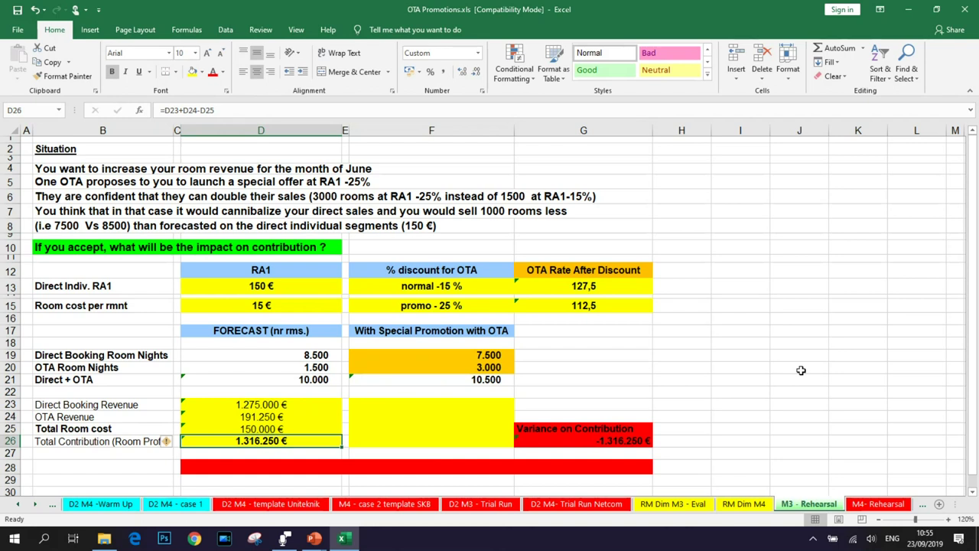
Calculate the promotion's direct booking revenue in F23 with =F19*D13
{"action": "key", "text": "Right"}
{"action": "key", "text": "Right"}
{"action": "key", "text": "Up"}
{"action": "key", "text": "Up"}
{"action": "key", "text": "Up"}
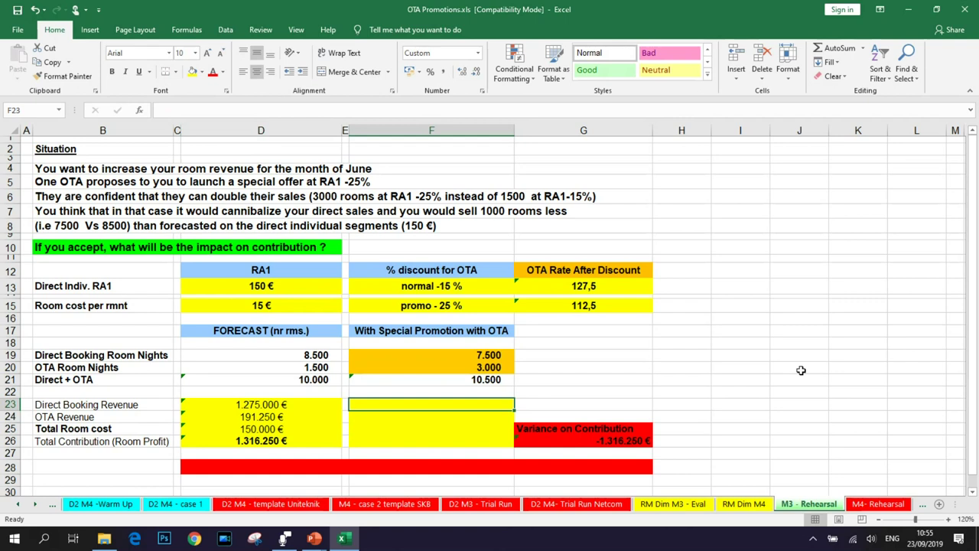
{"action": "type", "text": "="}
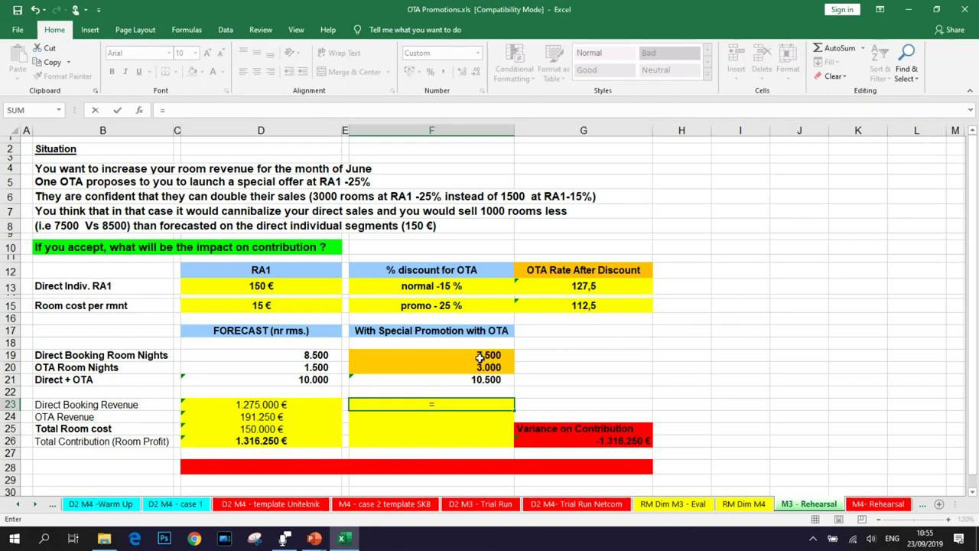
{"action": "left_click", "coordinate": [495, 355]}
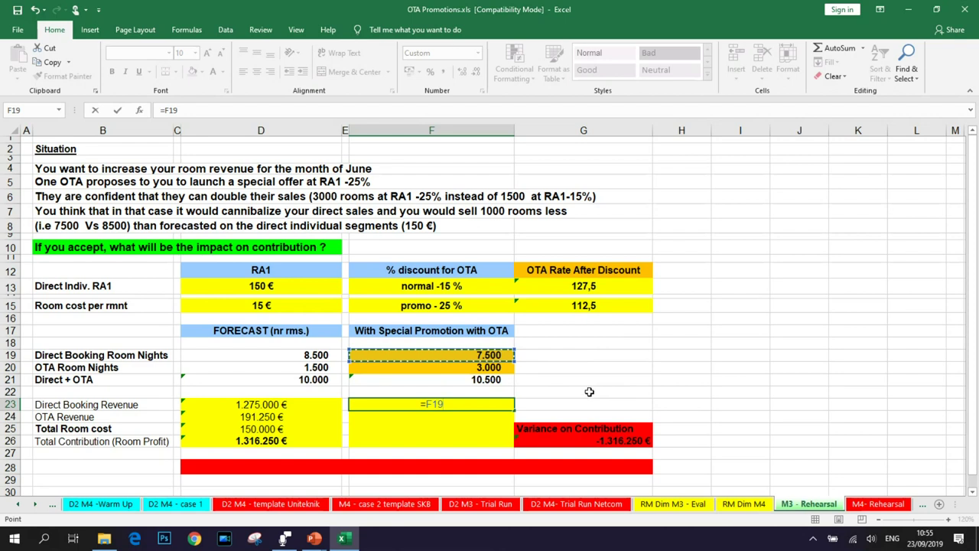
{"action": "type", "text": "*"}
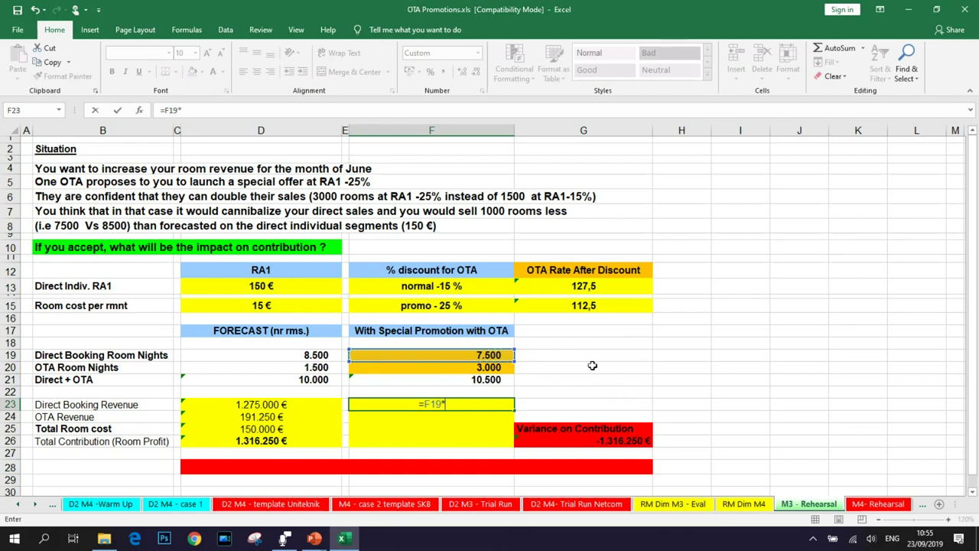
{"action": "left_click", "coordinate": [260, 286]}
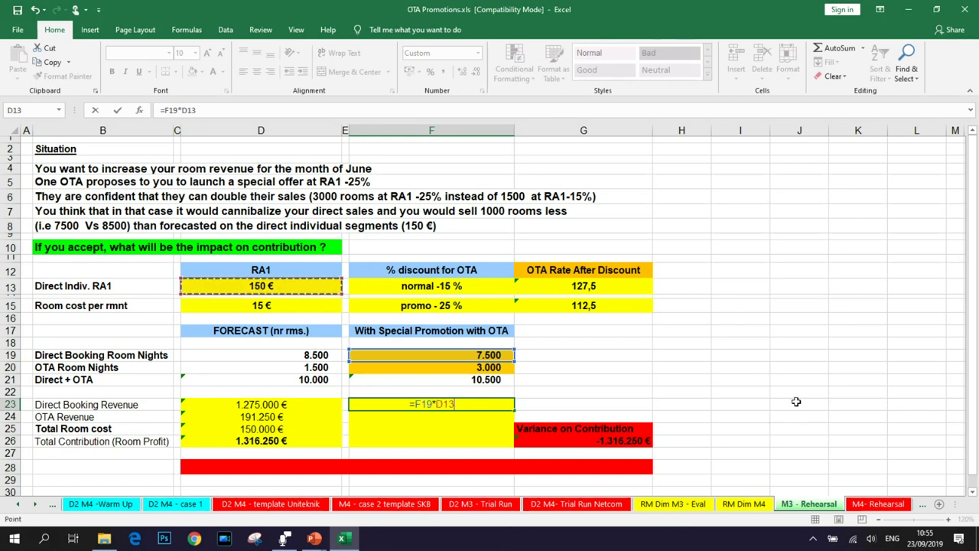
{"action": "key", "text": "Return"}
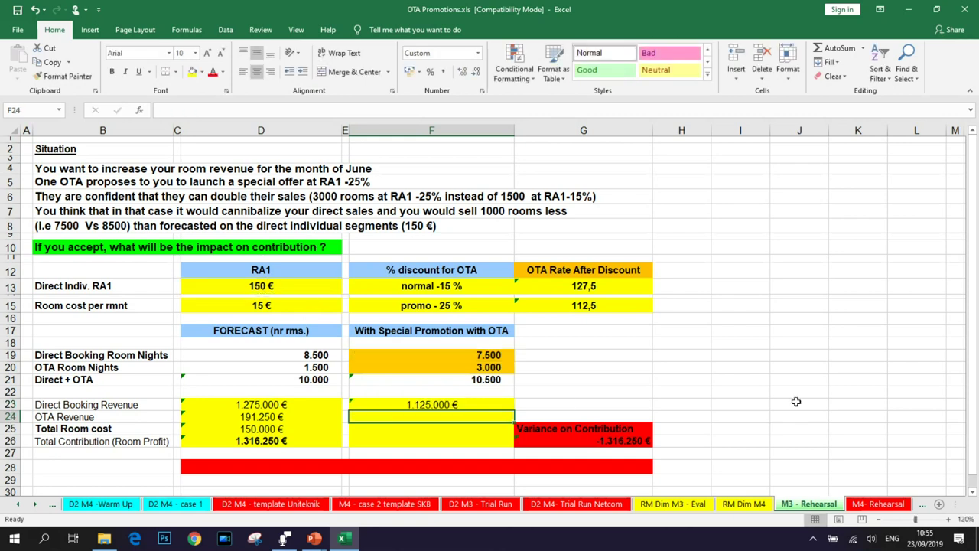
Calculate the promotion's OTA revenue in F24 with =F20*G15 and compare it with the forecast's OTA revenue in D24
{"action": "type", "text": "="}
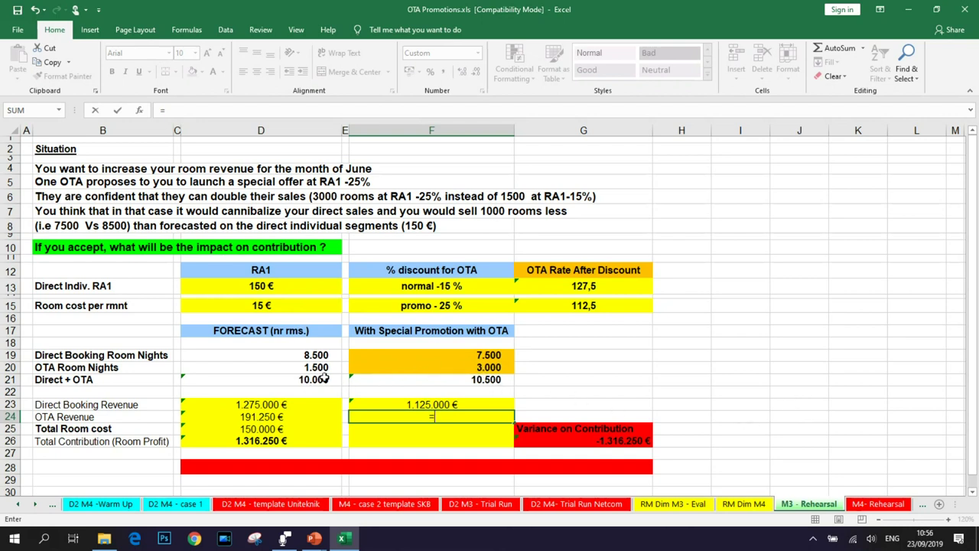
{"action": "left_click", "coordinate": [474, 367]}
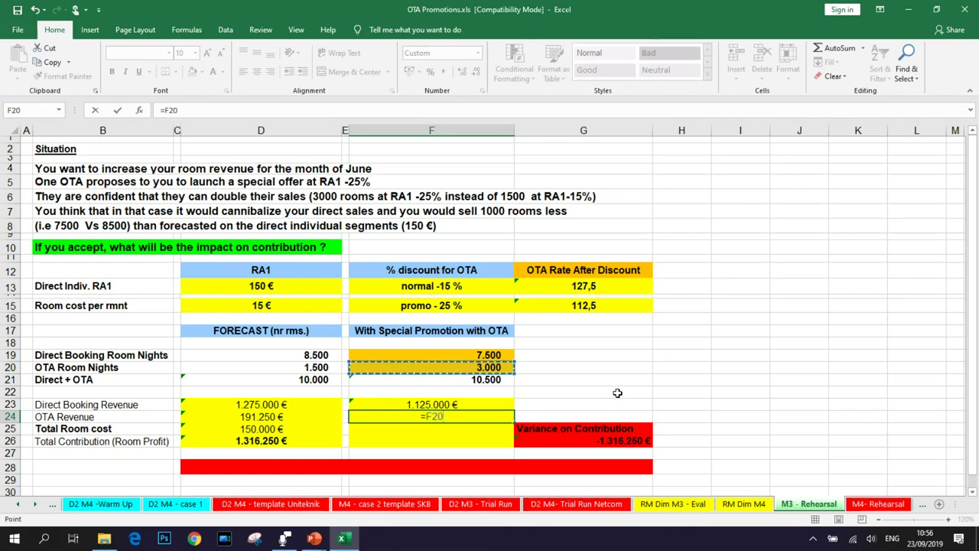
{"action": "type", "text": "*"}
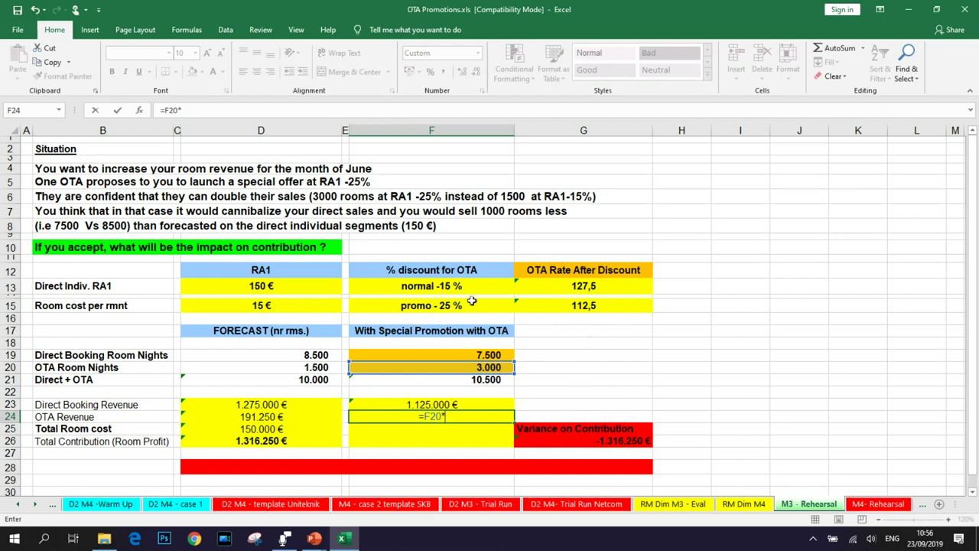
{"action": "left_click", "coordinate": [583, 307]}
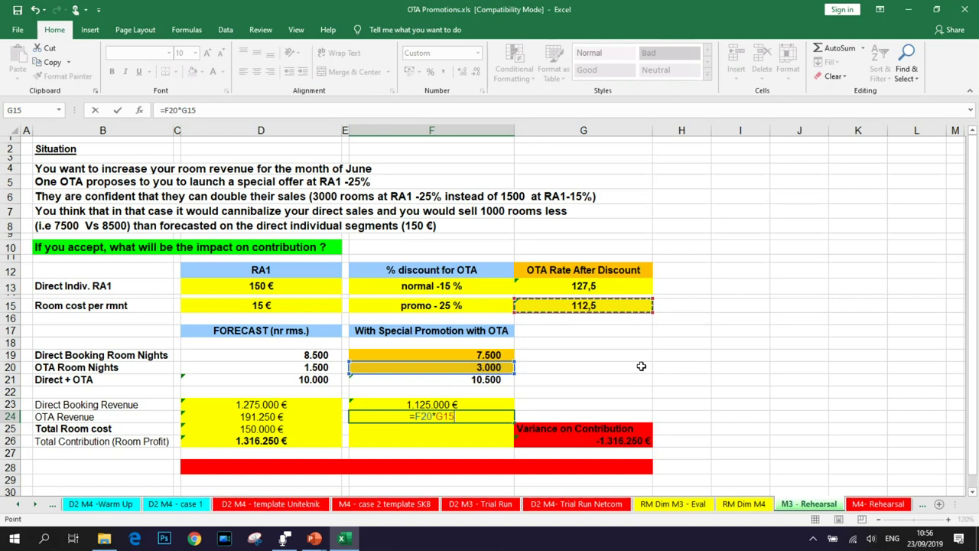
{"action": "key", "text": "Return"}
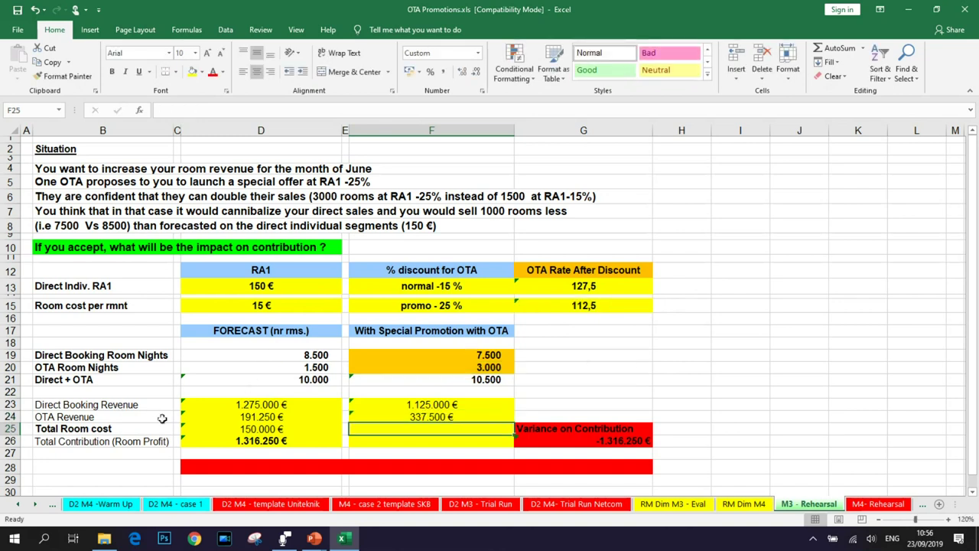
{"action": "left_click", "coordinate": [257, 417]}
{"action": "left_click", "coordinate": [428, 416]}
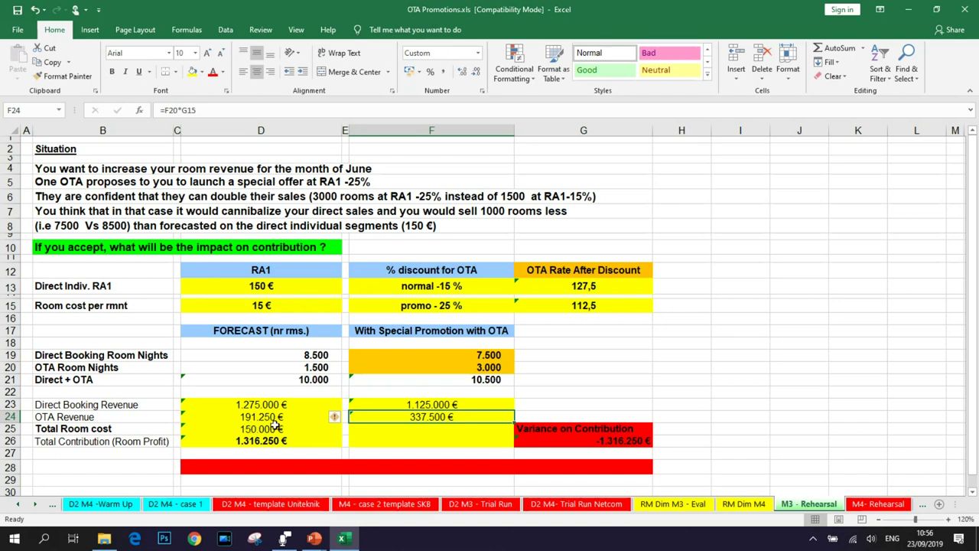
Calculate the promotion's total room cost in F25 with =D15*F21
{"action": "left_click", "coordinate": [430, 430]}
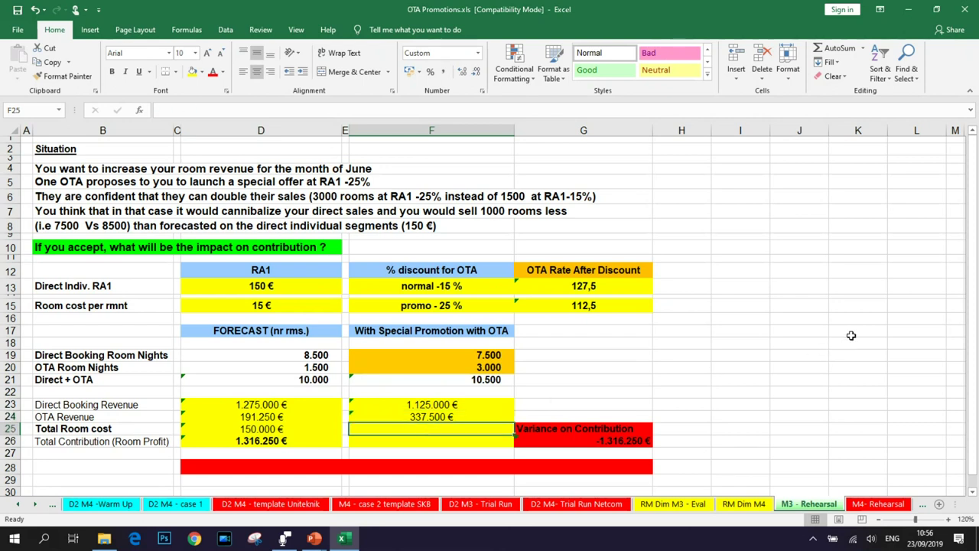
{"action": "type", "text": "="}
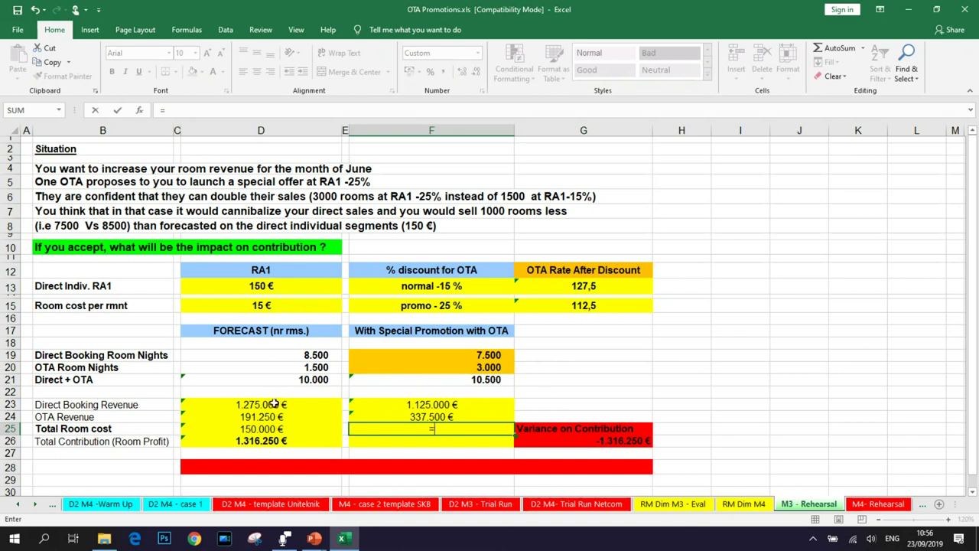
{"action": "left_click", "coordinate": [271, 306]}
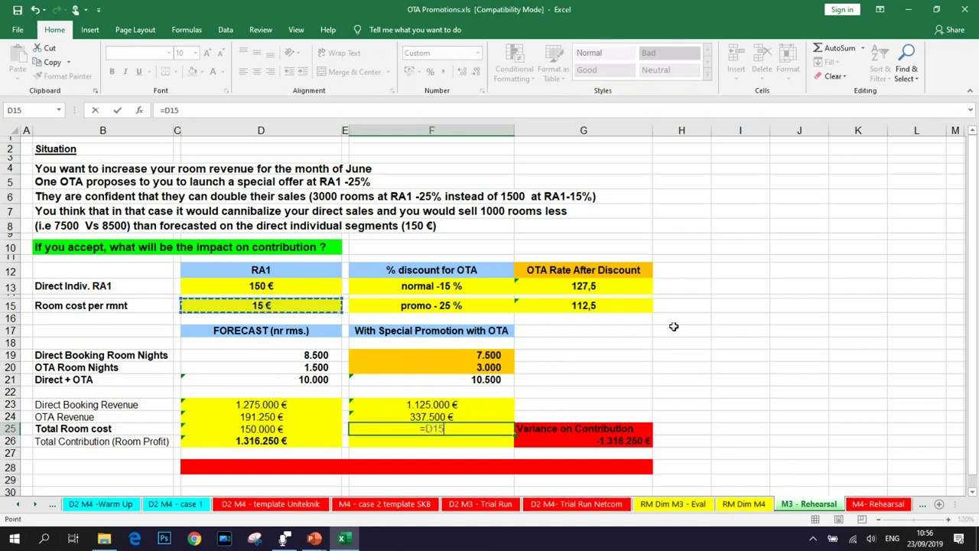
{"action": "type", "text": "*"}
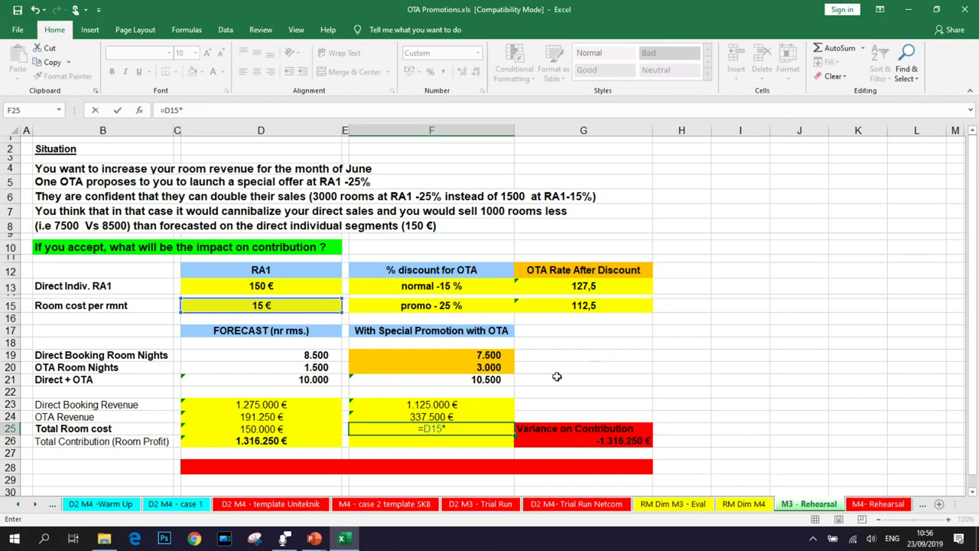
{"action": "left_click", "coordinate": [497, 380]}
{"action": "key", "text": "Return"}
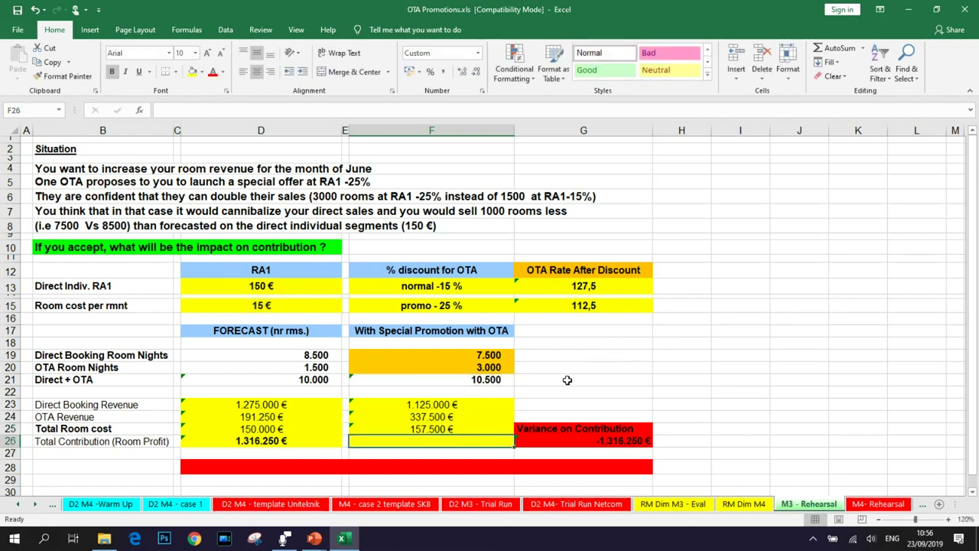
Calculate the promotion's total contribution in F26 with =F23+F24-F25 and compare it with the forecast's in D26 and the variance in G26
{"action": "type", "text": "="}
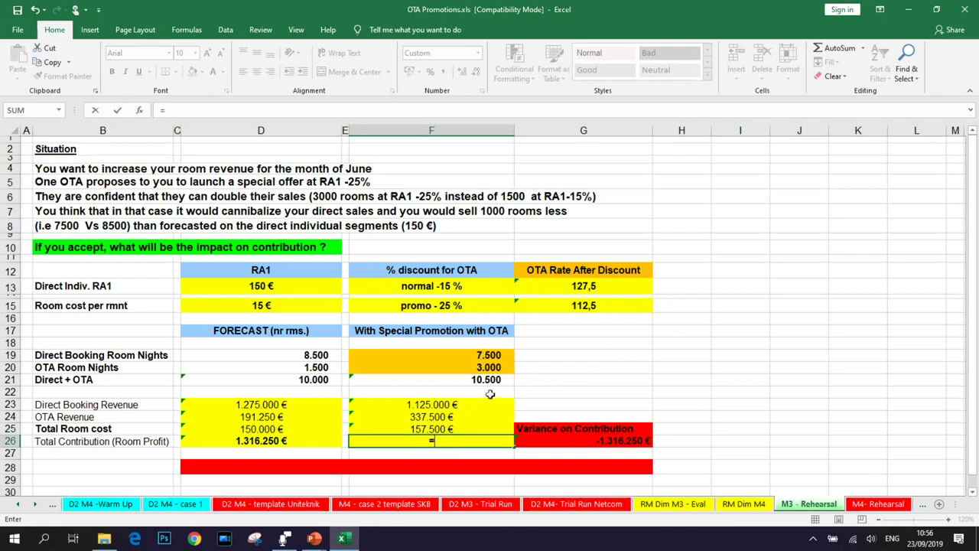
{"action": "left_click", "coordinate": [426, 408]}
{"action": "type", "text": "+"}
{"action": "left_click", "coordinate": [436, 417]}
{"action": "type", "text": "-"}
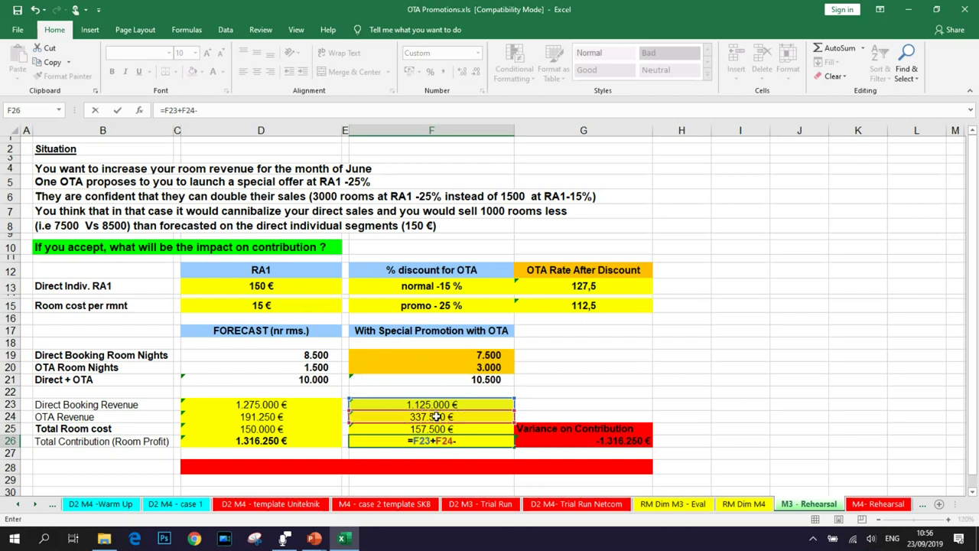
{"action": "left_click", "coordinate": [409, 429]}
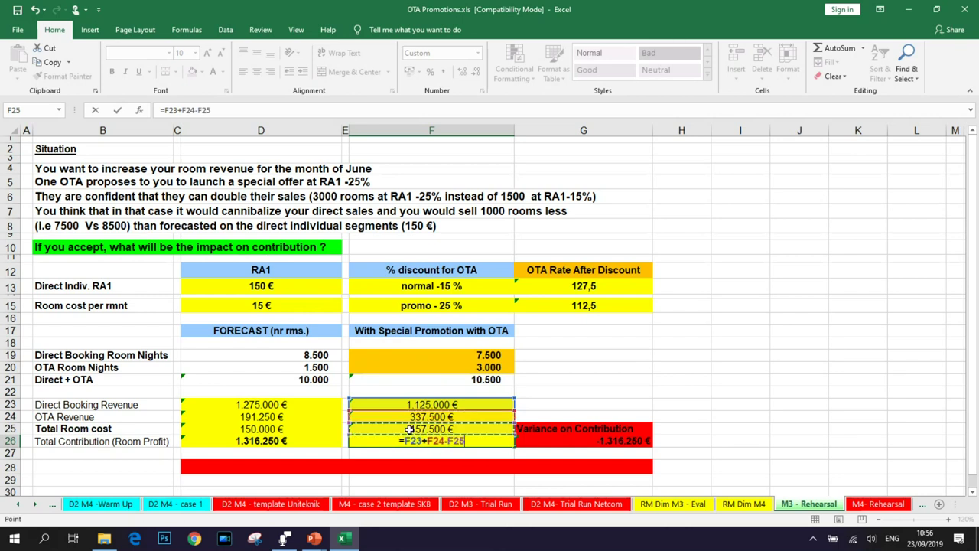
{"action": "key", "text": "ctrl+Return"}
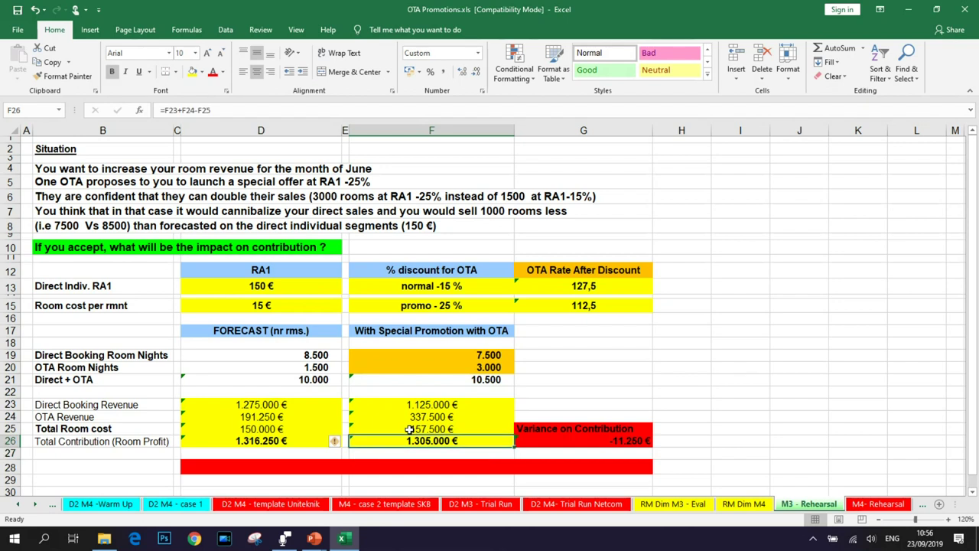
{"action": "key", "text": "Left"}
{"action": "key", "text": "Left"}
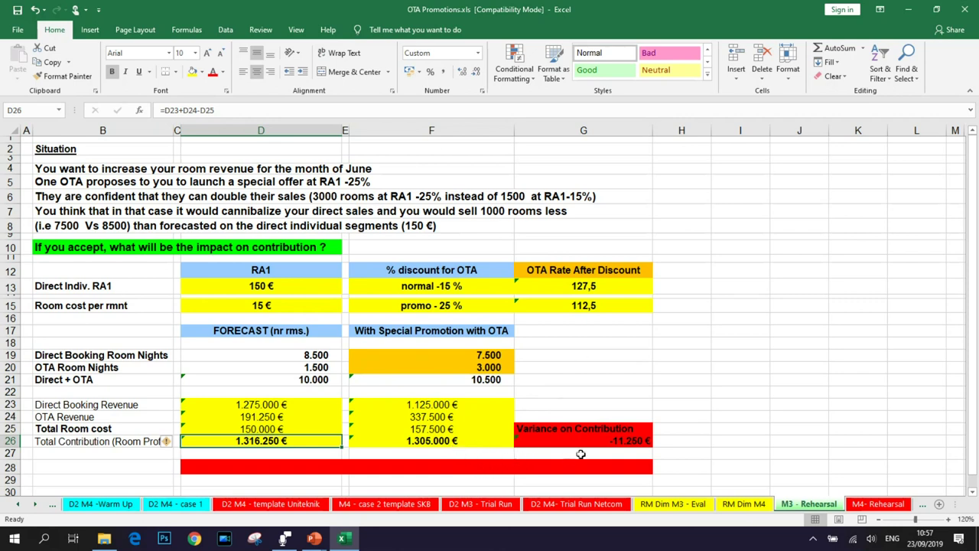
{"action": "left_click", "coordinate": [616, 443]}
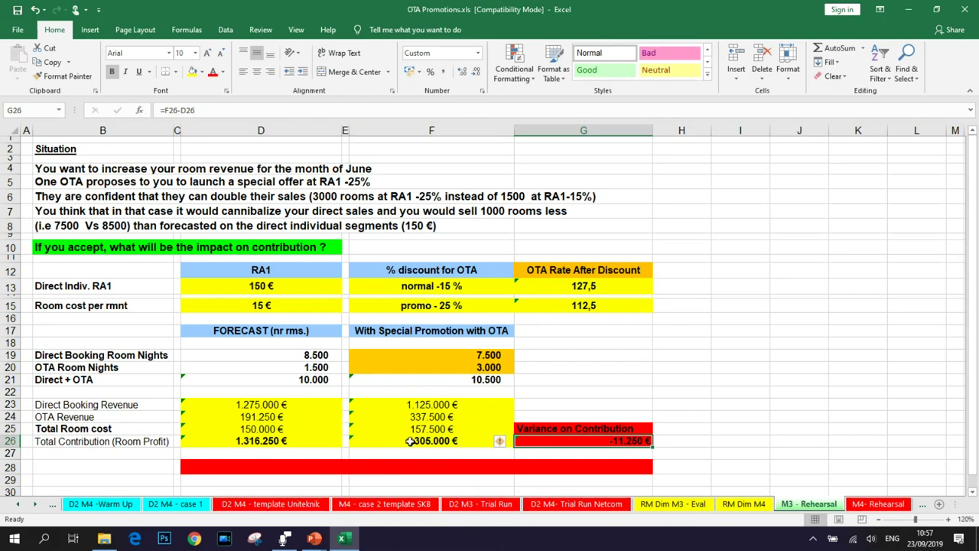
{"action": "left_click", "coordinate": [250, 440]}
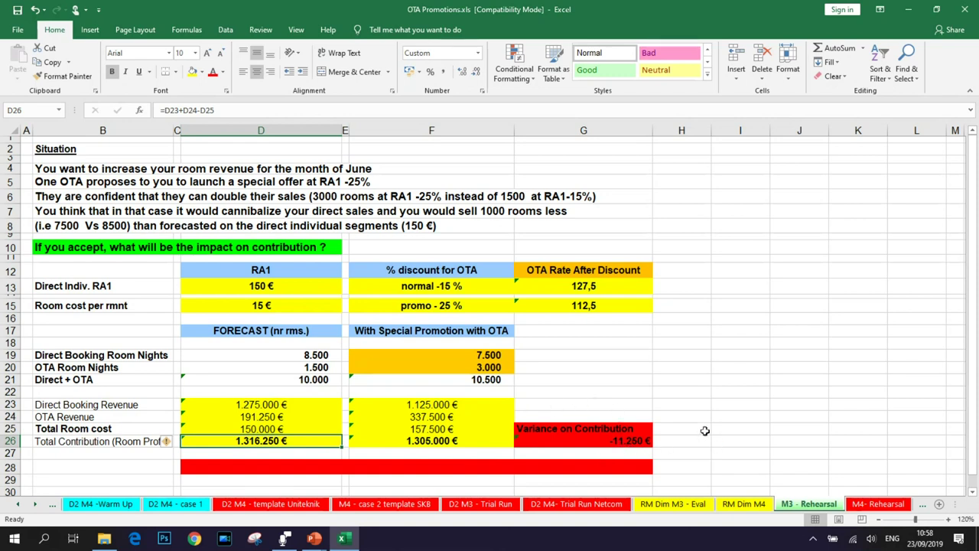
Close the OTA Promotions workbook without saving the changes
{"action": "left_click", "coordinate": [968, 8]}
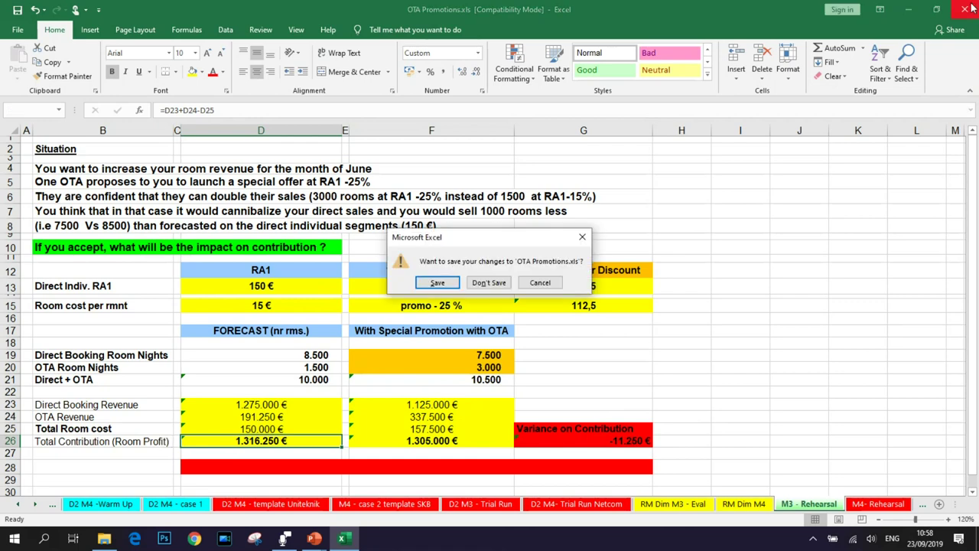
{"action": "left_click", "coordinate": [496, 285]}
{"action": "left_click", "coordinate": [496, 285]}
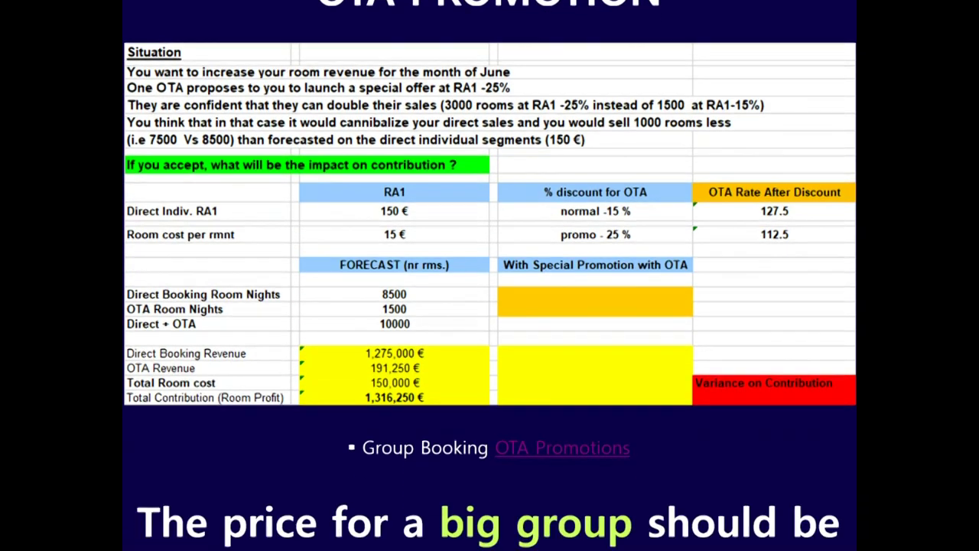
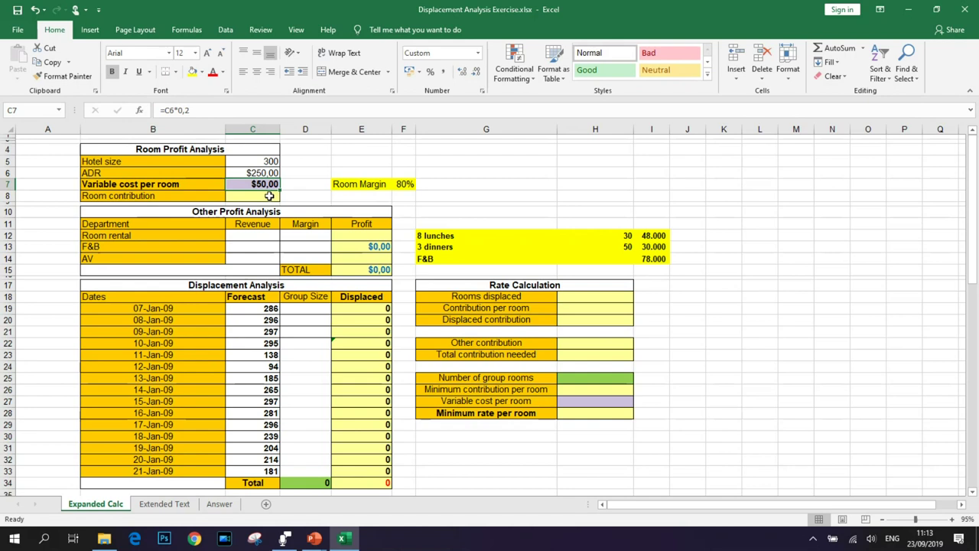
Calculate the room contribution in C8 as ADR minus variable cost per room with =C6-C7, and check it against both inputs
{"action": "left_click", "coordinate": [269, 196]}
{"action": "type", "text": "="}
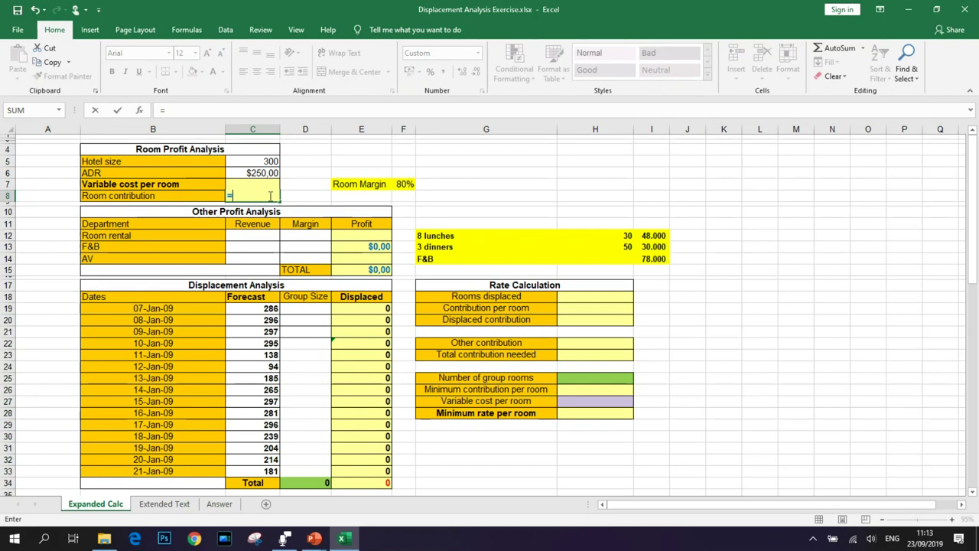
{"action": "left_click", "coordinate": [257, 173]}
{"action": "type", "text": "-"}
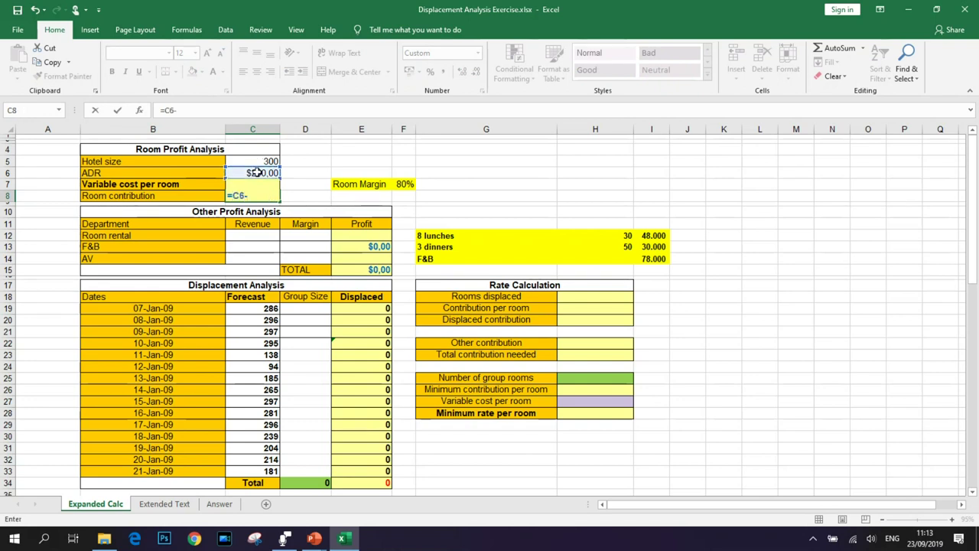
{"action": "type", "text": "C7"}
{"action": "key", "text": "Return"}
{"action": "key", "text": "Up"}
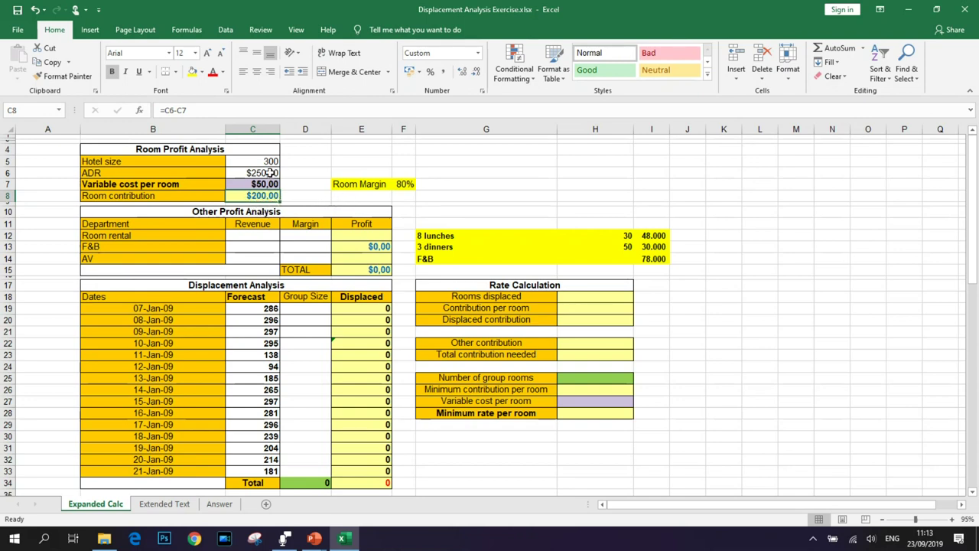
{"action": "left_click", "coordinate": [270, 173]}
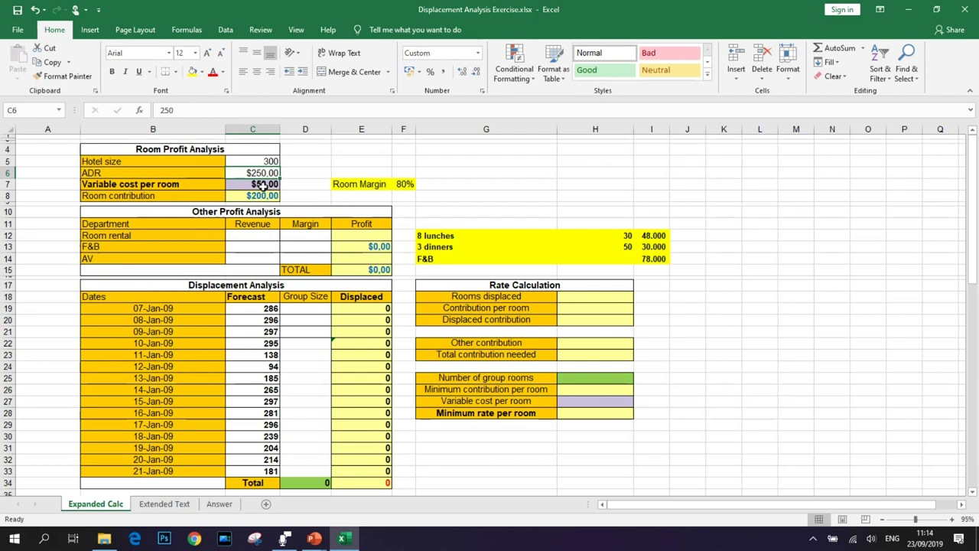
{"action": "left_click", "coordinate": [268, 185]}
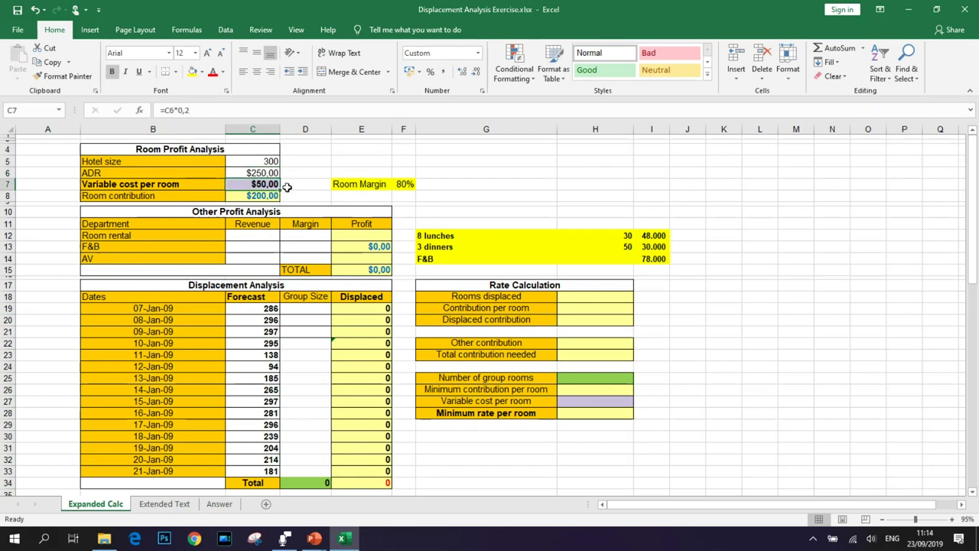
{"action": "left_click", "coordinate": [257, 196]}
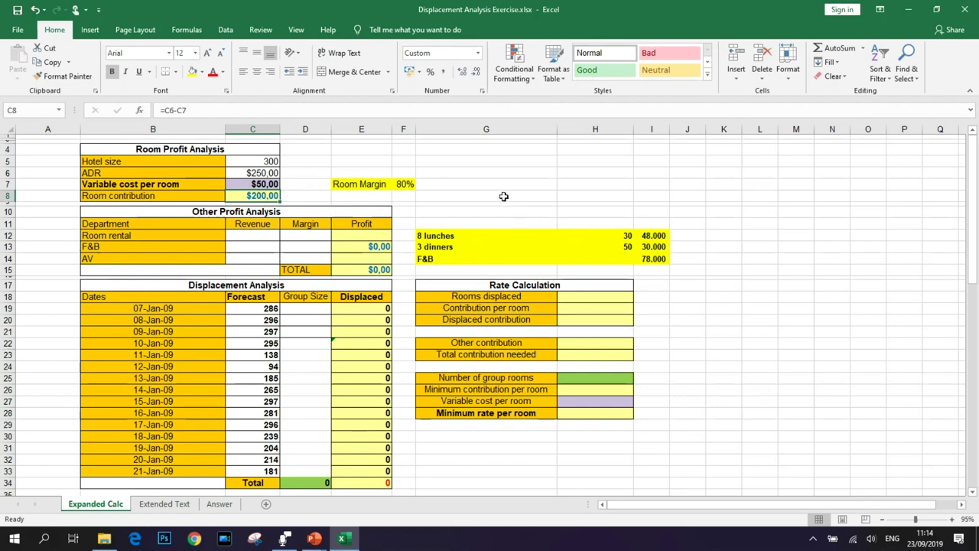
Set the room rental revenue in C12 of the Other Profit Analysis to 0
{"action": "key", "text": "Down"}
{"action": "key", "text": "Down"}
{"action": "key", "text": "Down"}
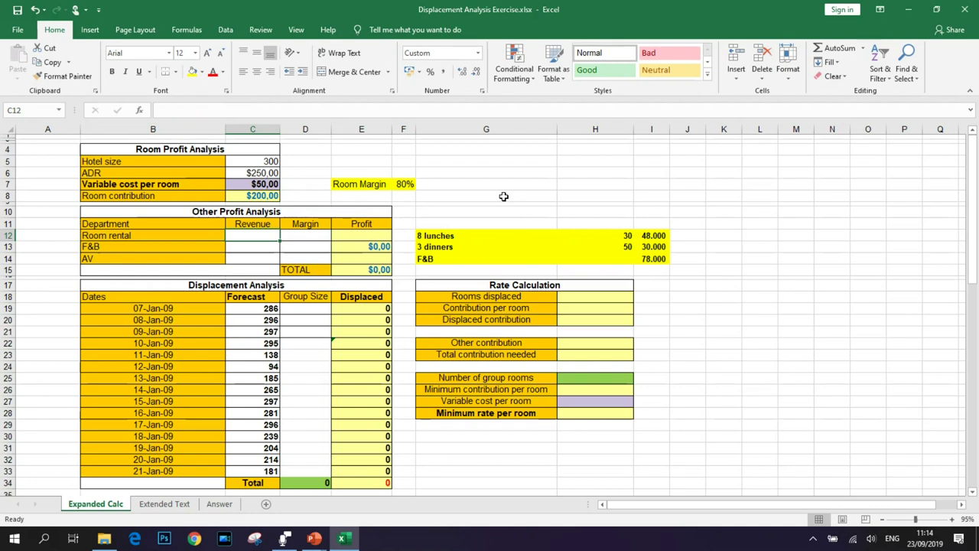
{"action": "left_click", "coordinate": [107, 233]}
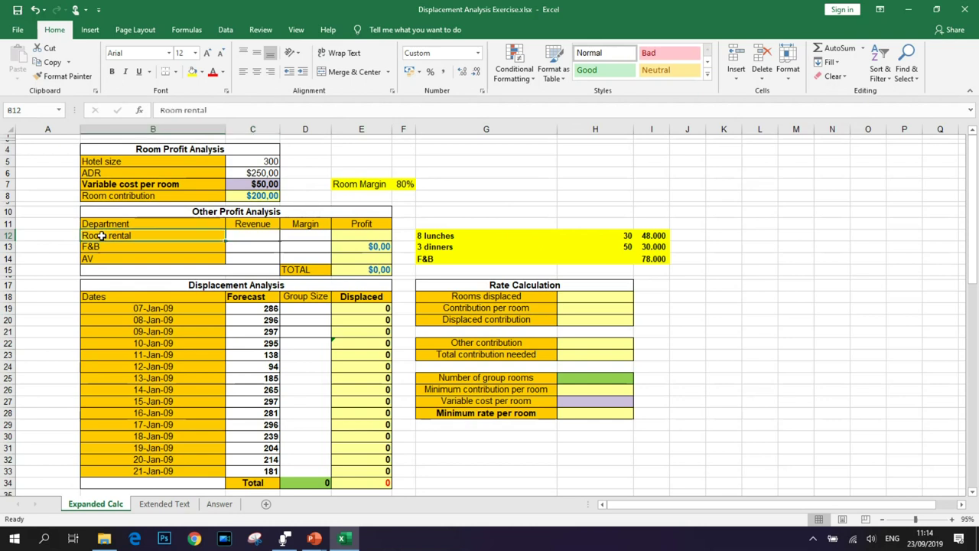
{"action": "key", "text": "Right"}
{"action": "type", "text": "0"}
{"action": "key", "text": "Return"}
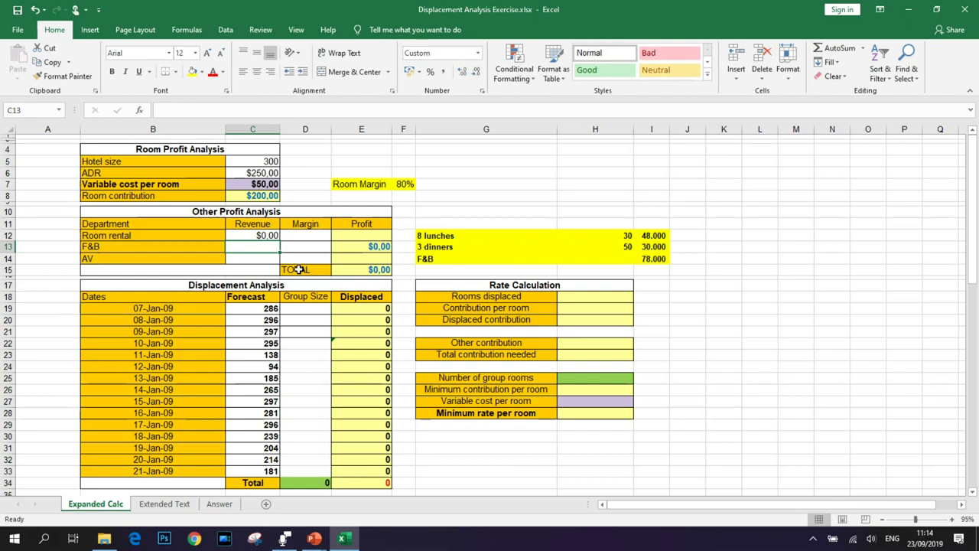
Examine the unit prices for the 8 lunches and 3 dinners in H12 and H13
{"action": "key", "text": "Right"}
{"action": "key", "text": "Right"}
{"action": "key", "text": "Right"}
{"action": "key", "text": "Up"}
{"action": "key", "text": "Right"}
{"action": "key", "text": "Right"}
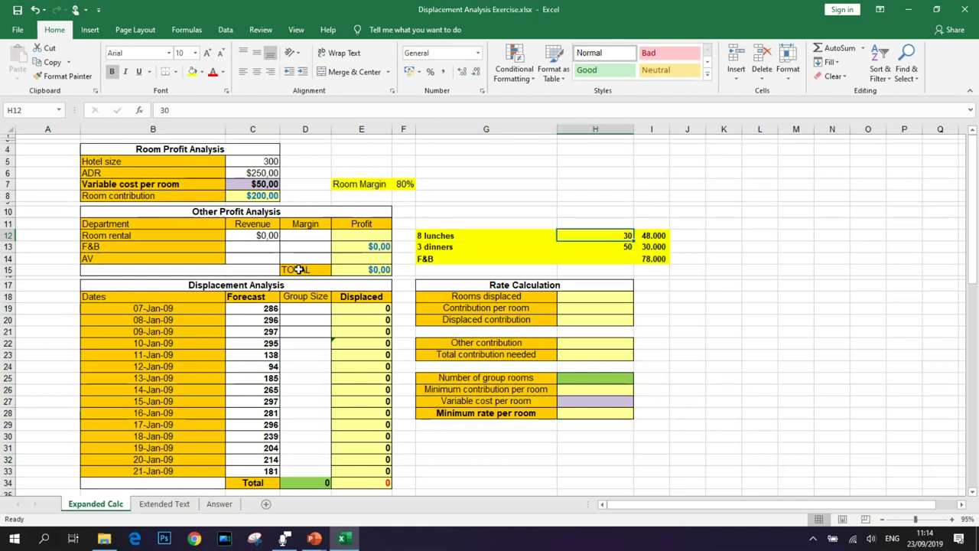
{"action": "key", "text": "Down"}
{"action": "key", "text": "Left"}
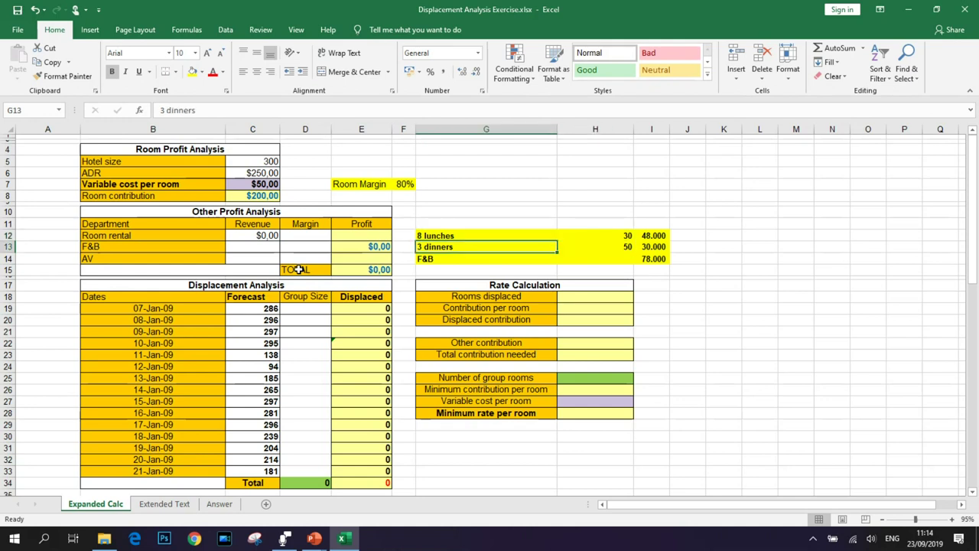
{"action": "key", "text": "Right"}
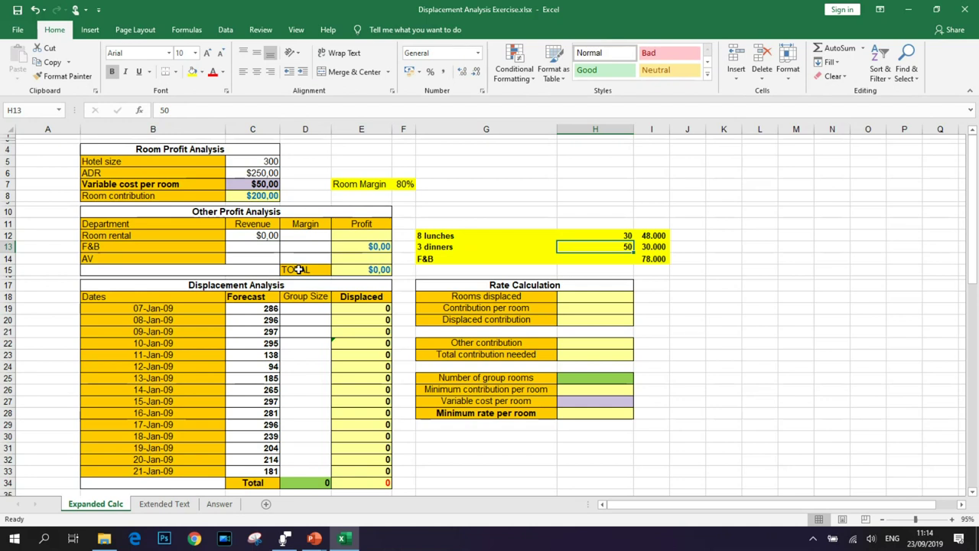
Recalculate the lunch revenue in I12 from its unit price with =8*H12*200
{"action": "key", "text": "Right"}
{"action": "key", "text": "Up"}
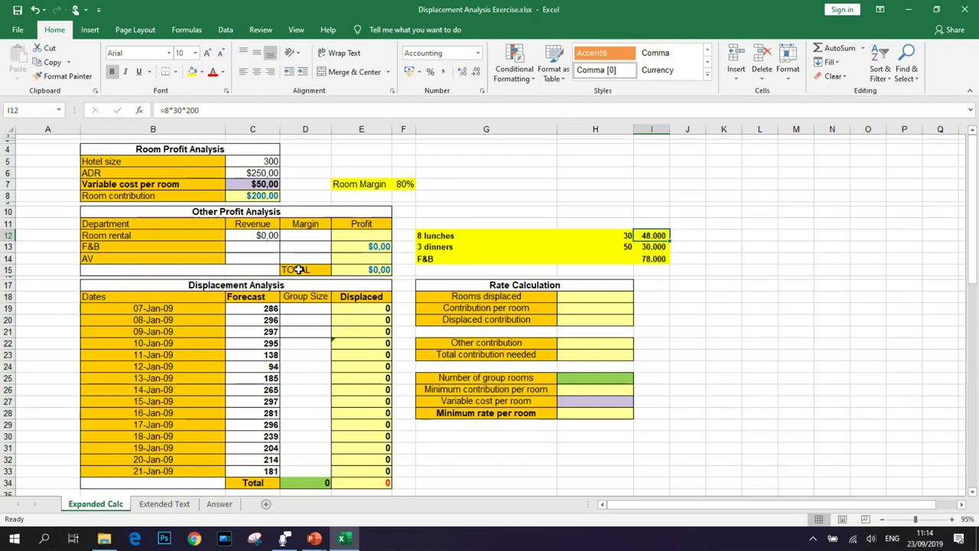
{"action": "type", "text": "="}
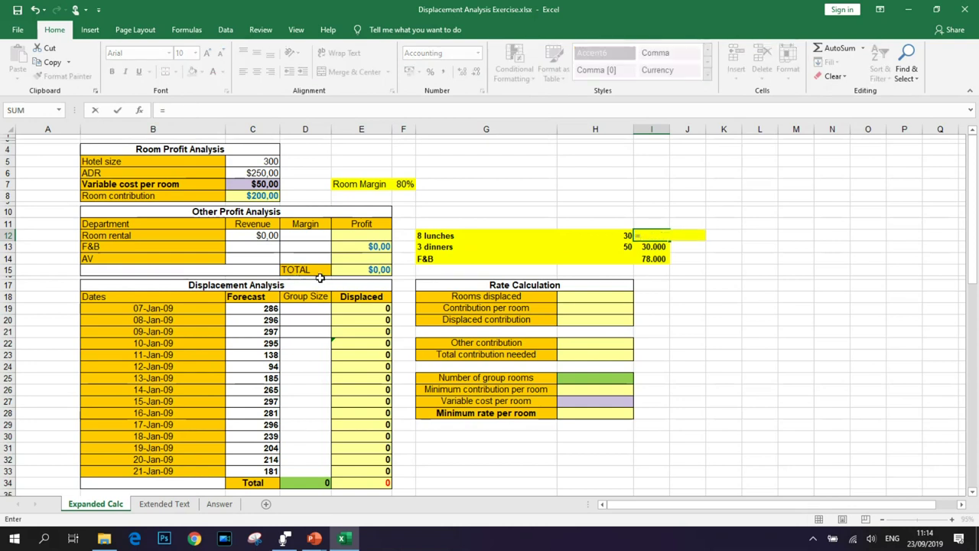
{"action": "type", "text": "8*"}
{"action": "left_click", "coordinate": [617, 235]}
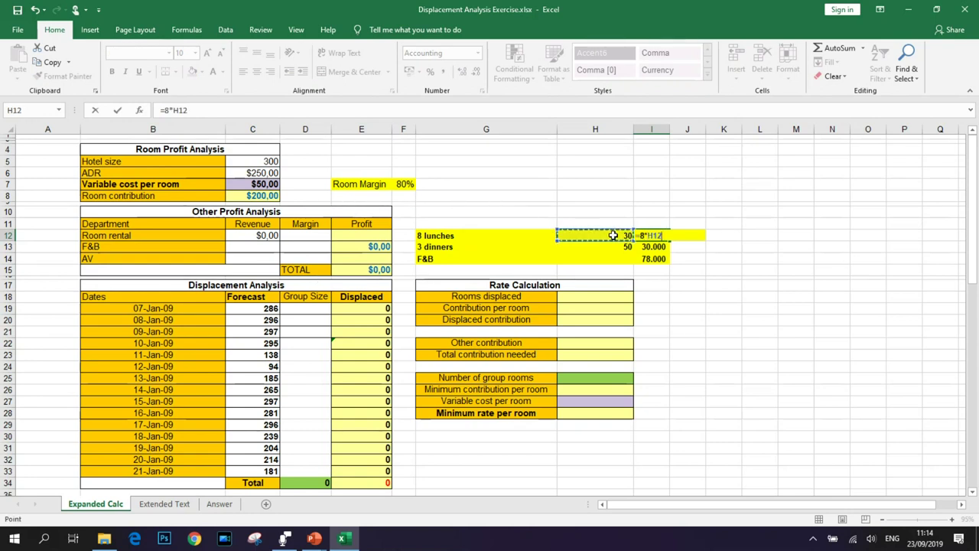
{"action": "type", "text": "*"}
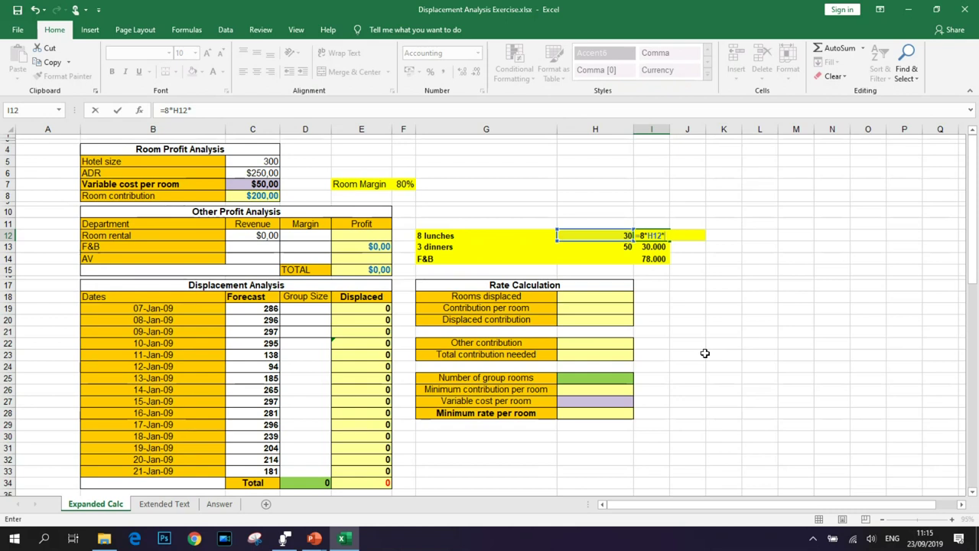
{"action": "type", "text": "20"}
{"action": "key", "text": "Return"}
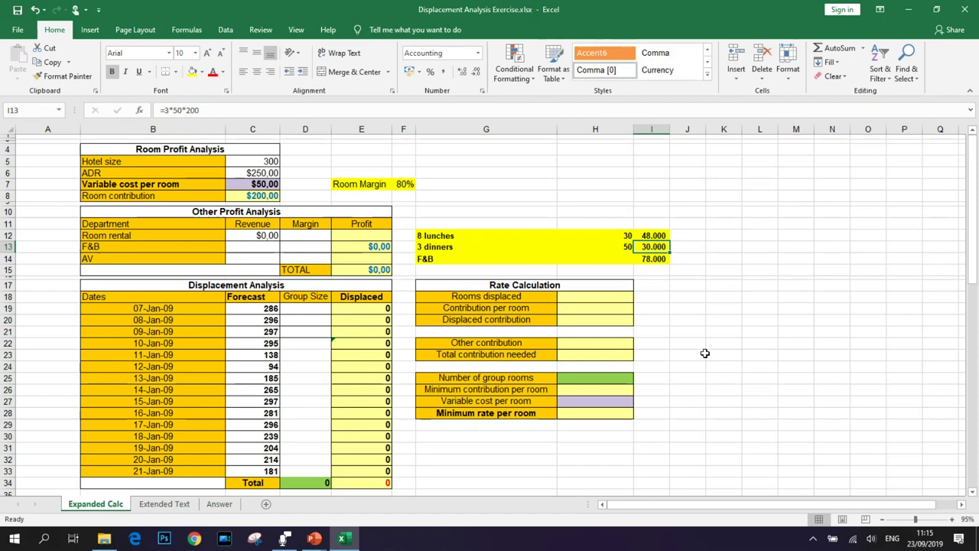
Recalculate the dinner revenue in I13 from its unit price with =3*H13*200
{"action": "type", "text": "=3"}
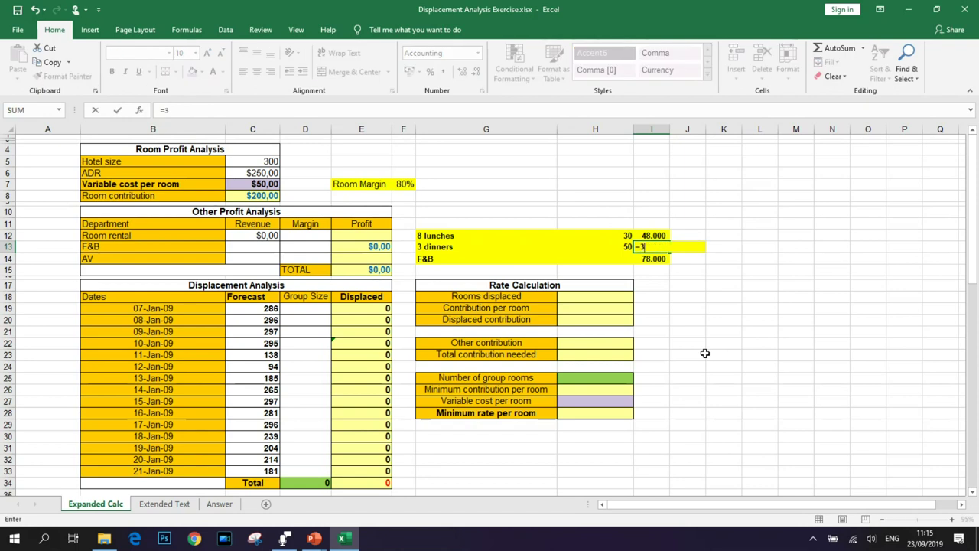
{"action": "type", "text": "*"}
{"action": "left_click", "coordinate": [616, 246]}
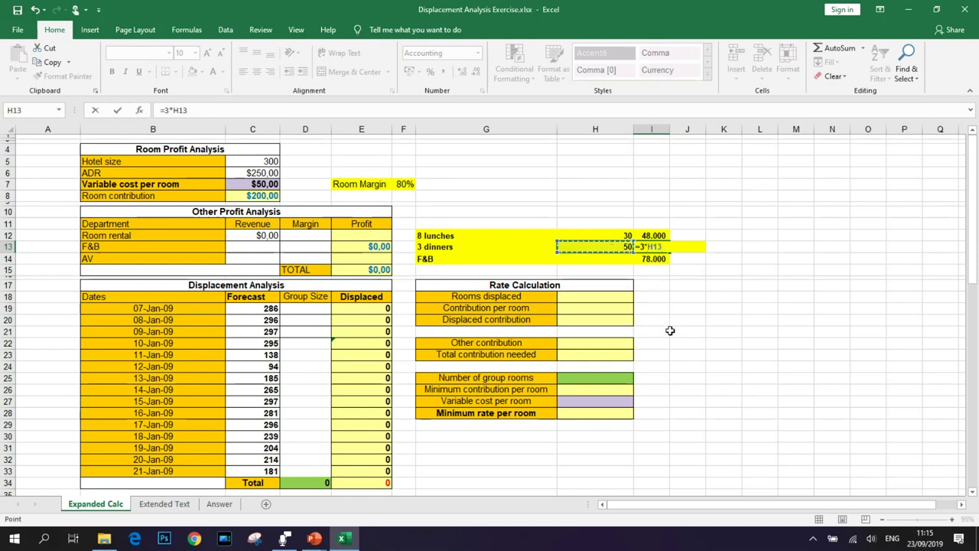
{"action": "type", "text": "*"}
{"action": "key", "text": "ctrl+Return"}
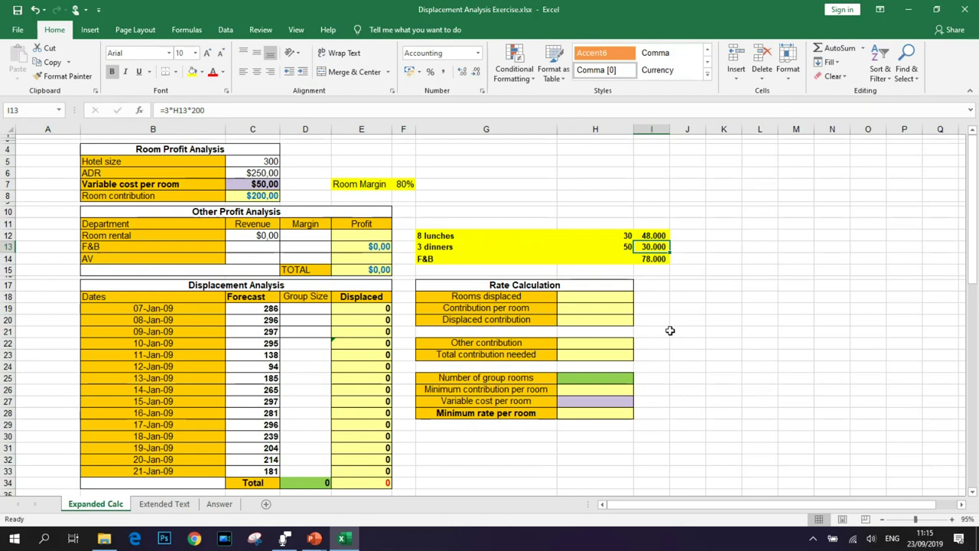
Link the F&B revenue in C13 of the Other Profit Analysis to the combined meal revenue with =I14
{"action": "key", "text": "Down"}
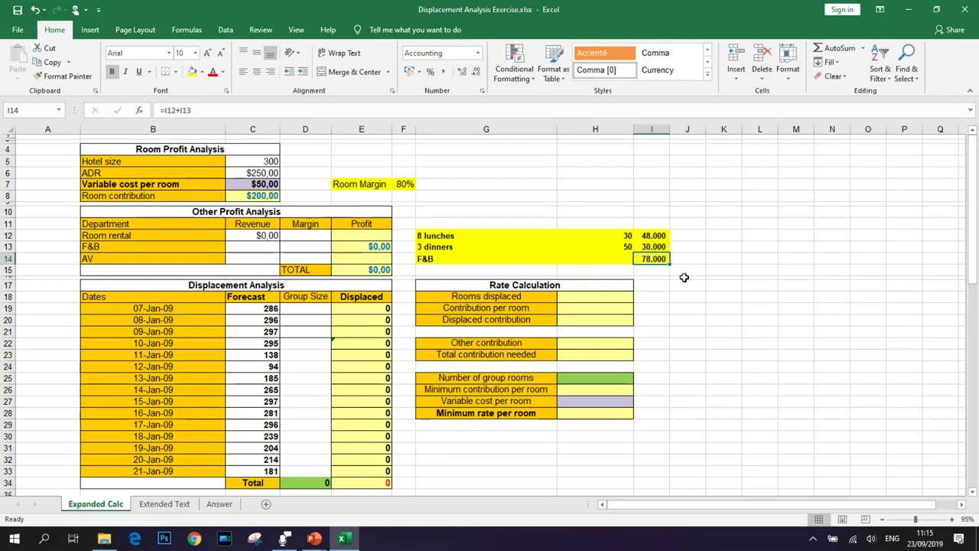
{"action": "left_click", "coordinate": [255, 245]}
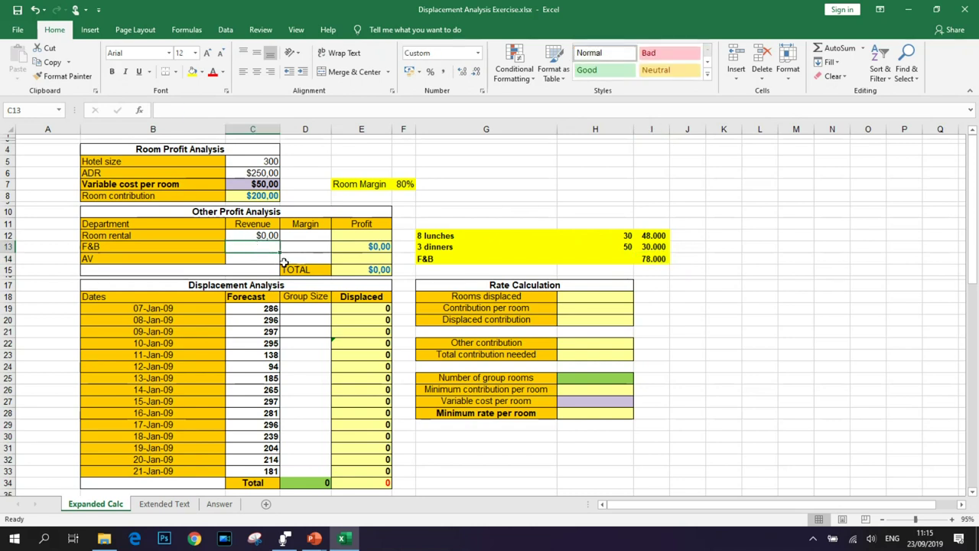
{"action": "type", "text": "="}
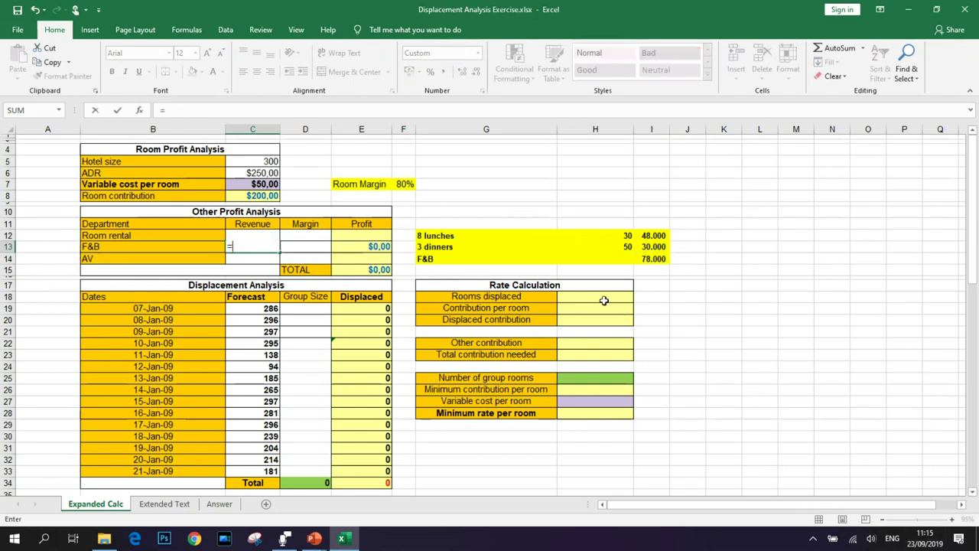
{"action": "left_click", "coordinate": [641, 258]}
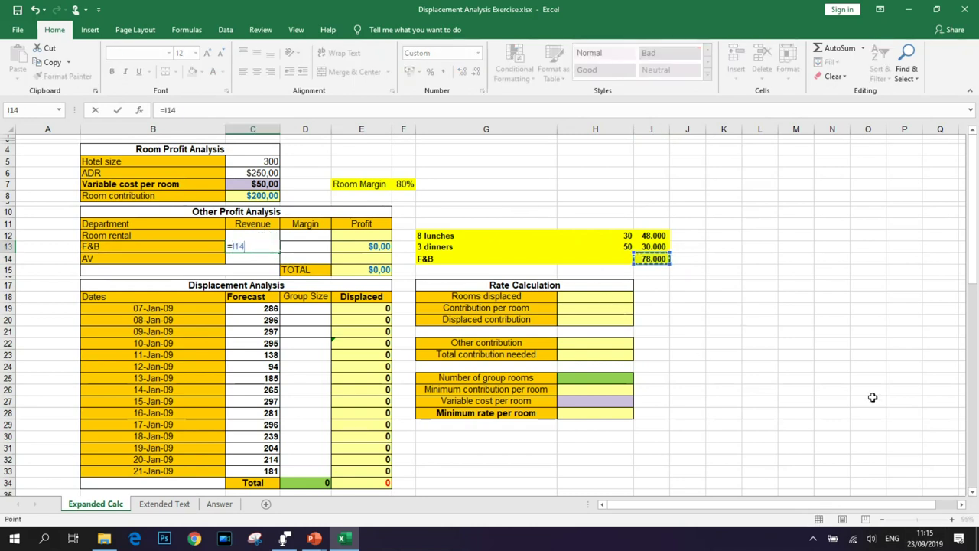
{"action": "key", "text": "Return"}
Set the F&B margin in D13 to 30% and check the profit formula beside it
{"action": "key", "text": "Up"}
{"action": "key", "text": "Right"}
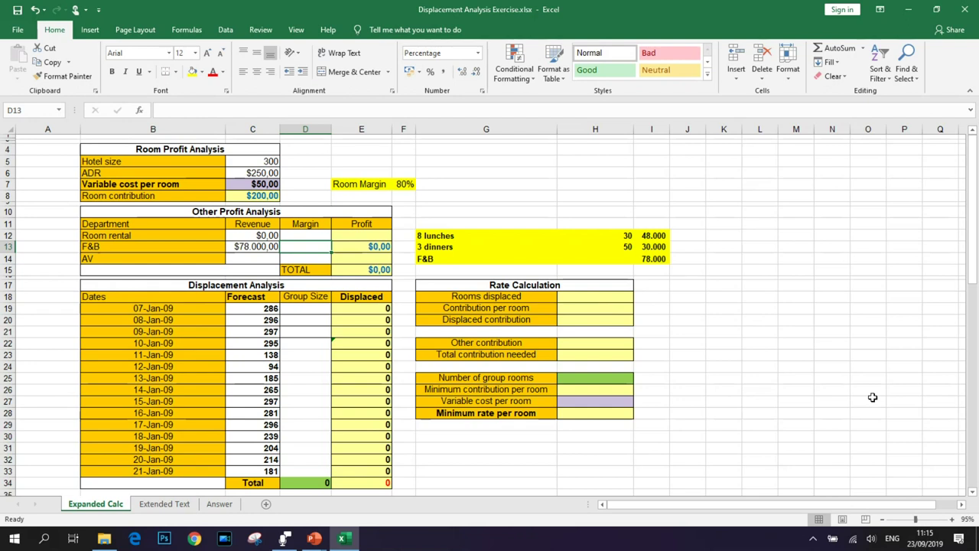
{"action": "type", "text": "30"}
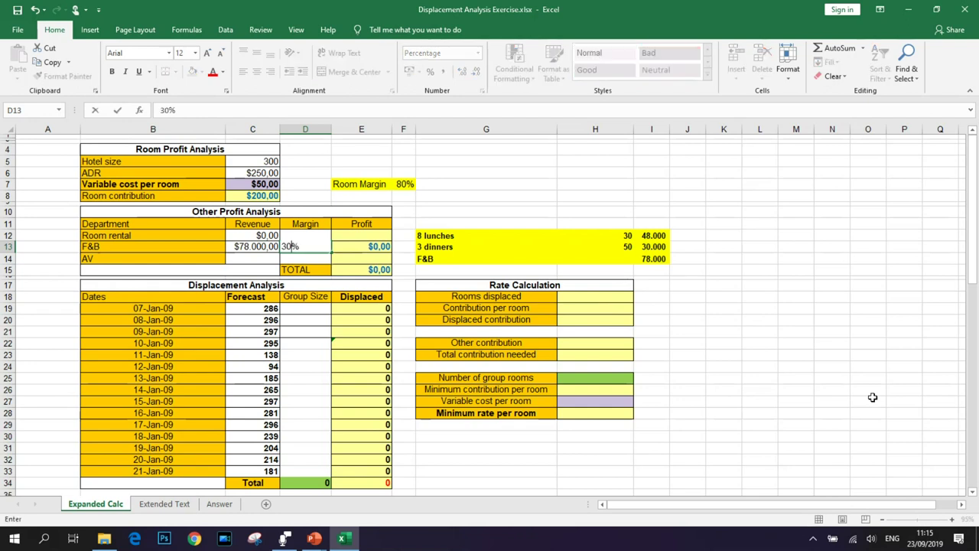
{"action": "key", "text": "Return"}
{"action": "key", "text": "Up"}
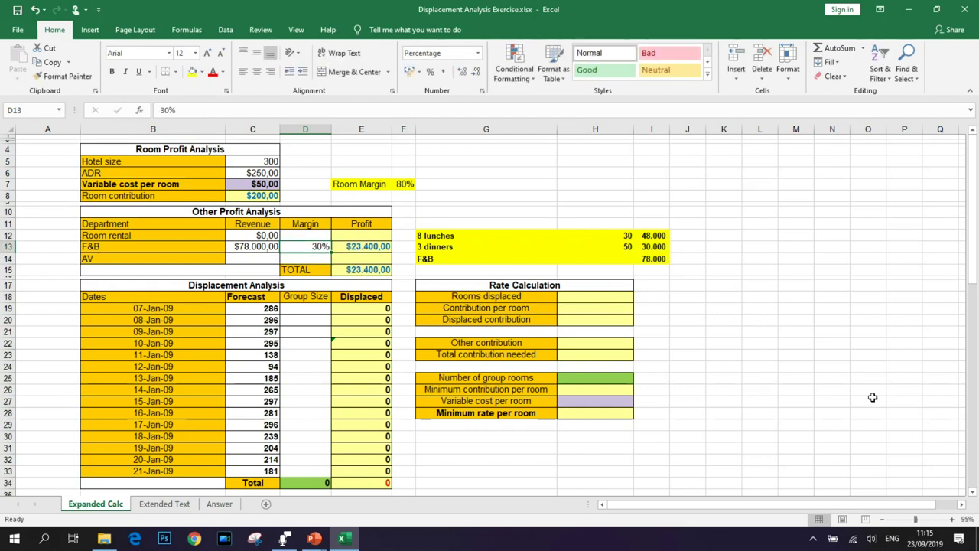
{"action": "key", "text": "Right"}
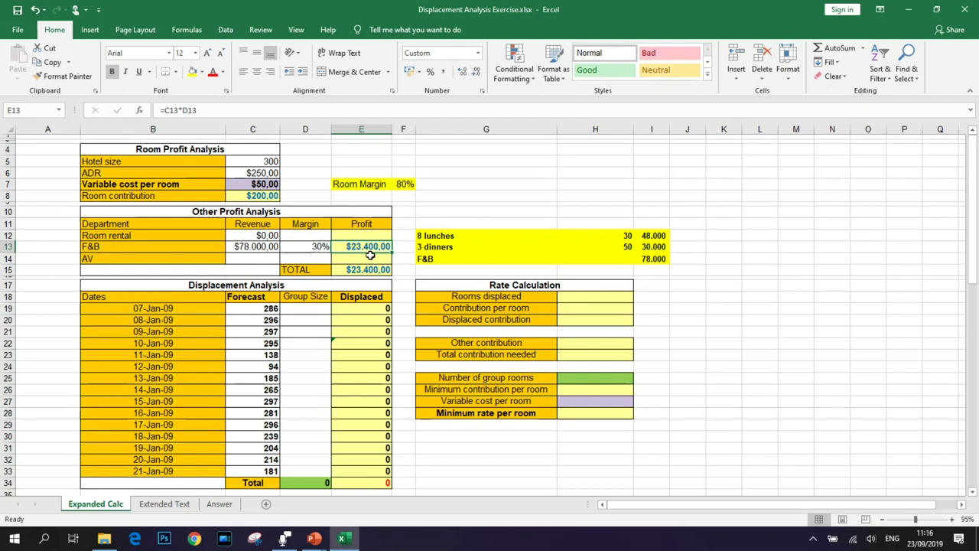
Set the AV revenue in C14 to 0 and check the total profit formula in E15
{"action": "left_click", "coordinate": [267, 258]}
{"action": "type", "text": "0"}
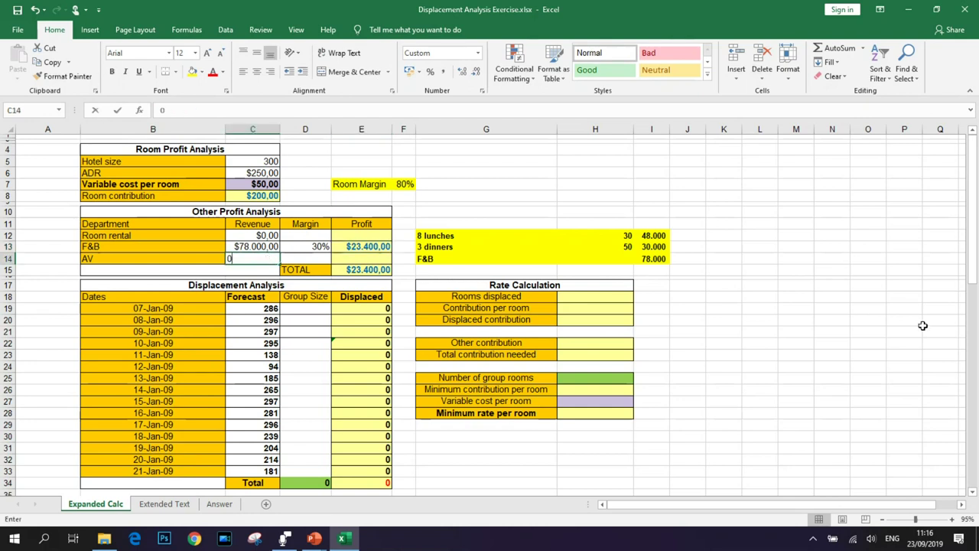
{"action": "key", "text": "Return"}
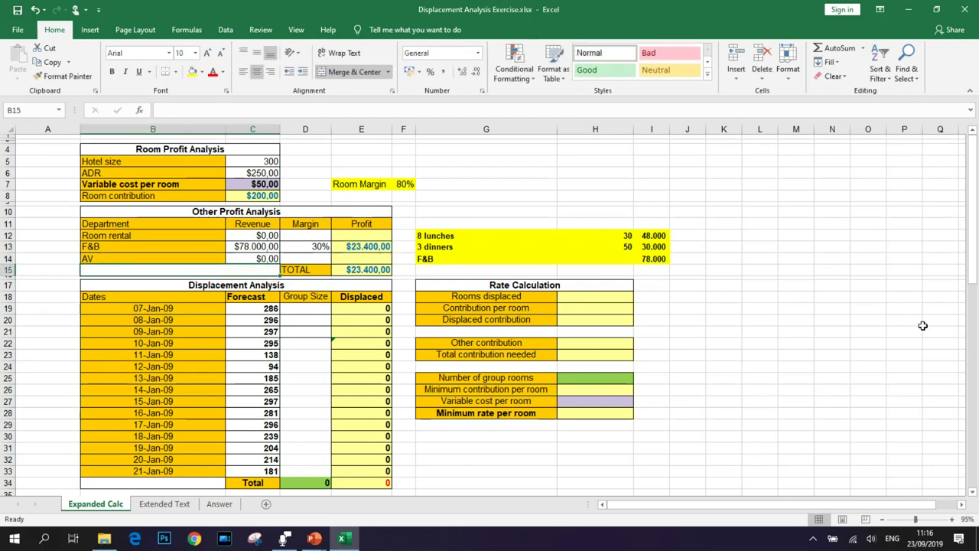
{"action": "key", "text": "Right"}
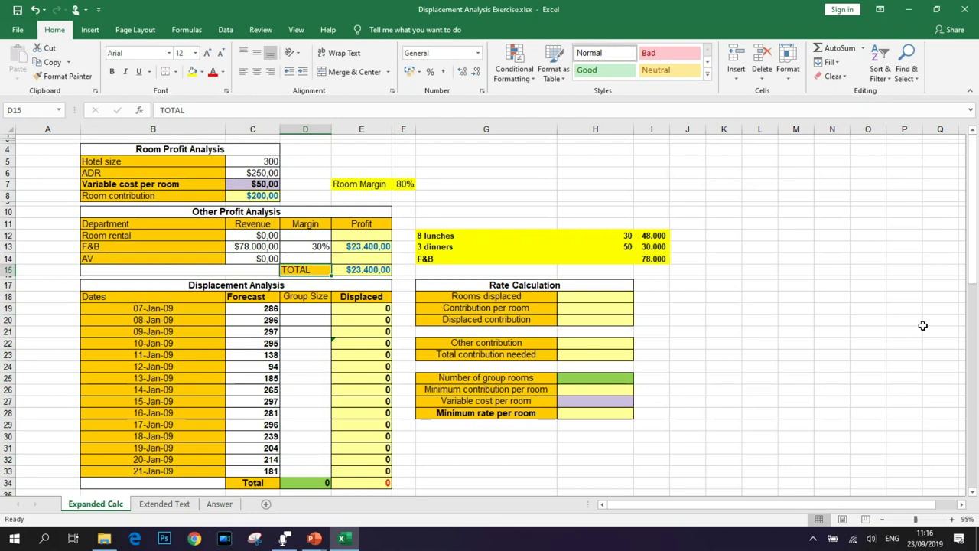
{"action": "key", "text": "Right"}
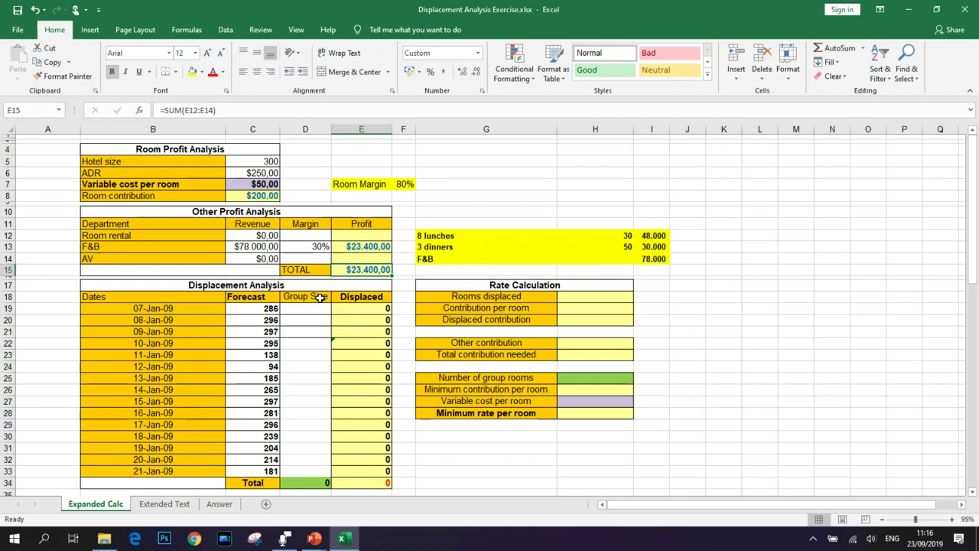
Consult the exercise slide and enter a group size of 5 for both 07-Jan-09 and 08-Jan-09 in D19 and D20
{"action": "left_click", "coordinate": [157, 308]}
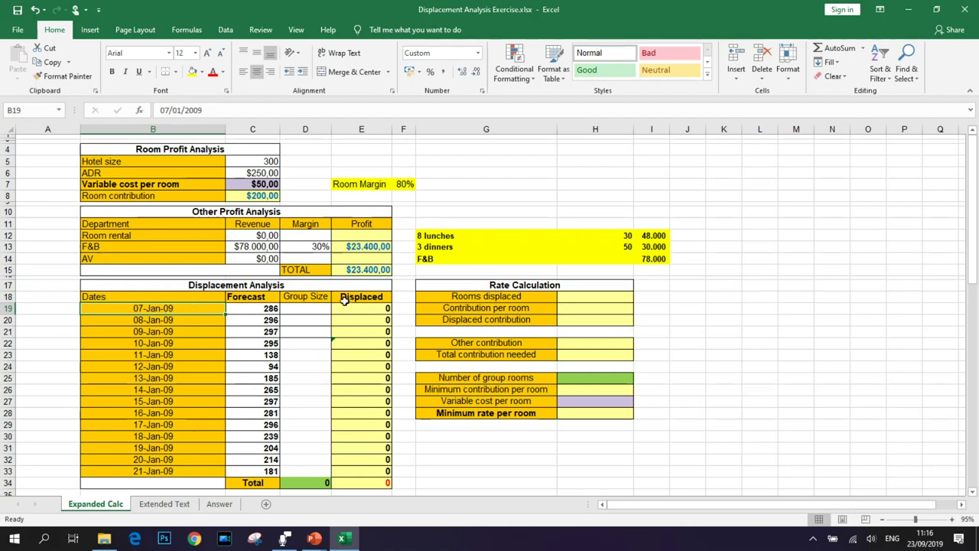
{"action": "key", "text": "alt+Tab"}
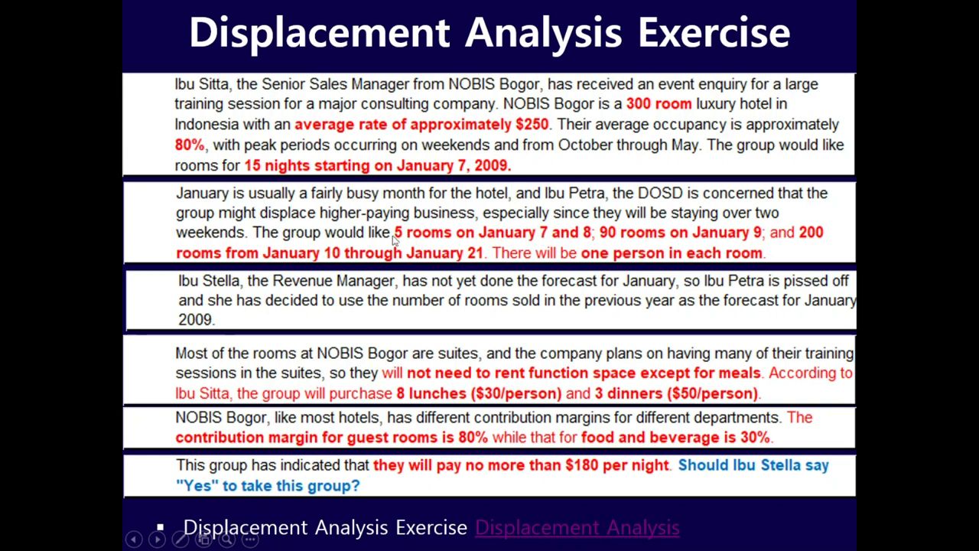
{"action": "key", "text": "alt+Tab"}
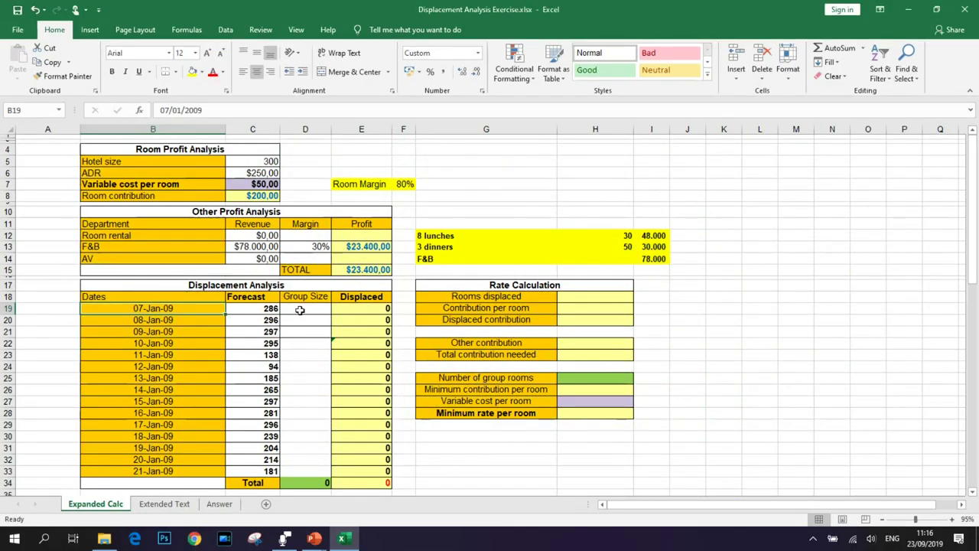
{"action": "left_click", "coordinate": [317, 308]}
{"action": "type", "text": "5"}
{"action": "key", "text": "Return"}
{"action": "type", "text": "5"}
{"action": "key", "text": "Return"}
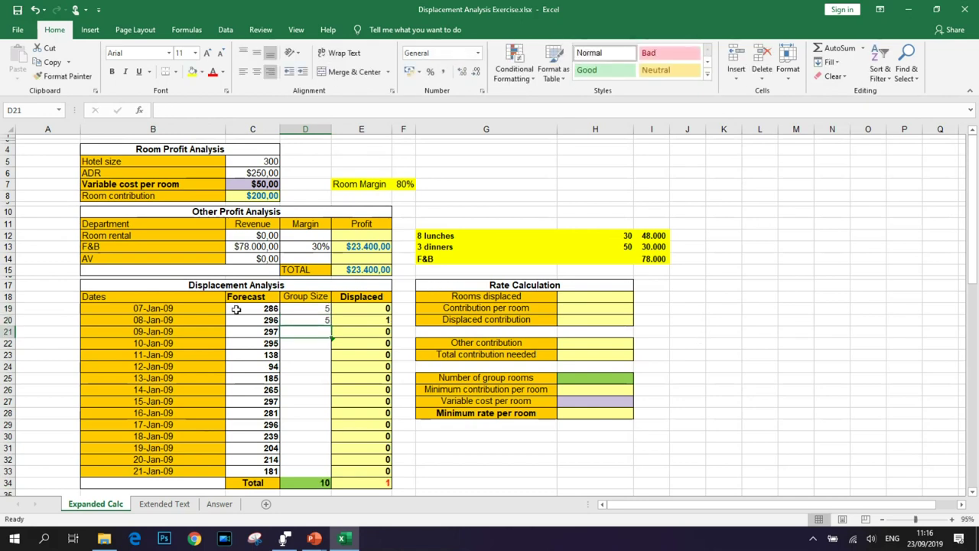
Review the room forecast, consult the exercise slide, and enter a group size of 90 for 09-Jan-09 in D21
{"action": "left_click_drag", "start_coordinate": [236, 308], "coordinate": [256, 472]}
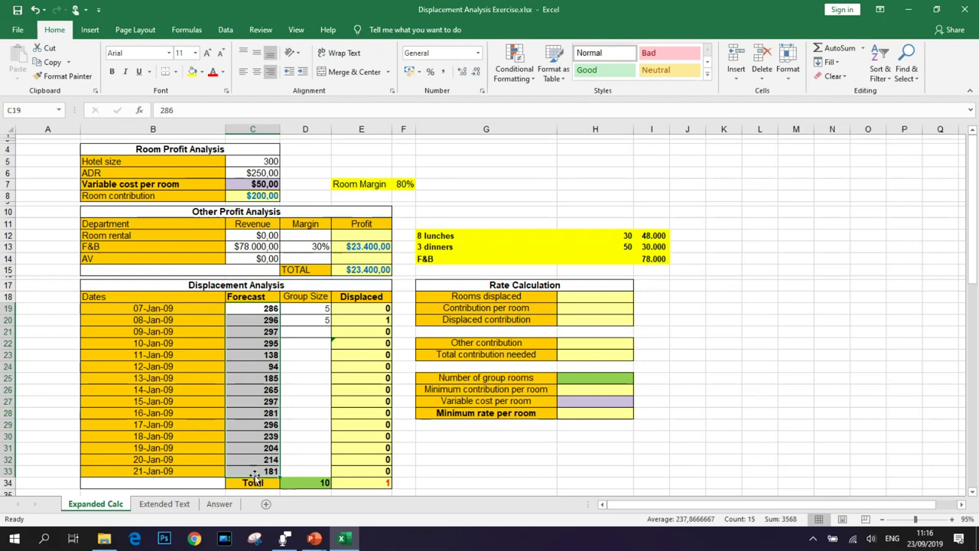
{"action": "left_click", "coordinate": [251, 309]}
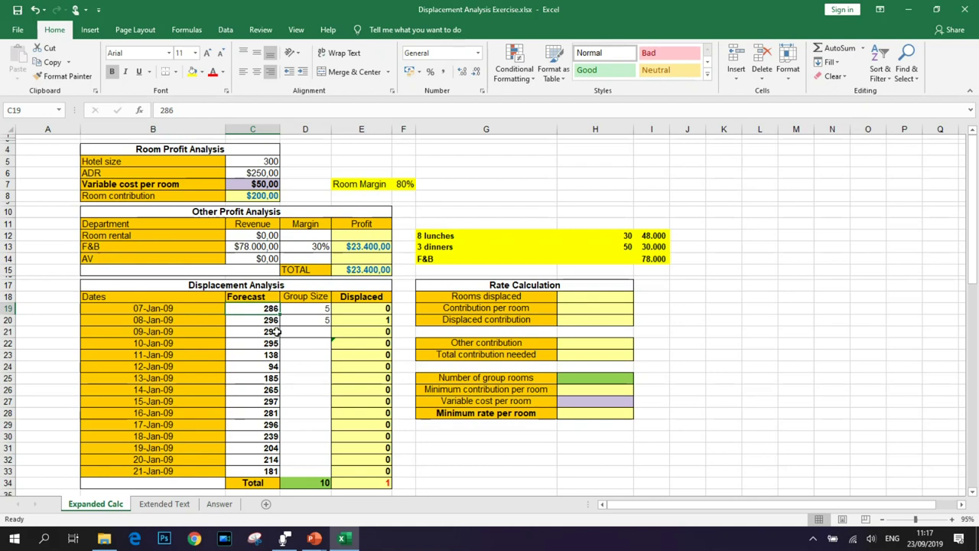
{"action": "left_click", "coordinate": [307, 309]}
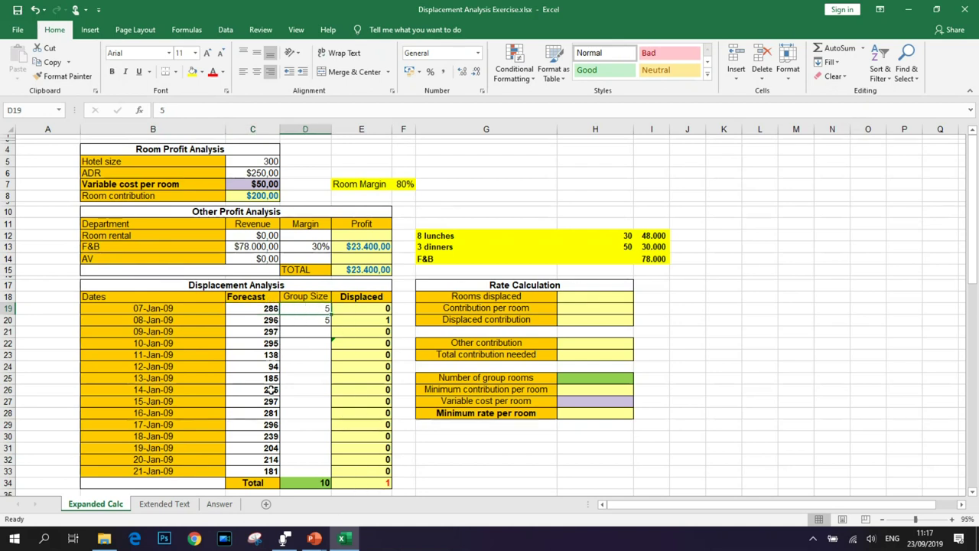
{"action": "left_click", "coordinate": [317, 330]}
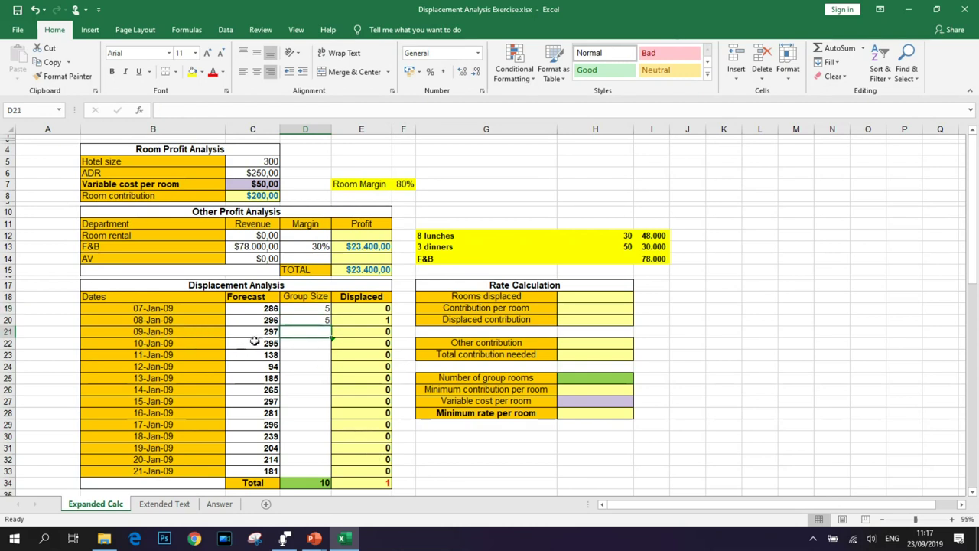
{"action": "key", "text": "alt+Tab"}
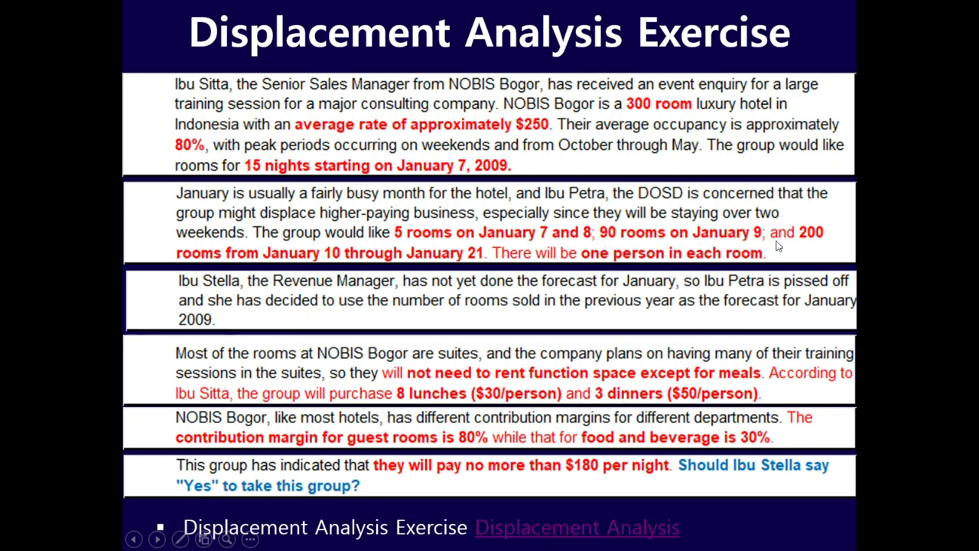
{"action": "key", "text": "alt+Tab"}
{"action": "type", "text": "90"}
{"action": "key", "text": "Return"}
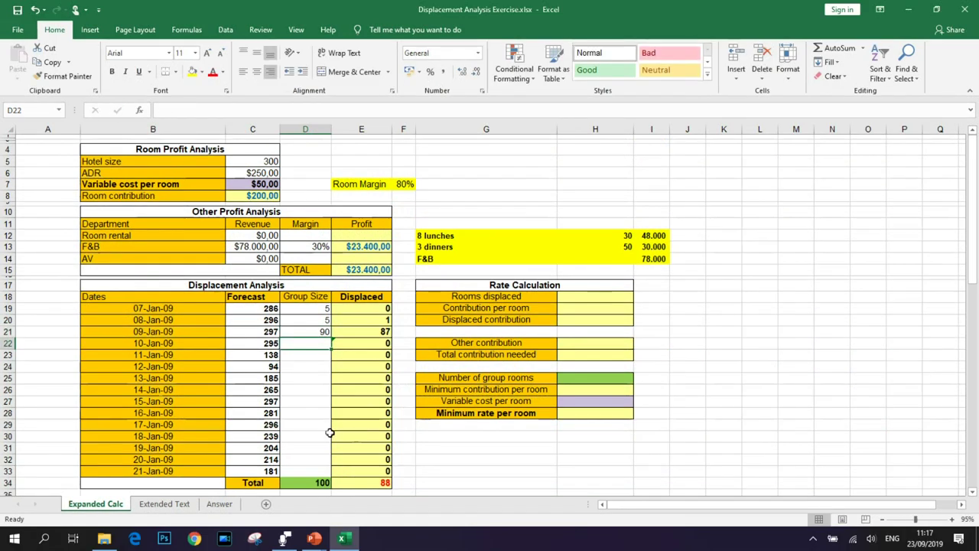
Check the exercise slide again and enter a group size of 200 for 10-Jan-09 in D22
{"action": "key", "text": "alt+Tab"}
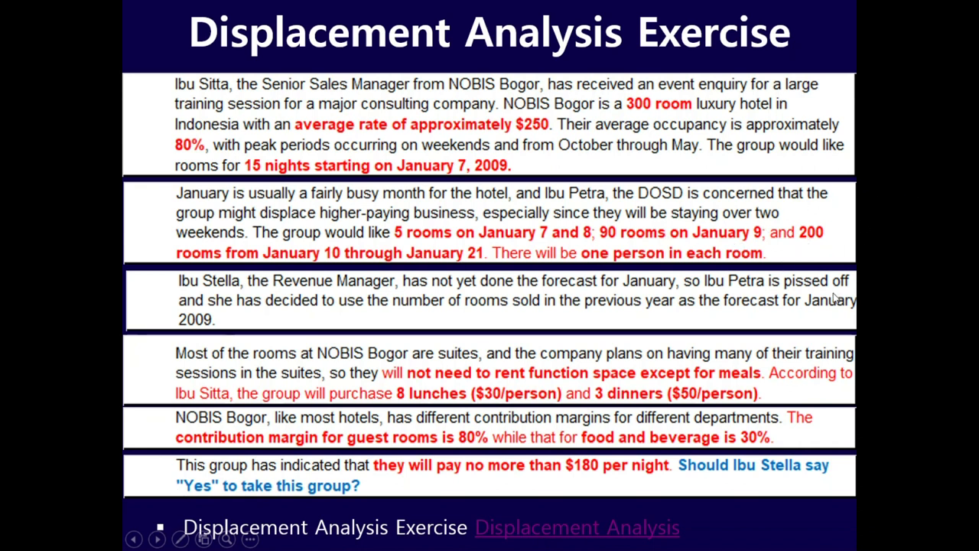
{"action": "key", "text": "alt+Tab"}
{"action": "type", "text": "2"}
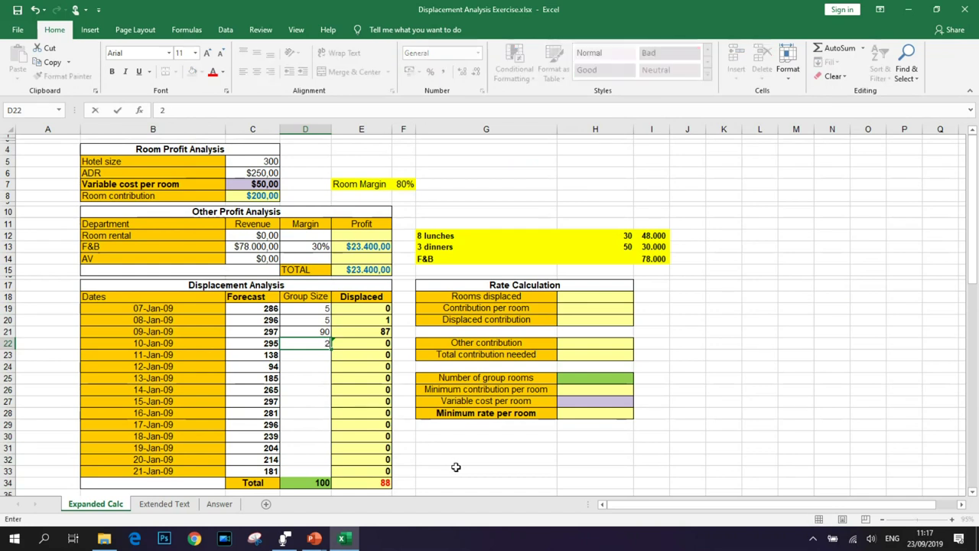
{"action": "key", "text": "Return"}
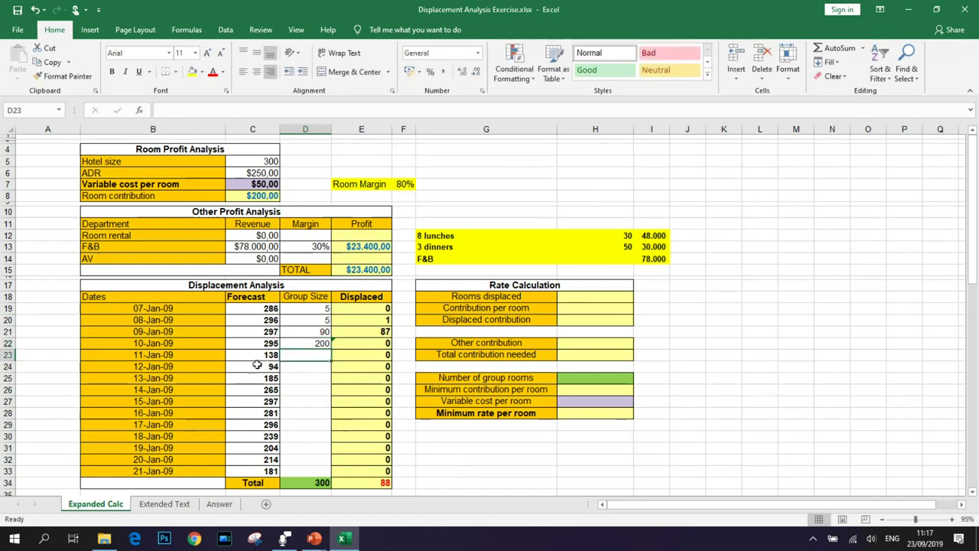
Copy the group size of 200 from D22 into D23:D33 as values only, covering 11-Jan-09 through 21-Jan-09
{"action": "left_click", "coordinate": [323, 345]}
{"action": "key", "text": "ctrl+c"}
{"action": "left_click_drag", "start_coordinate": [310, 358], "coordinate": [317, 464]}
{"action": "right_click", "coordinate": [317, 463]}
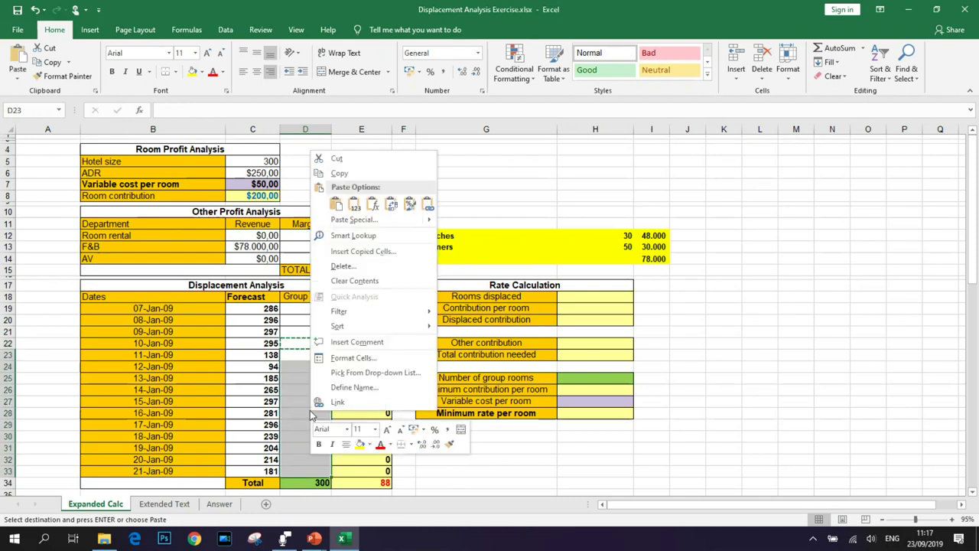
{"action": "left_click", "coordinate": [352, 204]}
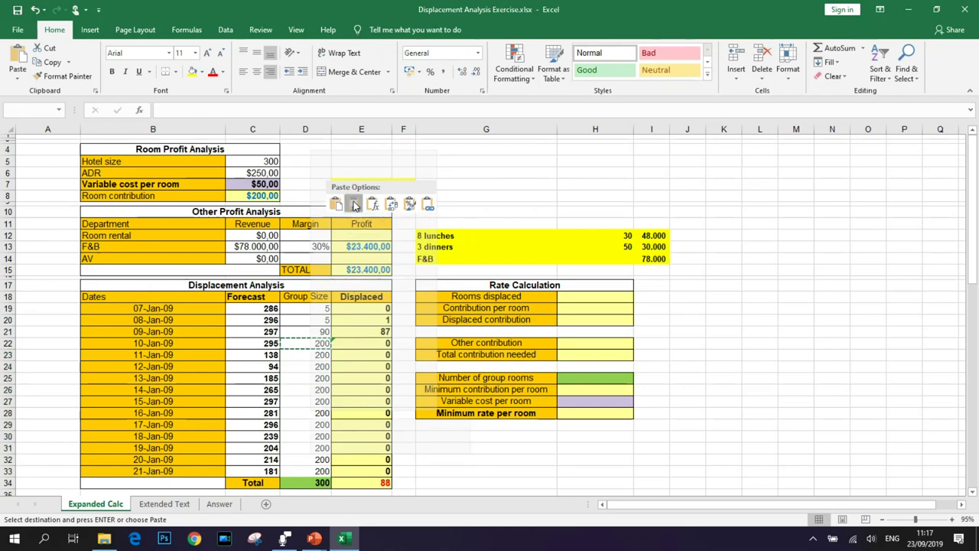
{"action": "key", "text": "Escape"}
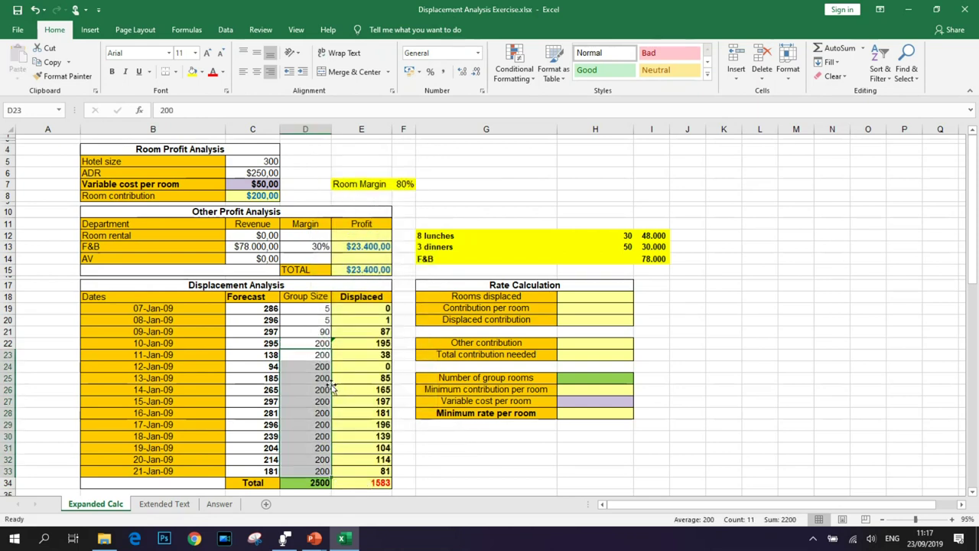
Review the group sizes in D19:D33 and the total formula in D34
{"action": "left_click", "coordinate": [319, 379]}
{"action": "key", "text": "Up"}
{"action": "key", "text": "Up"}
{"action": "key", "text": "Up"}
{"action": "key", "text": "Up"}
{"action": "key", "text": "Up"}
{"action": "key", "text": "Up"}
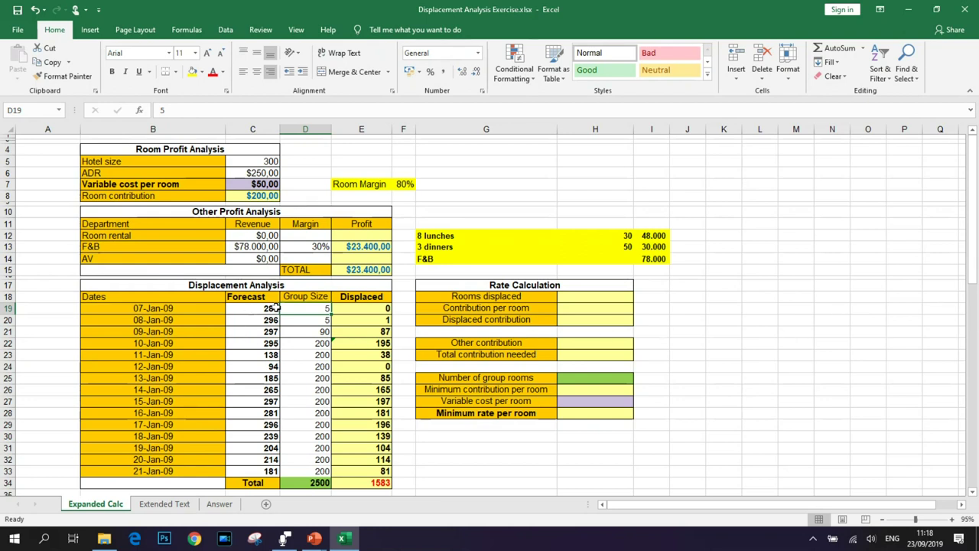
{"action": "left_click_drag", "start_coordinate": [294, 344], "coordinate": [313, 473]}
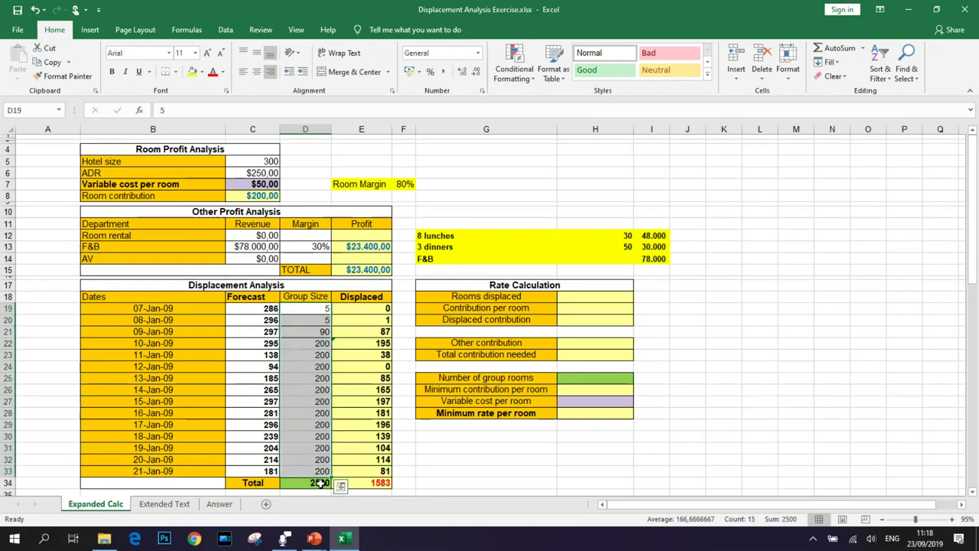
{"action": "left_click", "coordinate": [309, 485]}
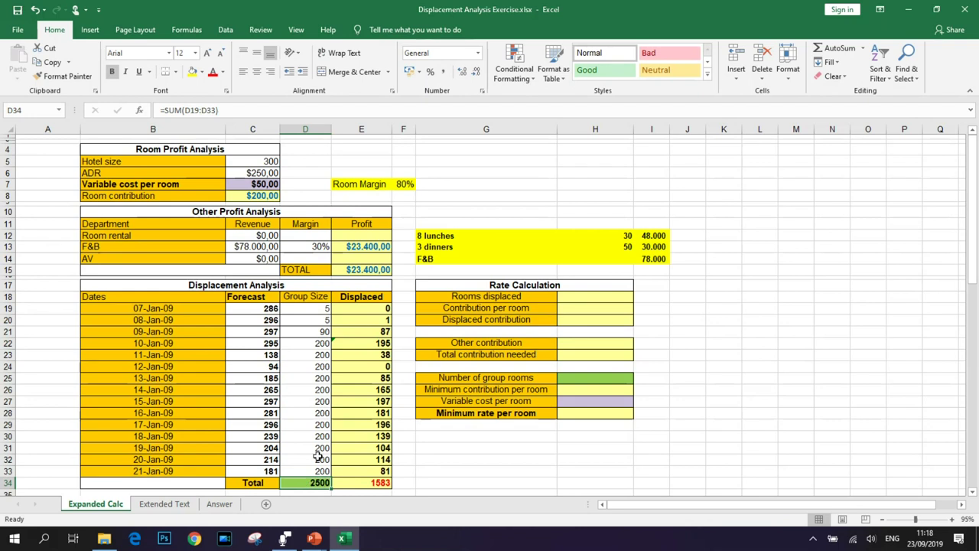
Examine the Displaced column and its IF formulas for 07-Jan-09 and 12-Jan-09
{"action": "left_click", "coordinate": [352, 130]}
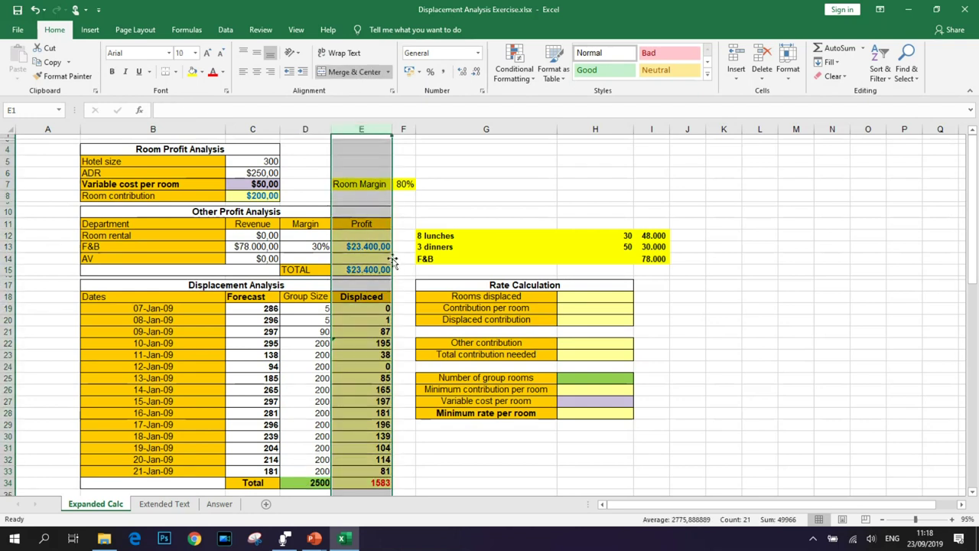
{"action": "left_click", "coordinate": [368, 308]}
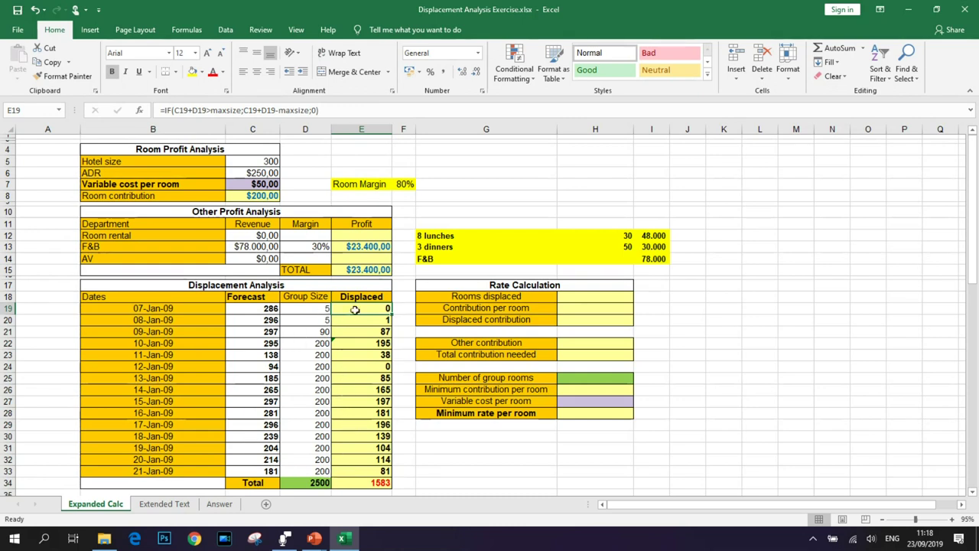
{"action": "left_click", "coordinate": [206, 310]}
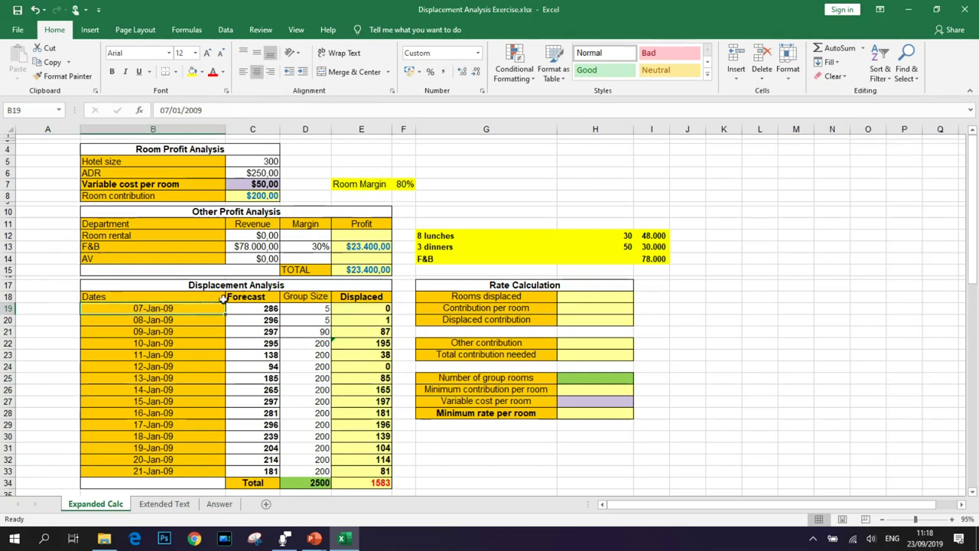
{"action": "left_click", "coordinate": [377, 309]}
{"action": "left_click", "coordinate": [366, 367]}
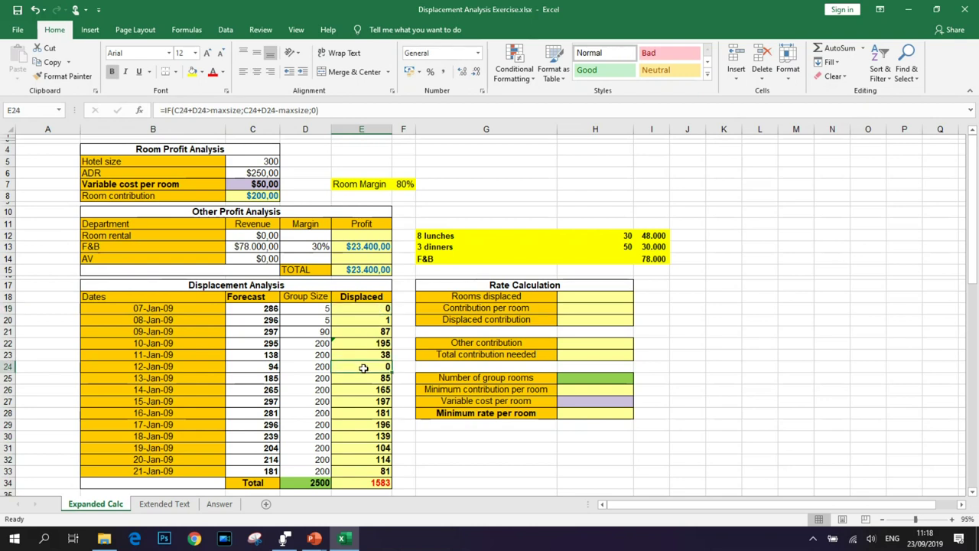
Review the 12-Jan-09 row, the displaced rooms in E20:E33, and the total formulas in D34 and E34
{"action": "left_click_drag", "start_coordinate": [142, 363], "coordinate": [381, 369]}
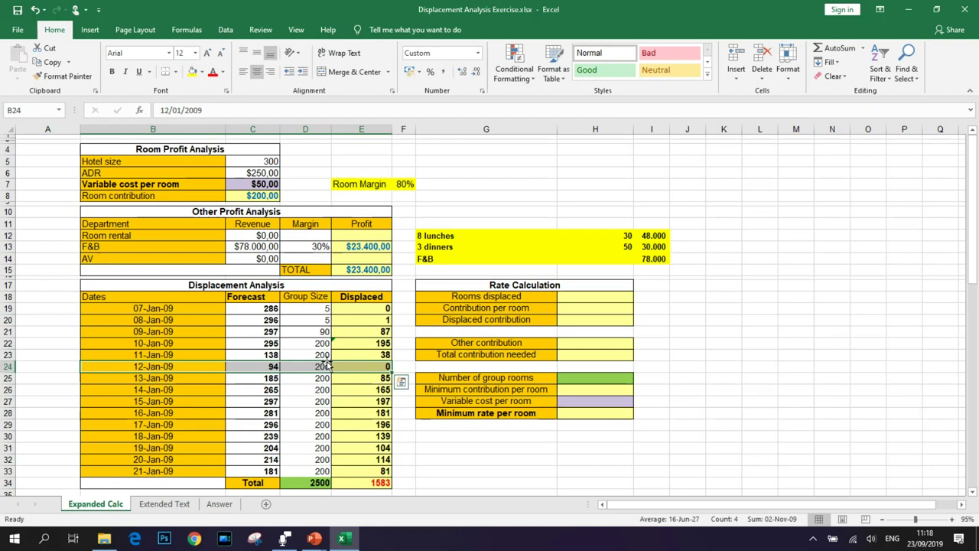
{"action": "left_click", "coordinate": [377, 321]}
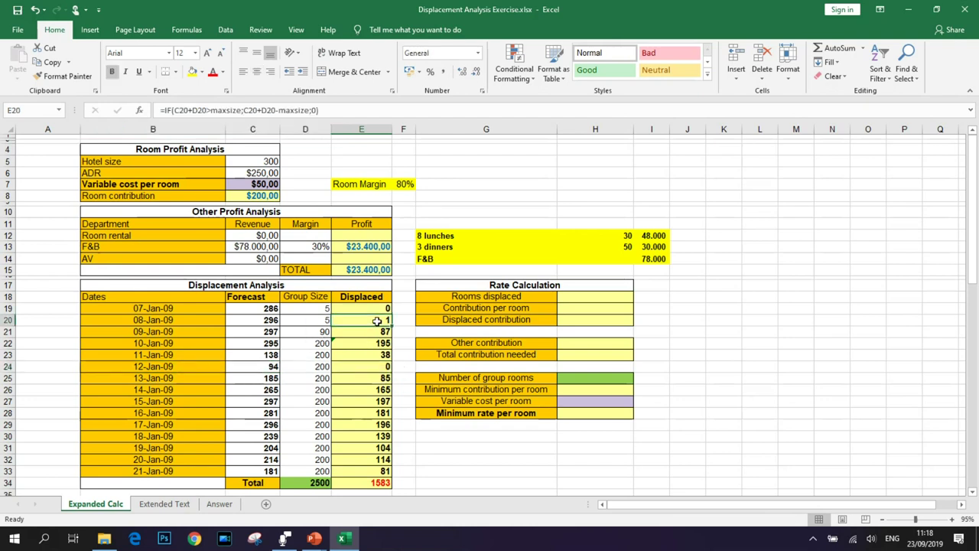
{"action": "left_click_drag", "start_coordinate": [378, 320], "coordinate": [378, 470]}
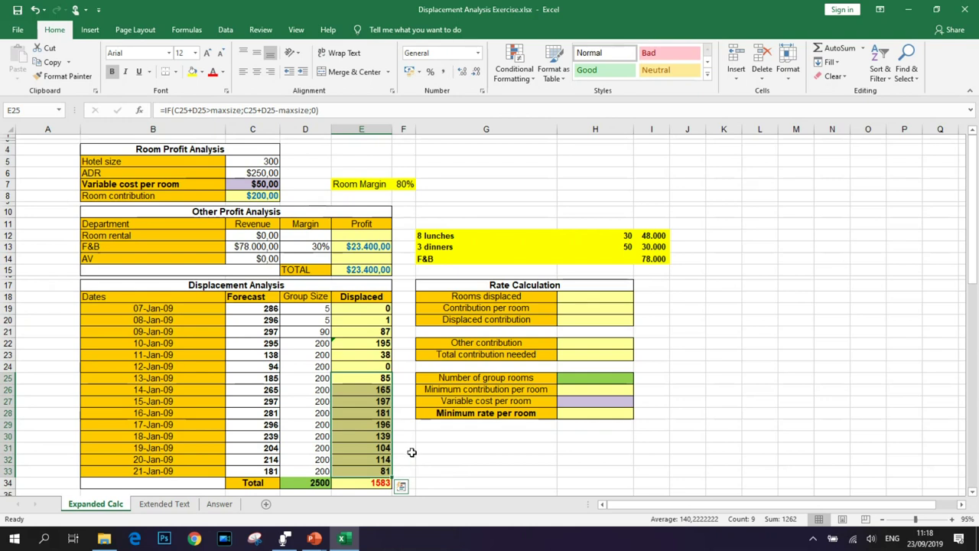
{"action": "left_click", "coordinate": [385, 484]}
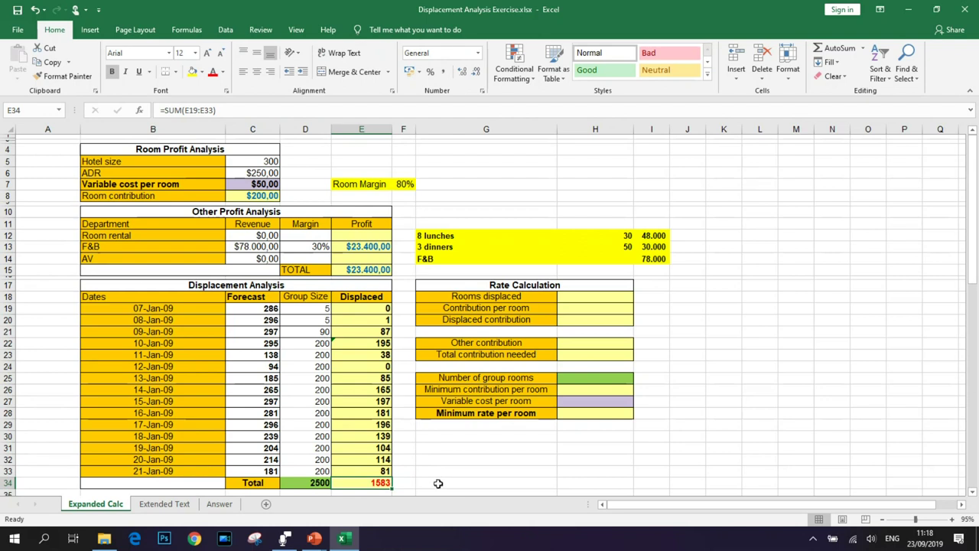
{"action": "left_click", "coordinate": [303, 481]}
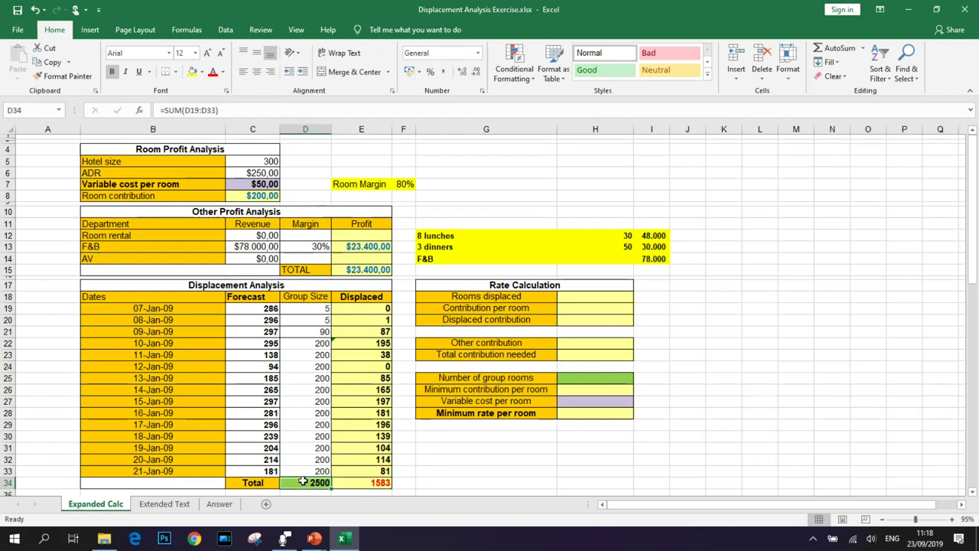
{"action": "left_click", "coordinate": [370, 486]}
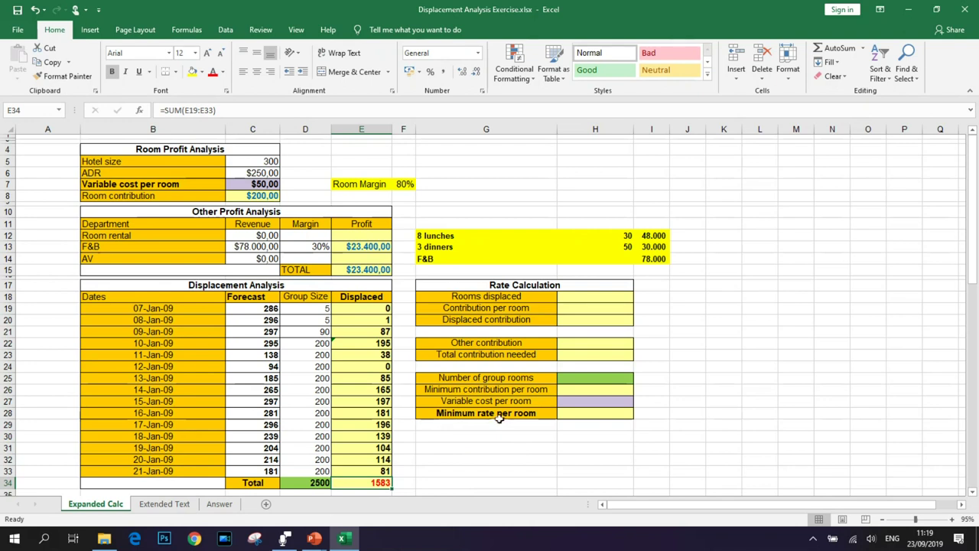
In the Rate Calculation table, link Rooms displaced (H18) to E34 and Contribution per room (H19) to C8
{"action": "left_click", "coordinate": [520, 300]}
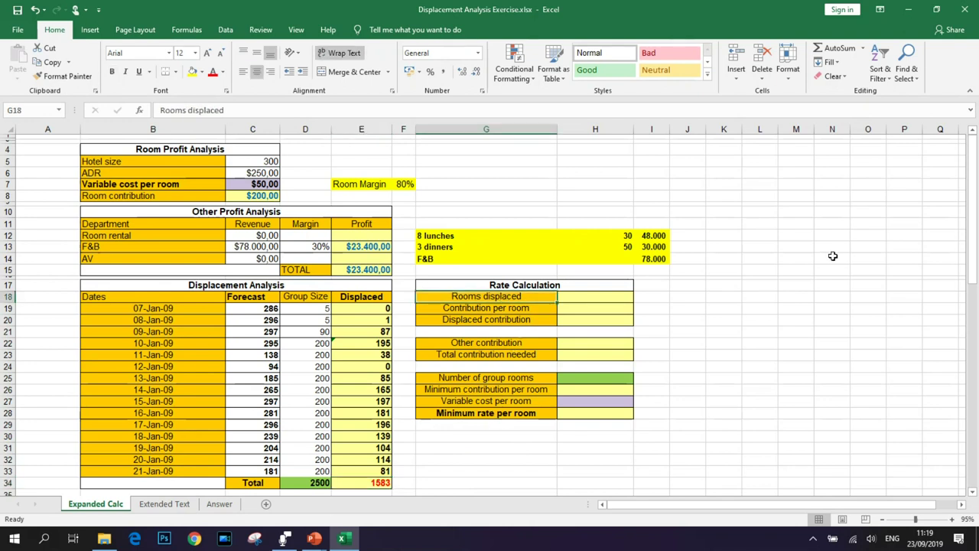
{"action": "key", "text": "Right"}
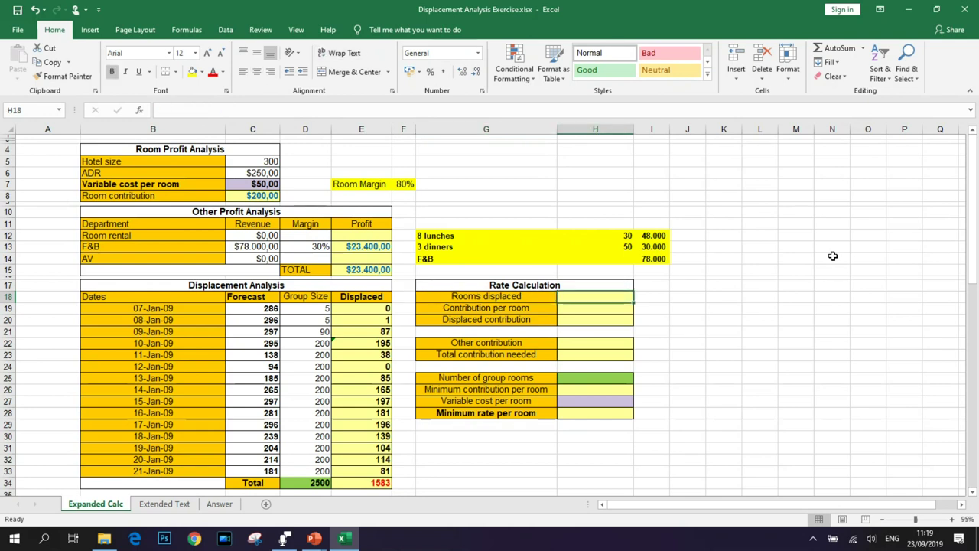
{"action": "type", "text": "="}
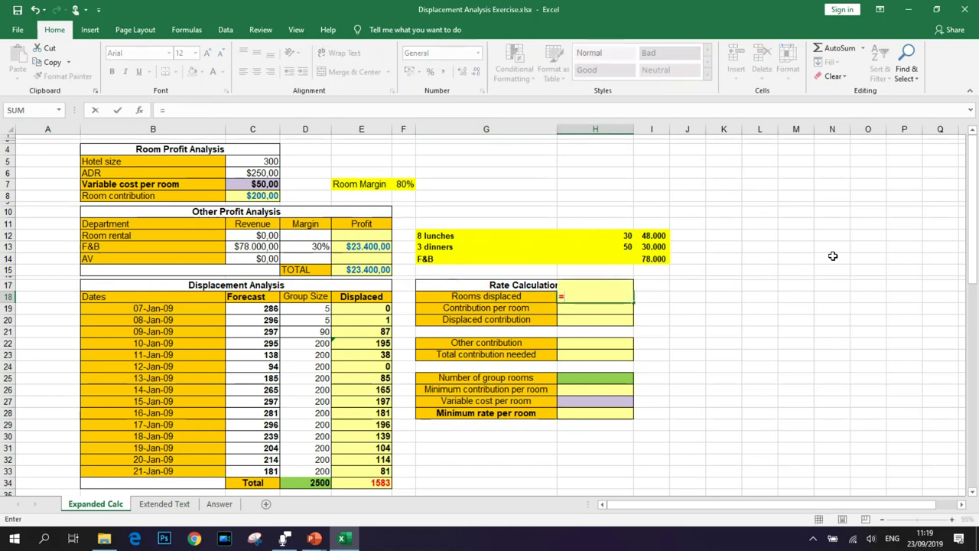
{"action": "left_click", "coordinate": [373, 482]}
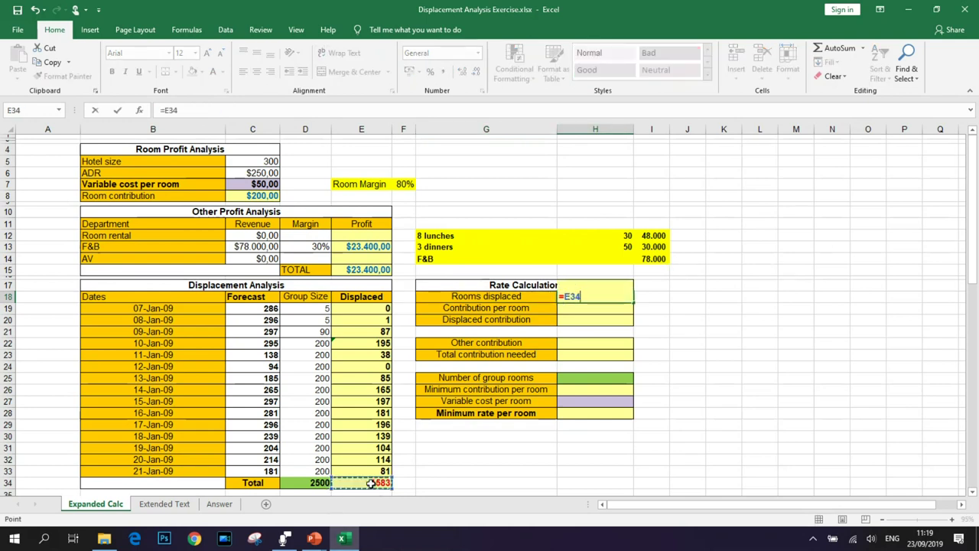
{"action": "key", "text": "Return"}
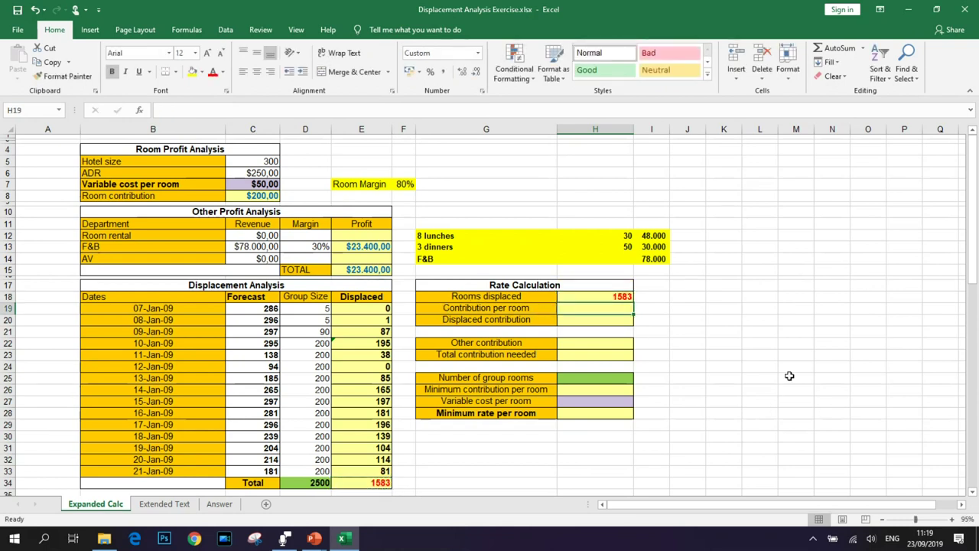
{"action": "type", "text": "="}
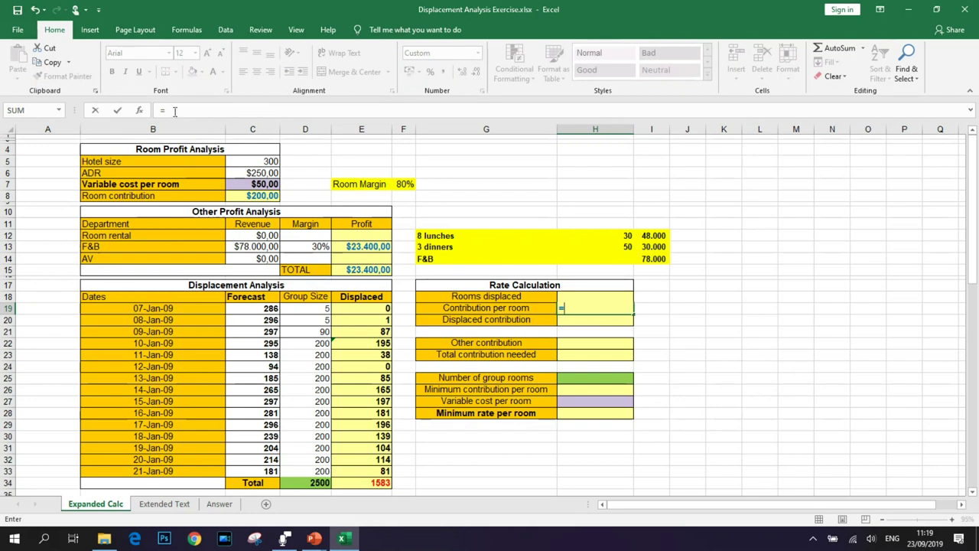
{"action": "left_click", "coordinate": [254, 196]}
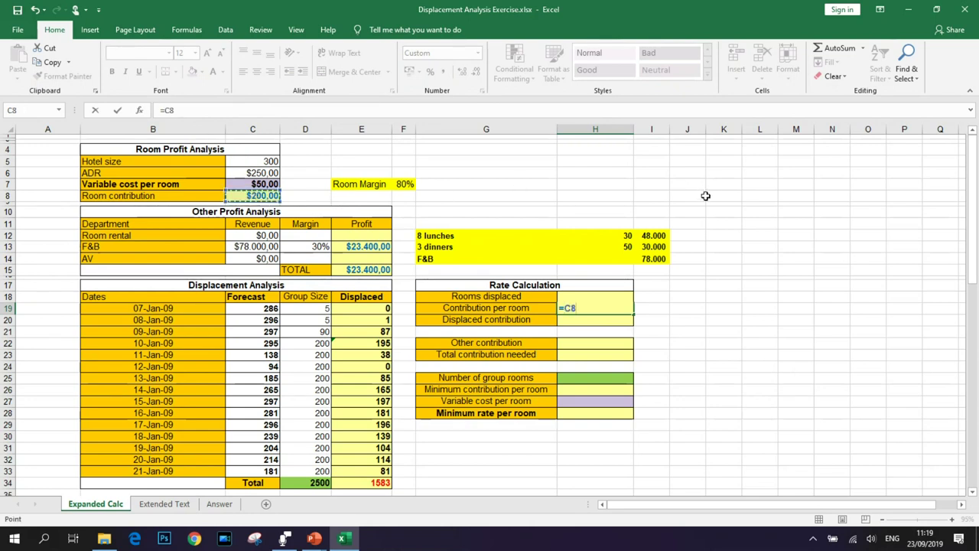
{"action": "key", "text": "Return"}
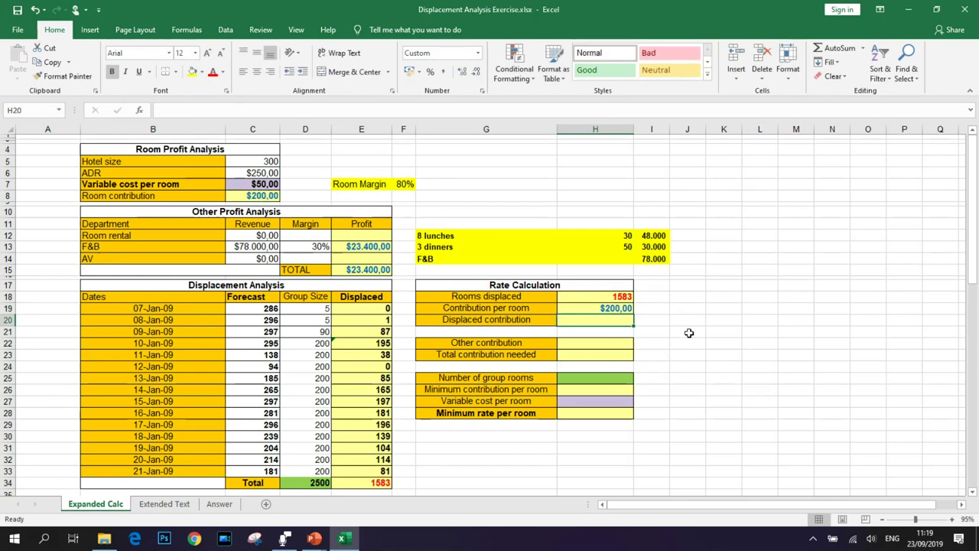
Calculate Displaced contribution in H20 with =H18*H19 and check the formulas in H19 and H20
{"action": "type", "text": "="}
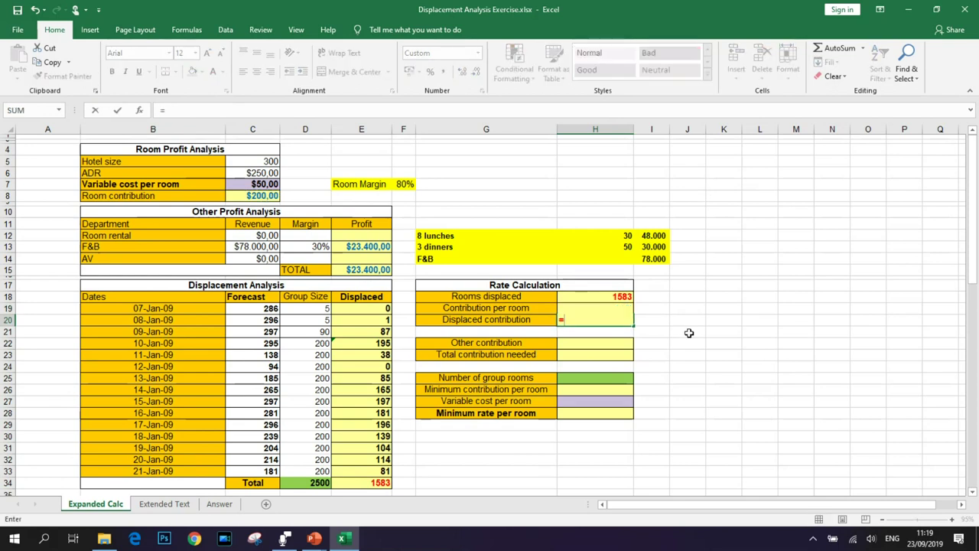
{"action": "left_click", "coordinate": [604, 298]}
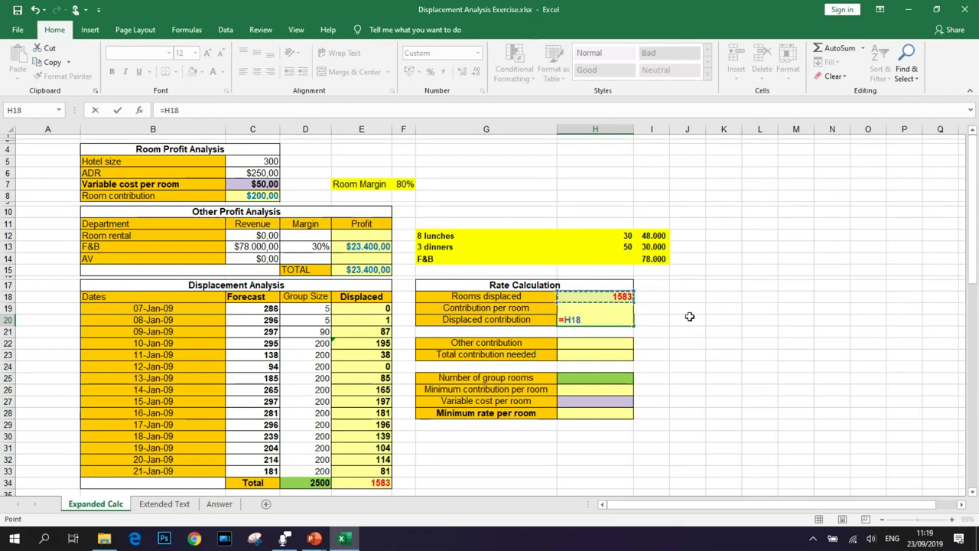
{"action": "type", "text": "*"}
{"action": "left_click", "coordinate": [490, 309]}
{"action": "key", "text": "Right"}
{"action": "key", "text": "Return"}
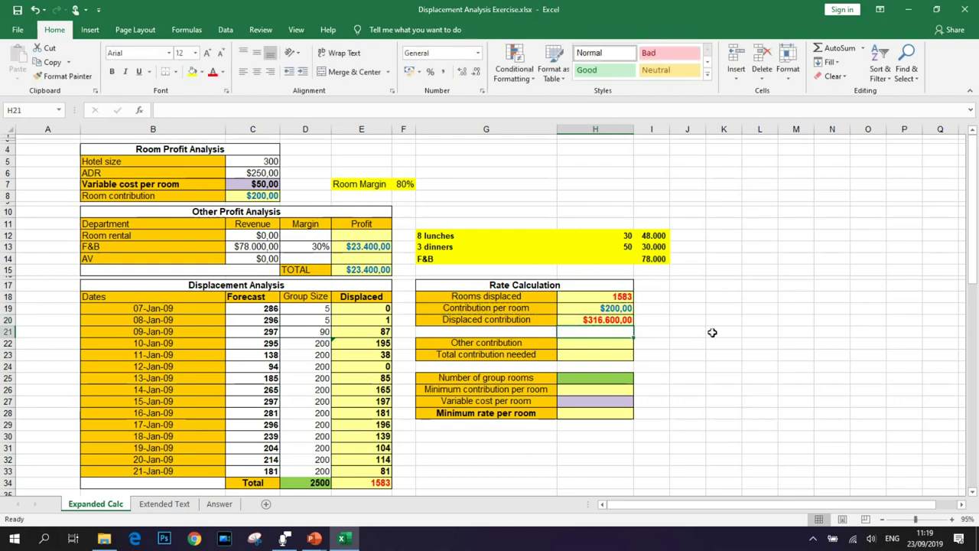
{"action": "left_click", "coordinate": [590, 309]}
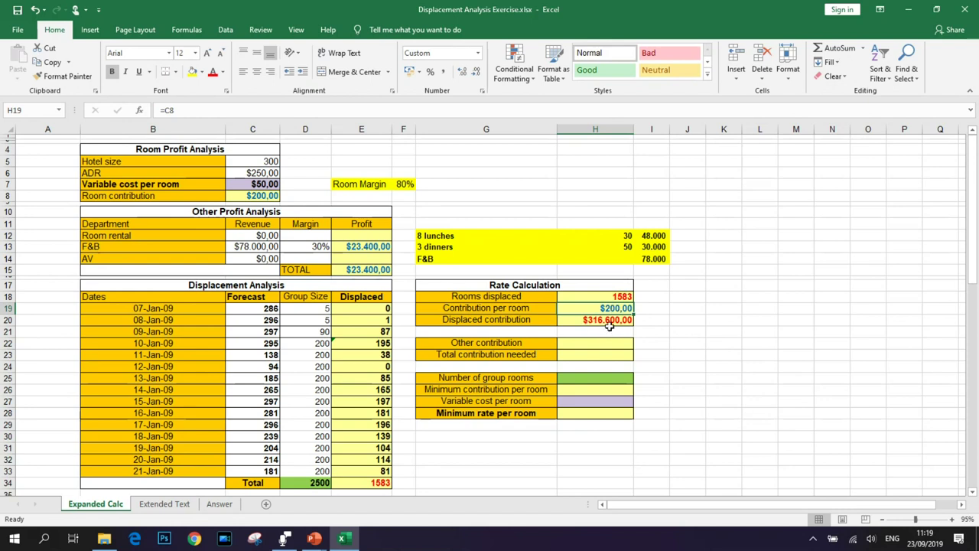
{"action": "left_click", "coordinate": [591, 321]}
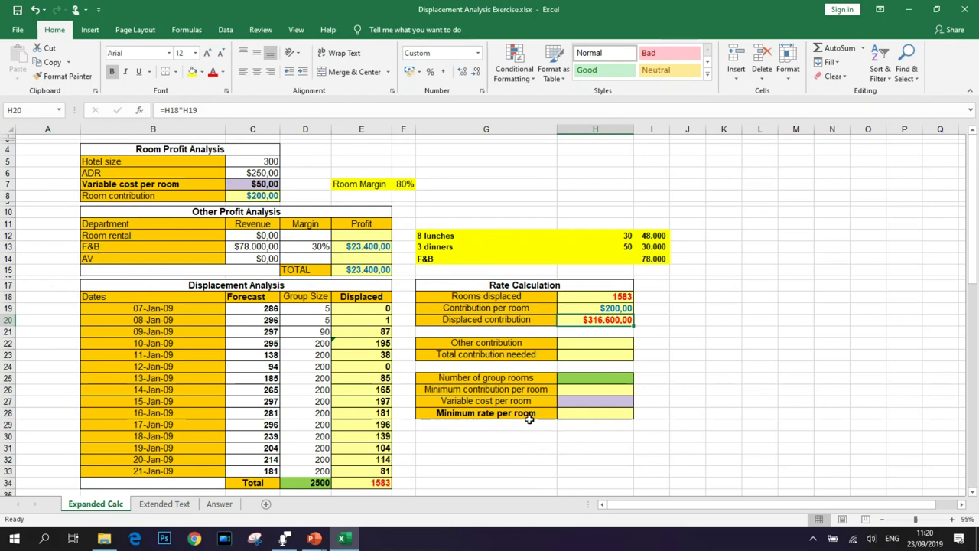
Link Other contribution in H22 to the Other Profit Analysis total with =E15
{"action": "left_click", "coordinate": [369, 268]}
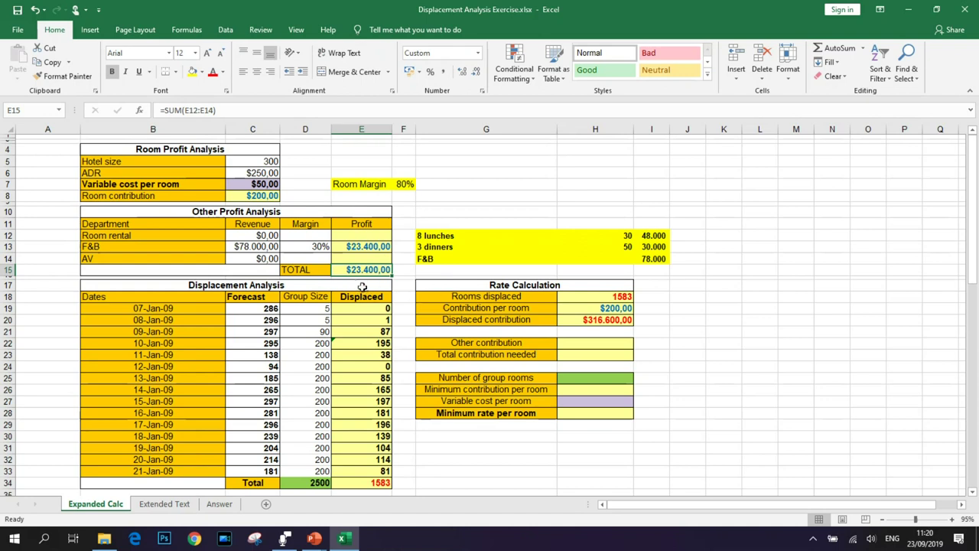
{"action": "left_click", "coordinate": [600, 344]}
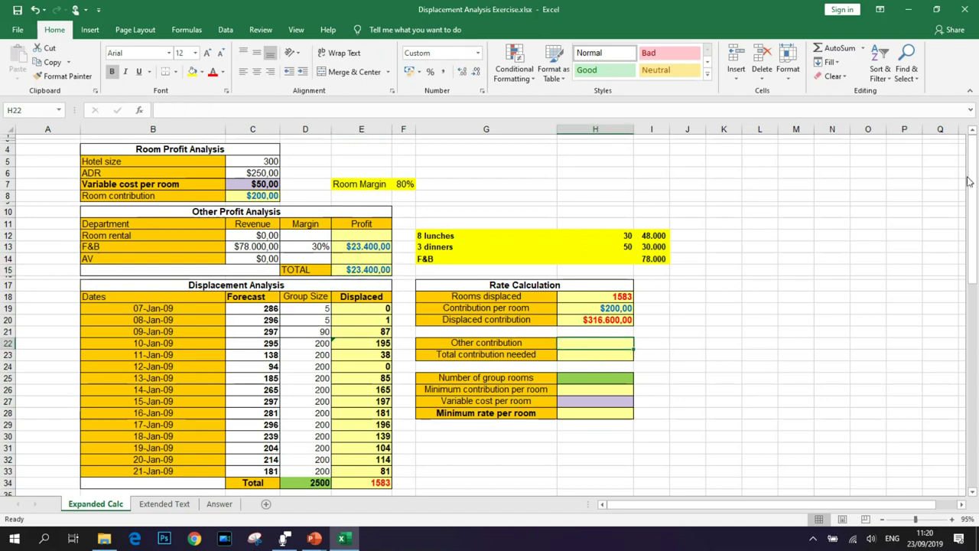
{"action": "type", "text": "="}
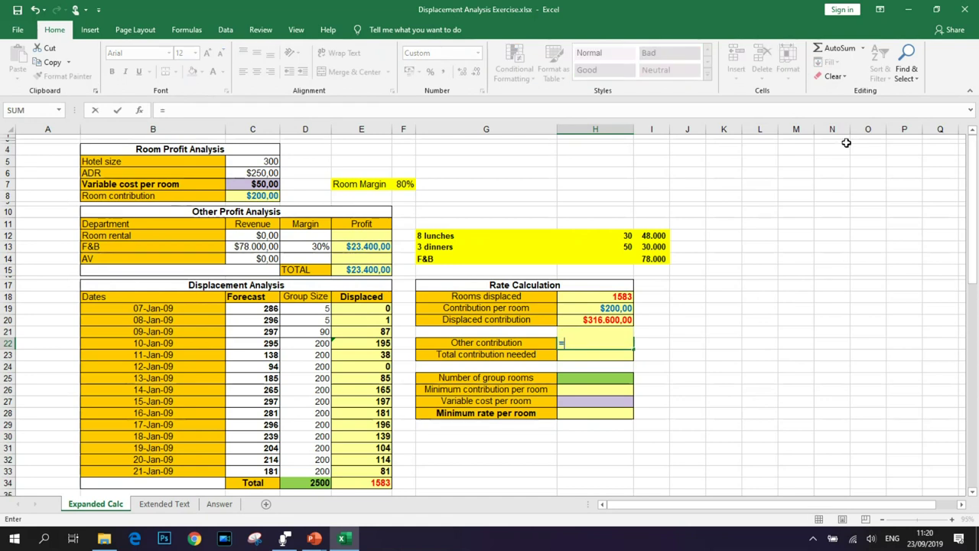
{"action": "left_click", "coordinate": [369, 270]}
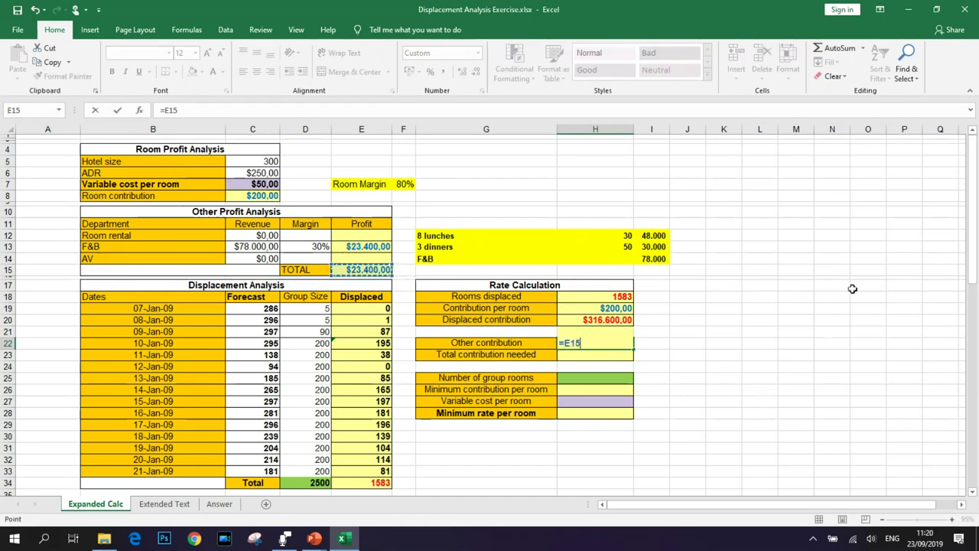
{"action": "key", "text": "Return"}
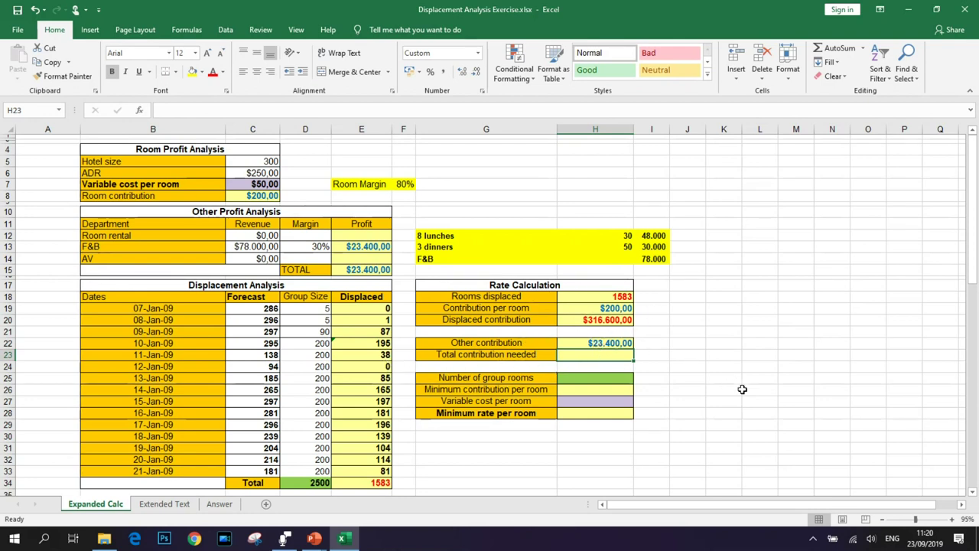
Calculate Total contribution needed in H23 by subtracting other contribution from displaced contribution with =H20-H22
{"action": "type", "text": "="}
{"action": "left_click", "coordinate": [585, 320]}
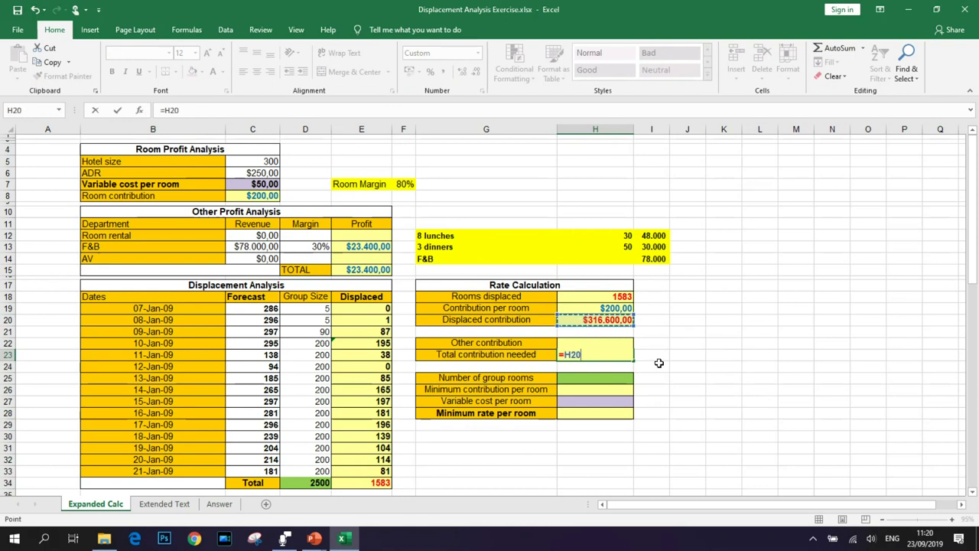
{"action": "type", "text": "-"}
{"action": "key", "text": "Up"}
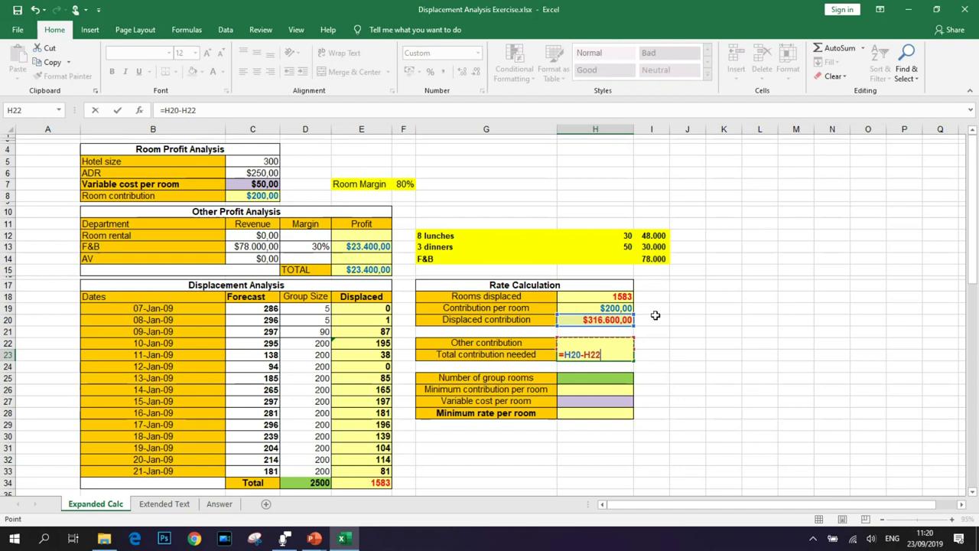
{"action": "key", "text": "Return"}
{"action": "left_click", "coordinate": [596, 342]}
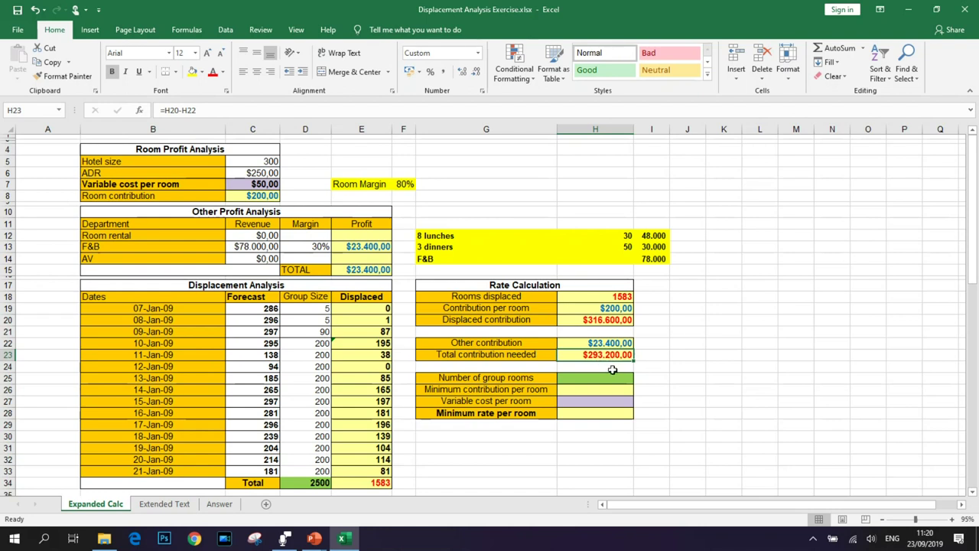
Link Number of group rooms in H25 to the group size total with =D34
{"action": "left_click", "coordinate": [610, 379]}
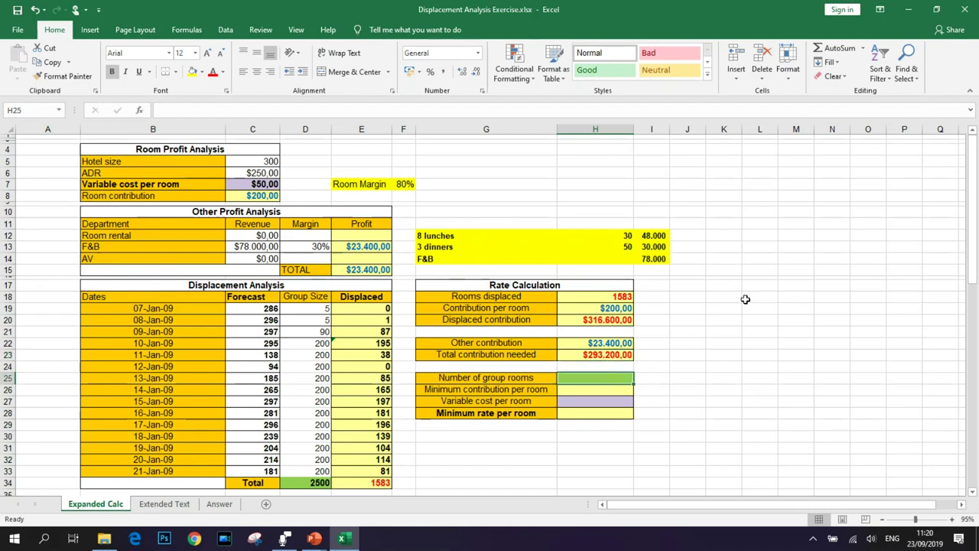
{"action": "type", "text": "="}
{"action": "left_click", "coordinate": [306, 483]}
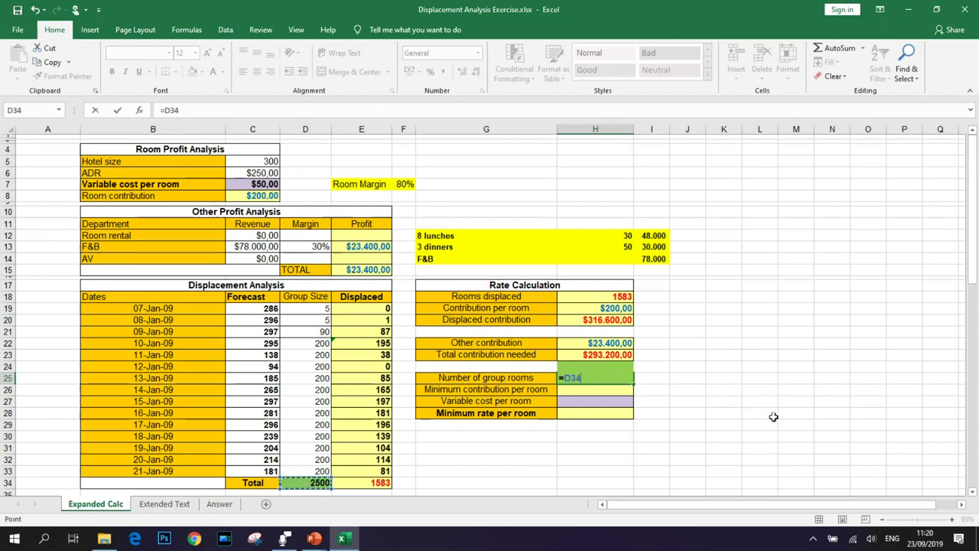
{"action": "key", "text": "Return"}
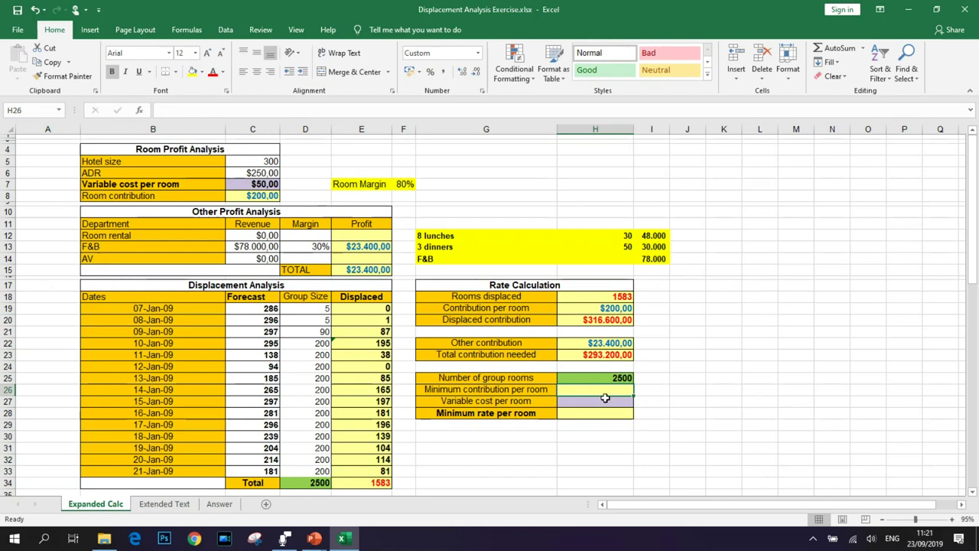
Calculate Minimum contribution per room in H26 by dividing total contribution needed by group rooms with =H23/H25
{"action": "left_click", "coordinate": [603, 354]}
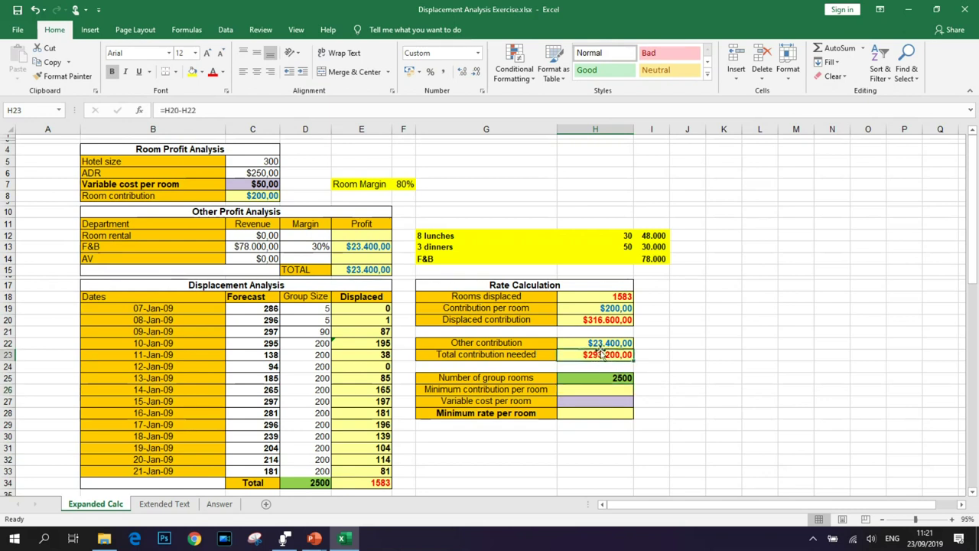
{"action": "key", "text": "Down"}
{"action": "key", "text": "Down"}
{"action": "key", "text": "Down"}
{"action": "type", "text": "="}
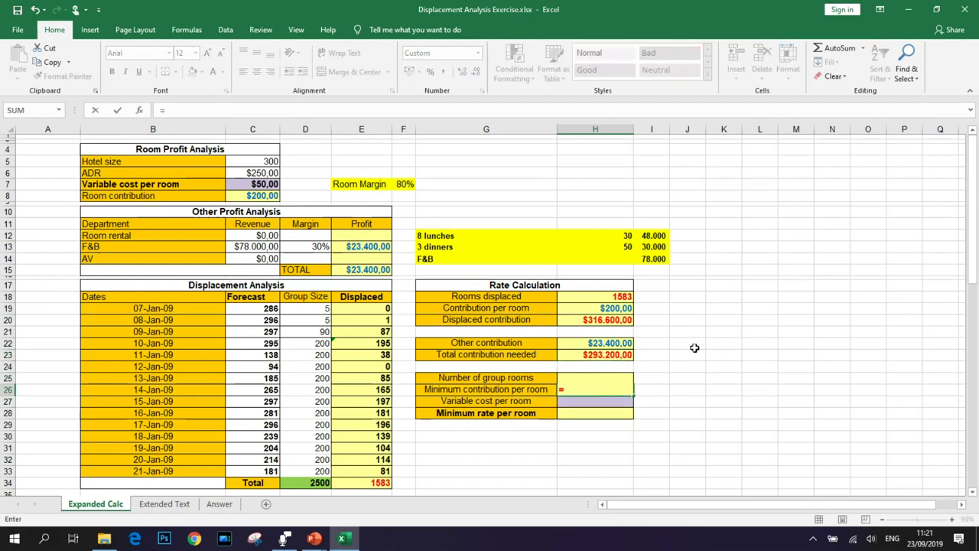
{"action": "left_click", "coordinate": [596, 357]}
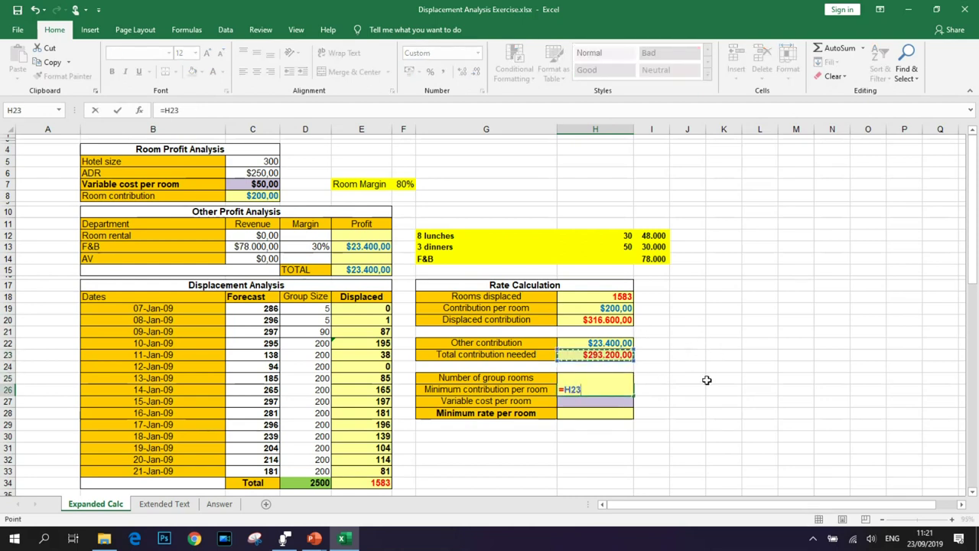
{"action": "type", "text": "/"}
{"action": "left_click", "coordinate": [483, 377]}
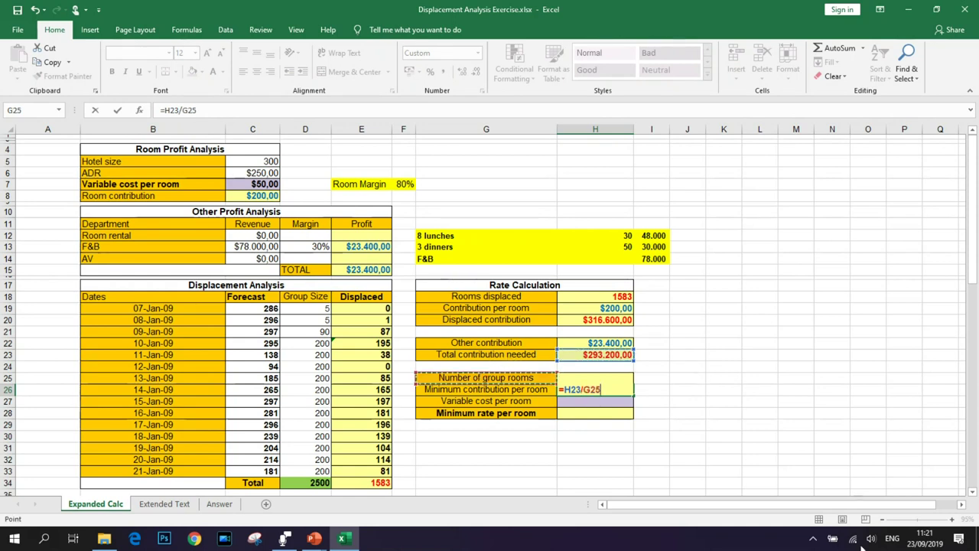
{"action": "key", "text": "Right"}
{"action": "key", "text": "Return"}
{"action": "key", "text": "Up"}
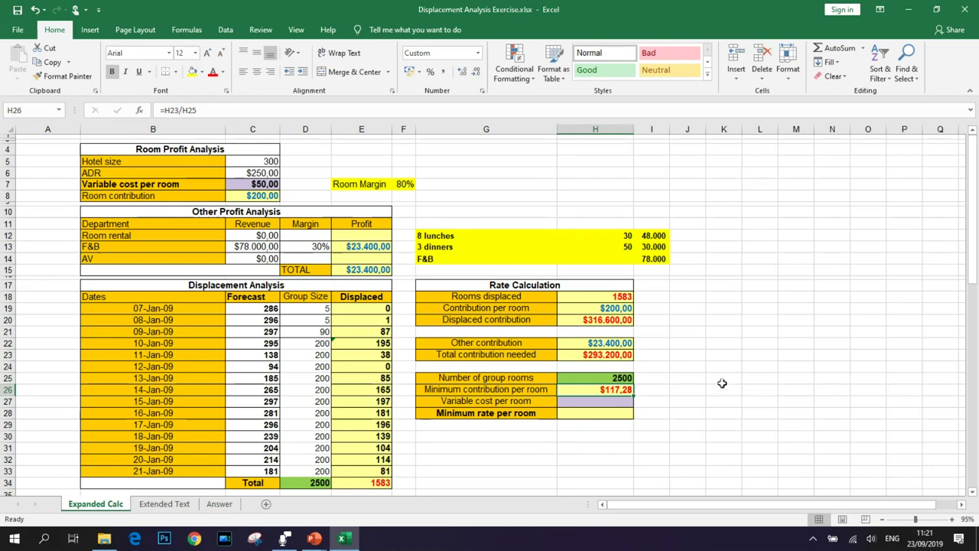
Link Variable cost per room in H27 to the Room Profit Analysis variable cost with =C7
{"action": "left_click", "coordinate": [621, 378]}
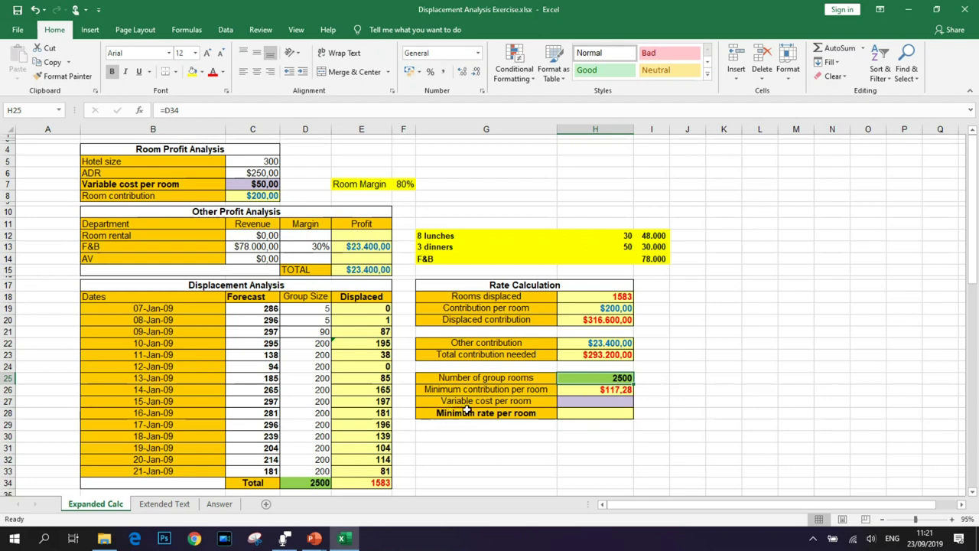
{"action": "left_click", "coordinate": [585, 401]}
{"action": "type", "text": "="}
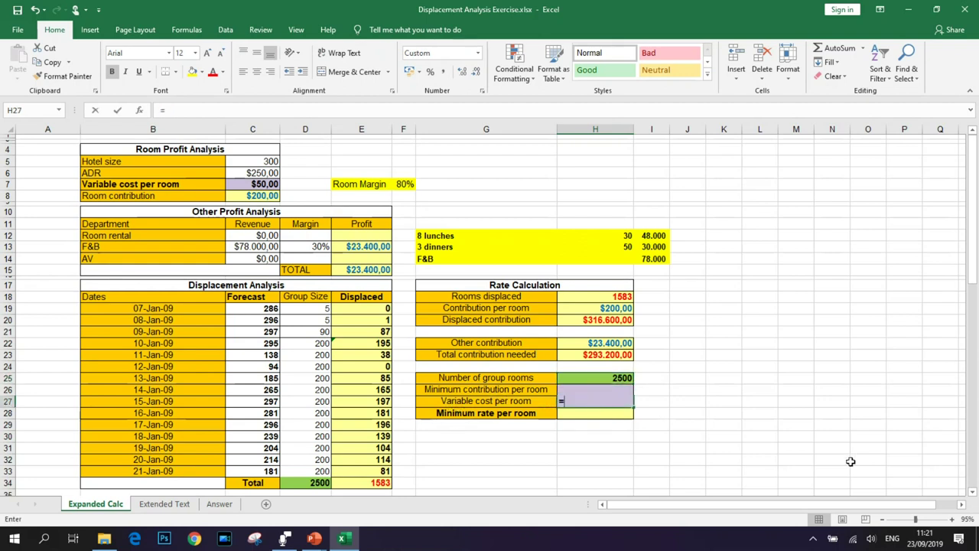
{"action": "left_click", "coordinate": [245, 188]}
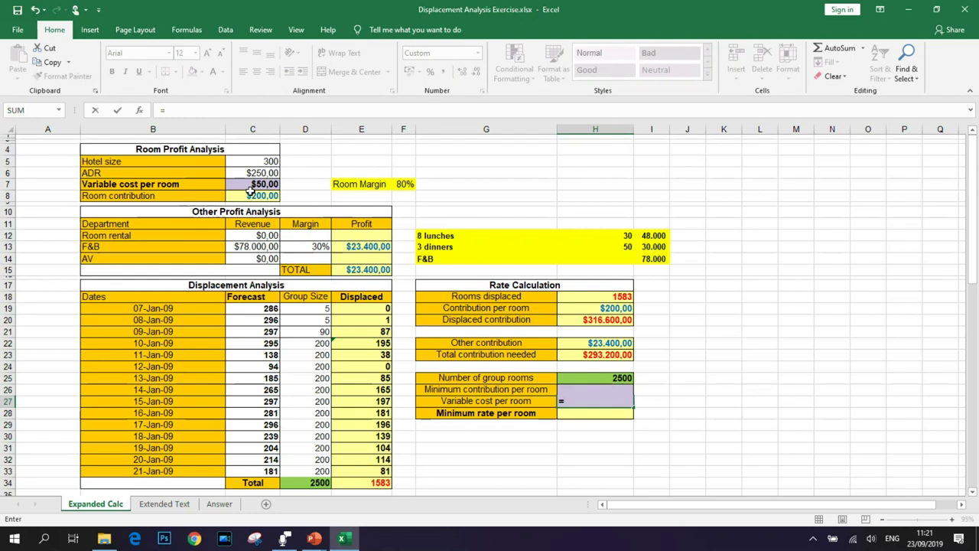
{"action": "key", "text": "Return"}
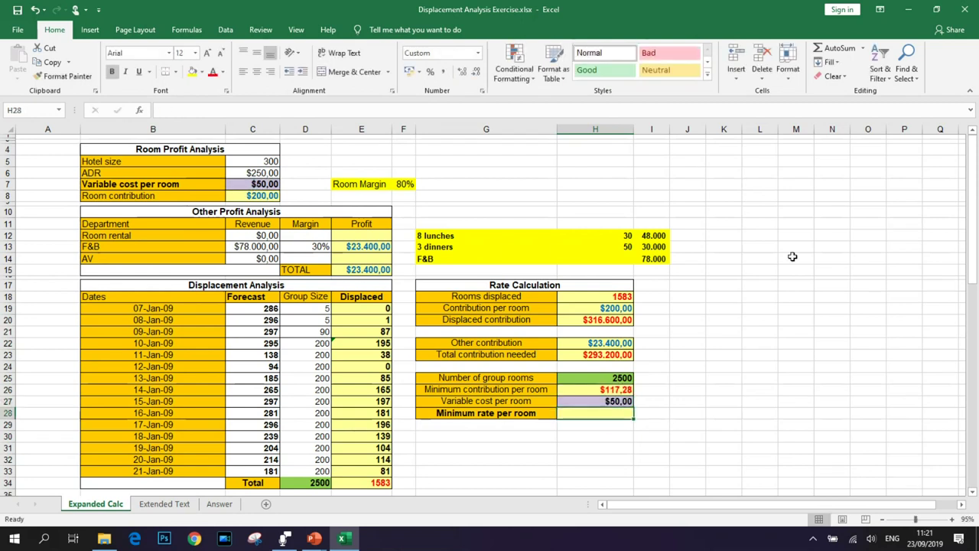
Calculate Minimum rate per room in H28 by adding minimum contribution and variable cost per room with =H26+H27
{"action": "type", "text": "="}
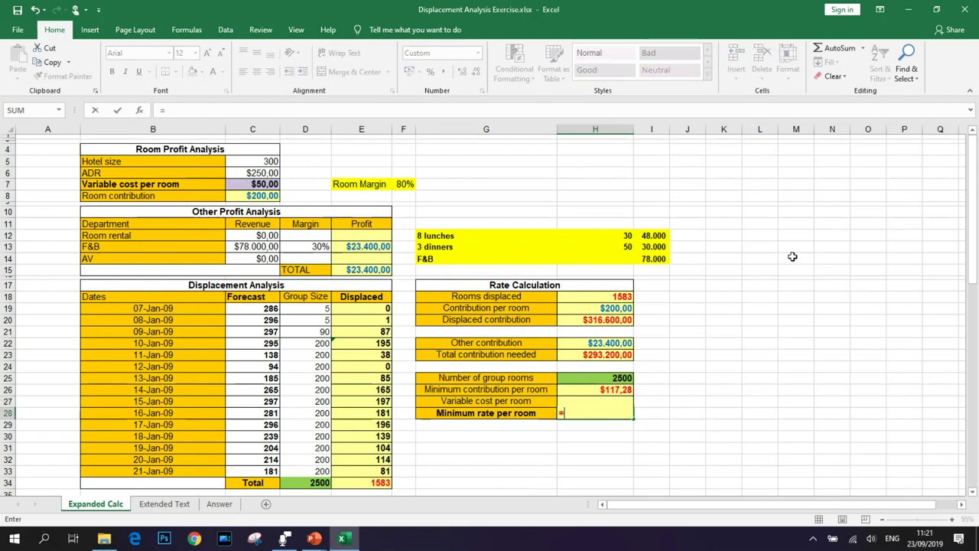
{"action": "left_click", "coordinate": [609, 389]}
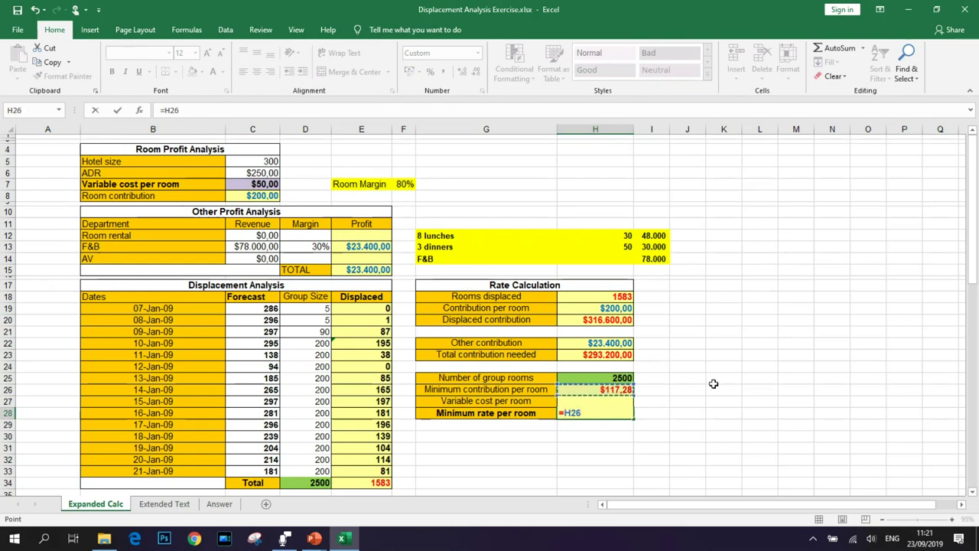
{"action": "type", "text": "+"}
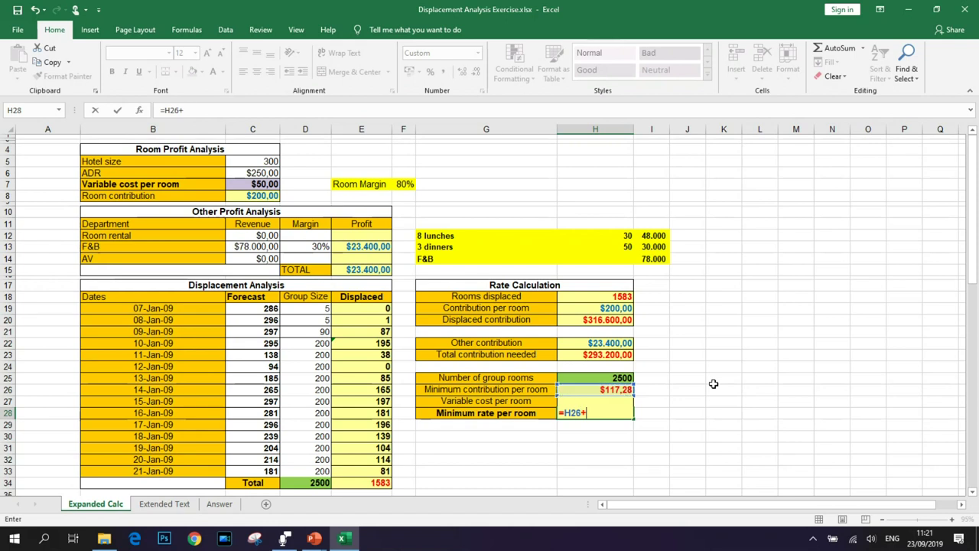
{"action": "left_click", "coordinate": [541, 401]}
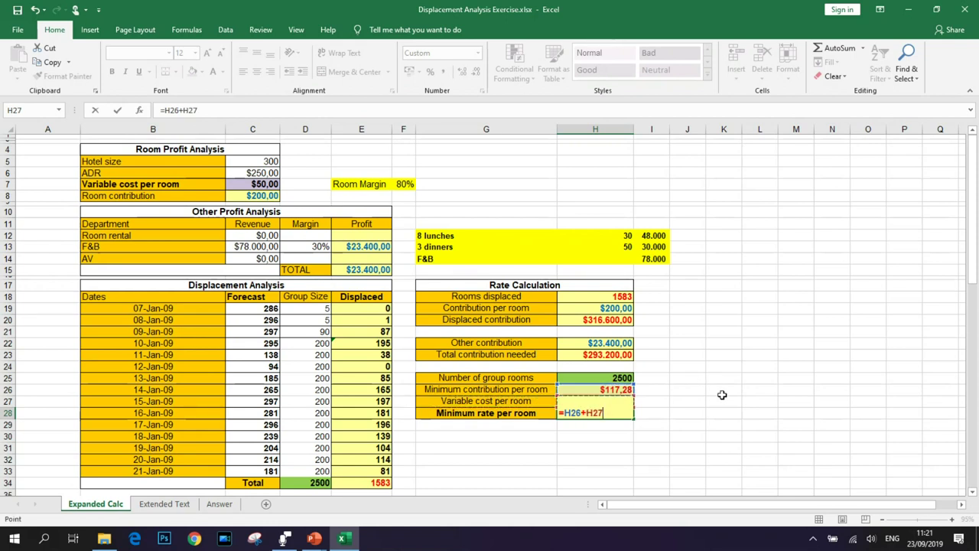
{"action": "key", "text": "Return"}
{"action": "key", "text": "Up"}
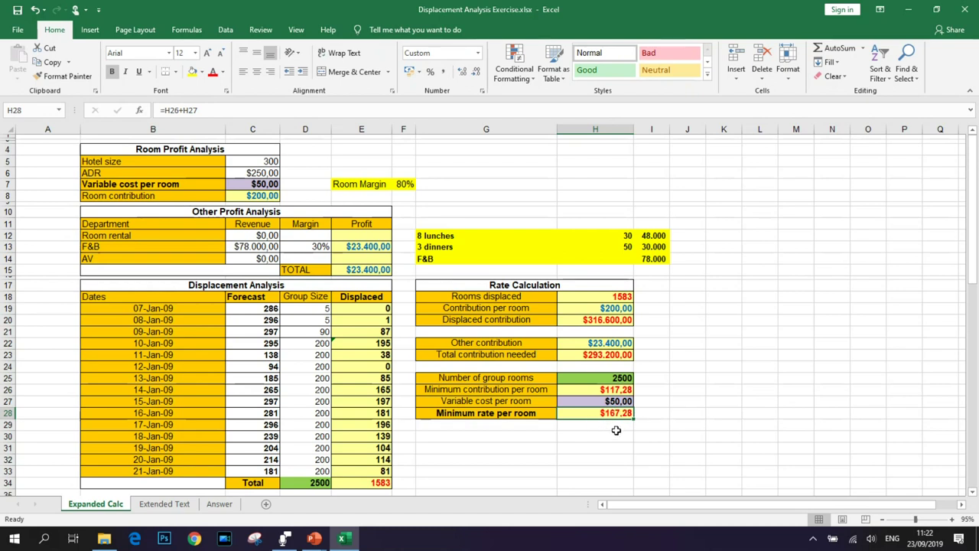
Switch to the PowerPoint slide show to check the group's maximum nightly rate in the Displacement Analysis Exercise
{"action": "key", "text": "alt+Tab"}
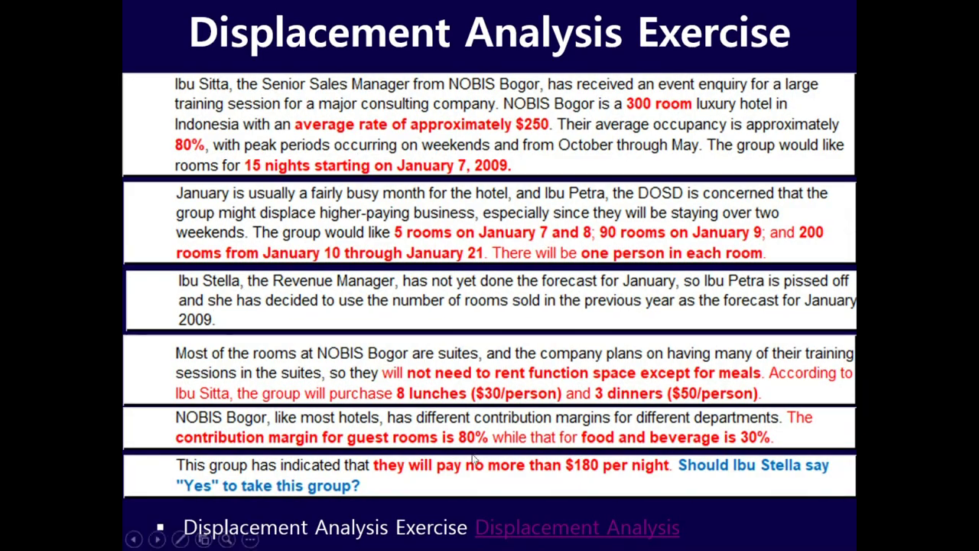